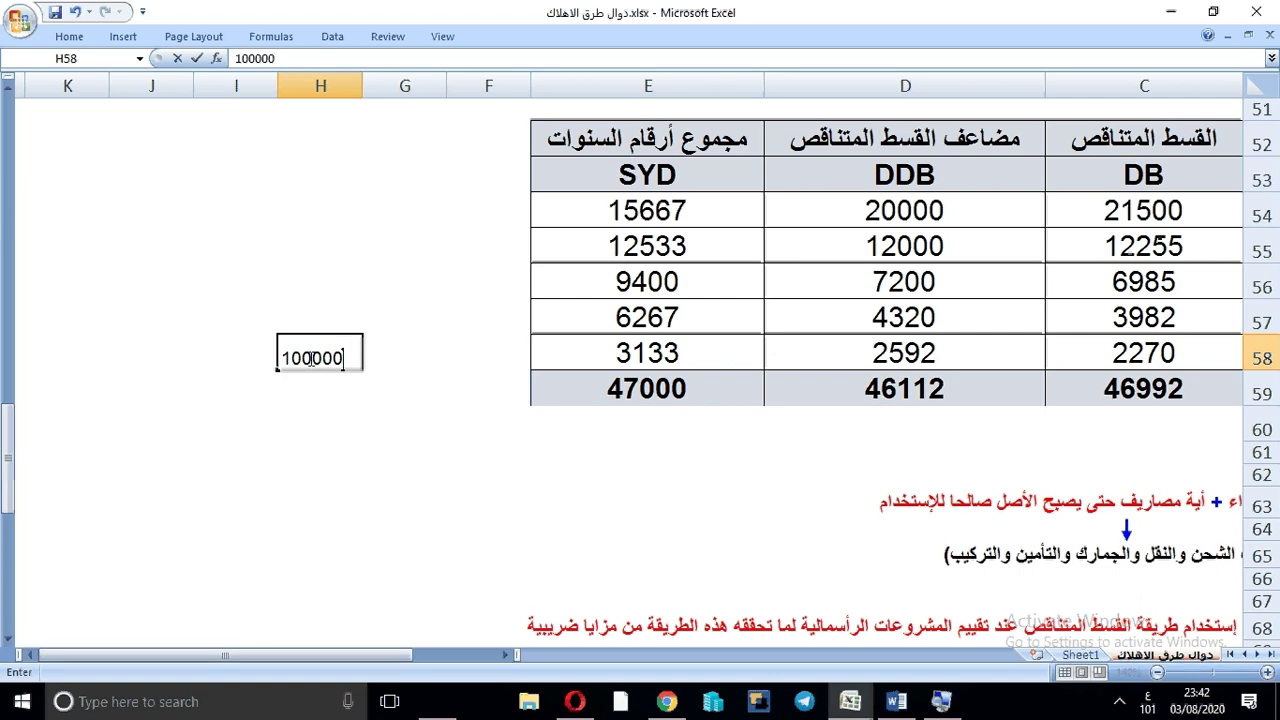
- Enter 10000, 4000, 5 and 60000 down cells H58 to H61
key("BackSpace")
key("Return")
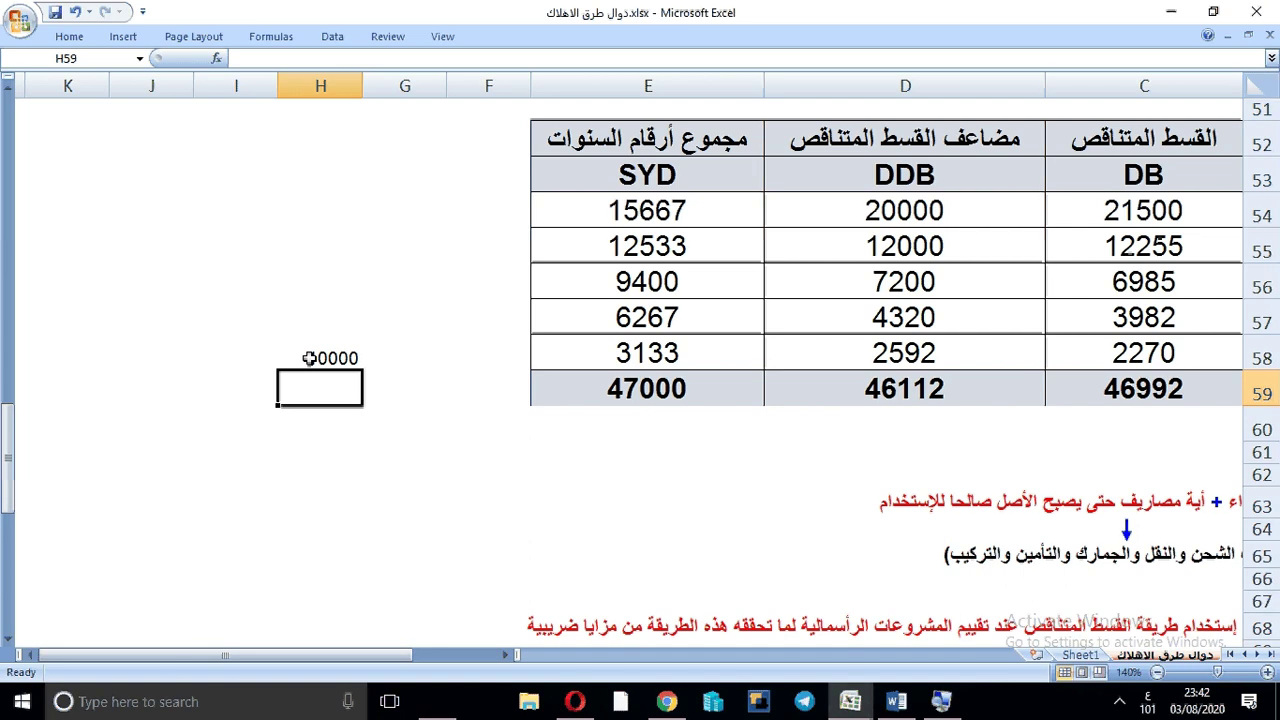
type("4000")
key("Return")
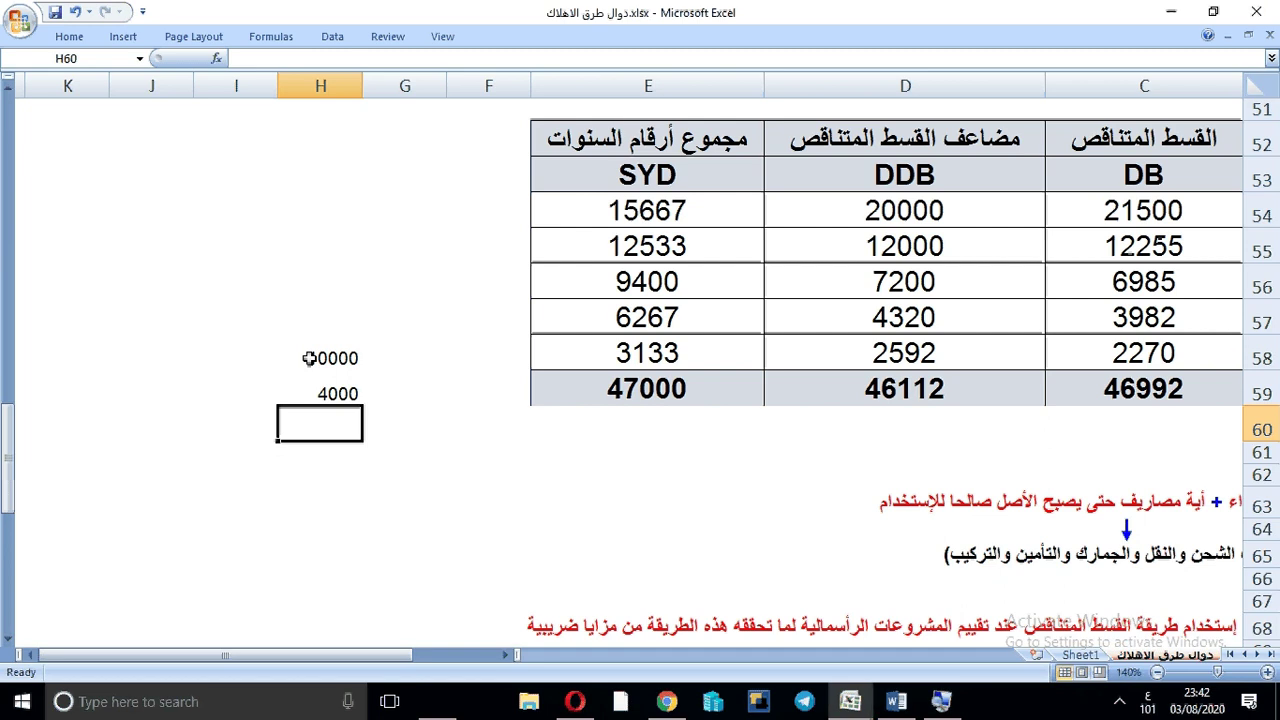
type("5")
key("Return")
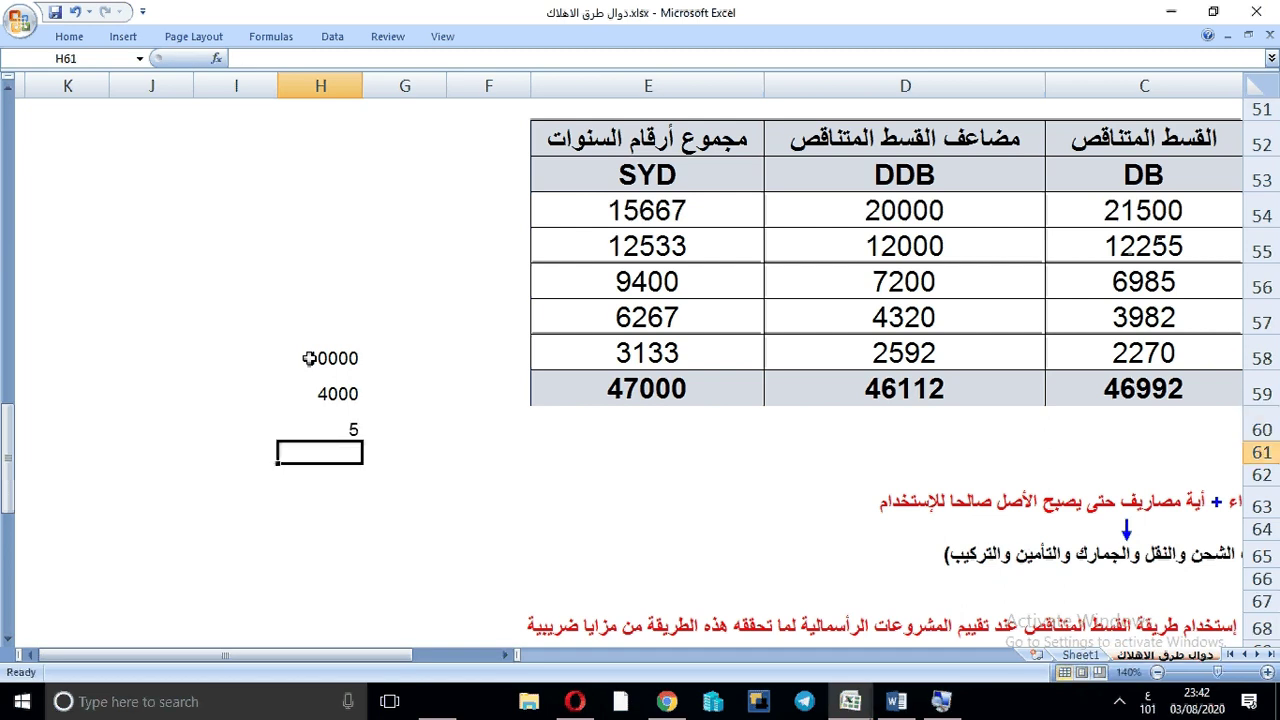
type("60")
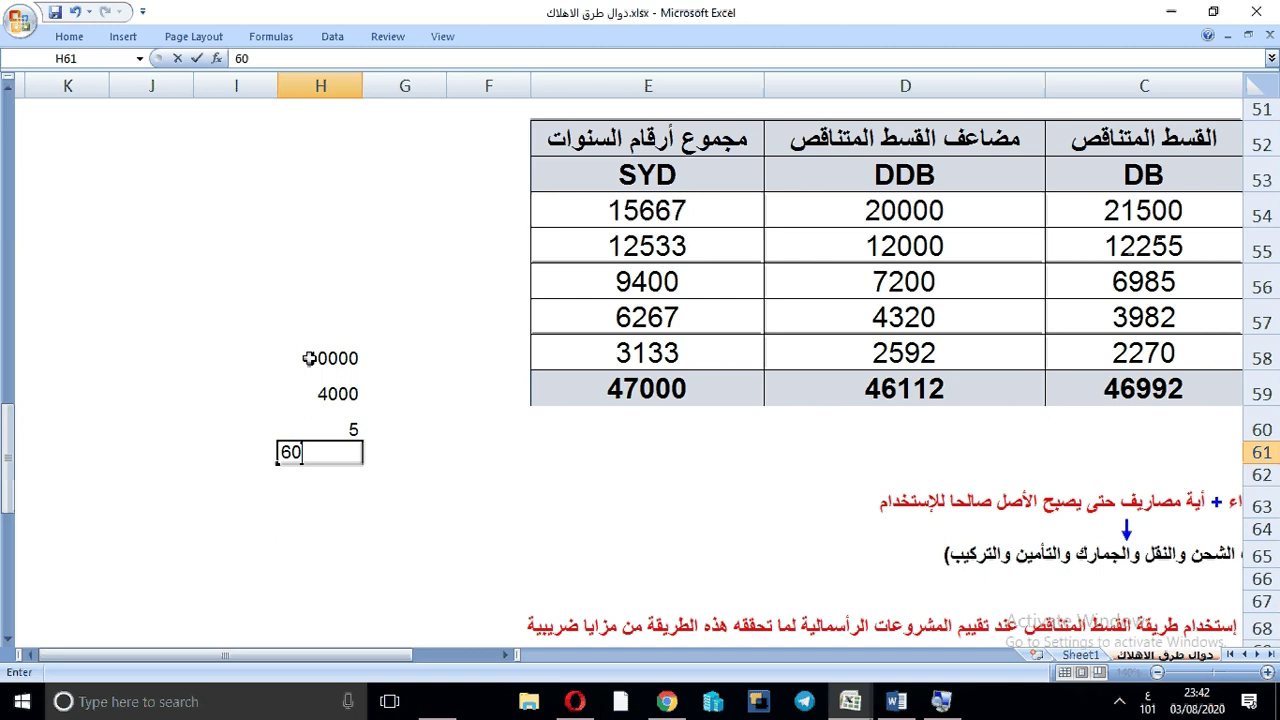
type("000")
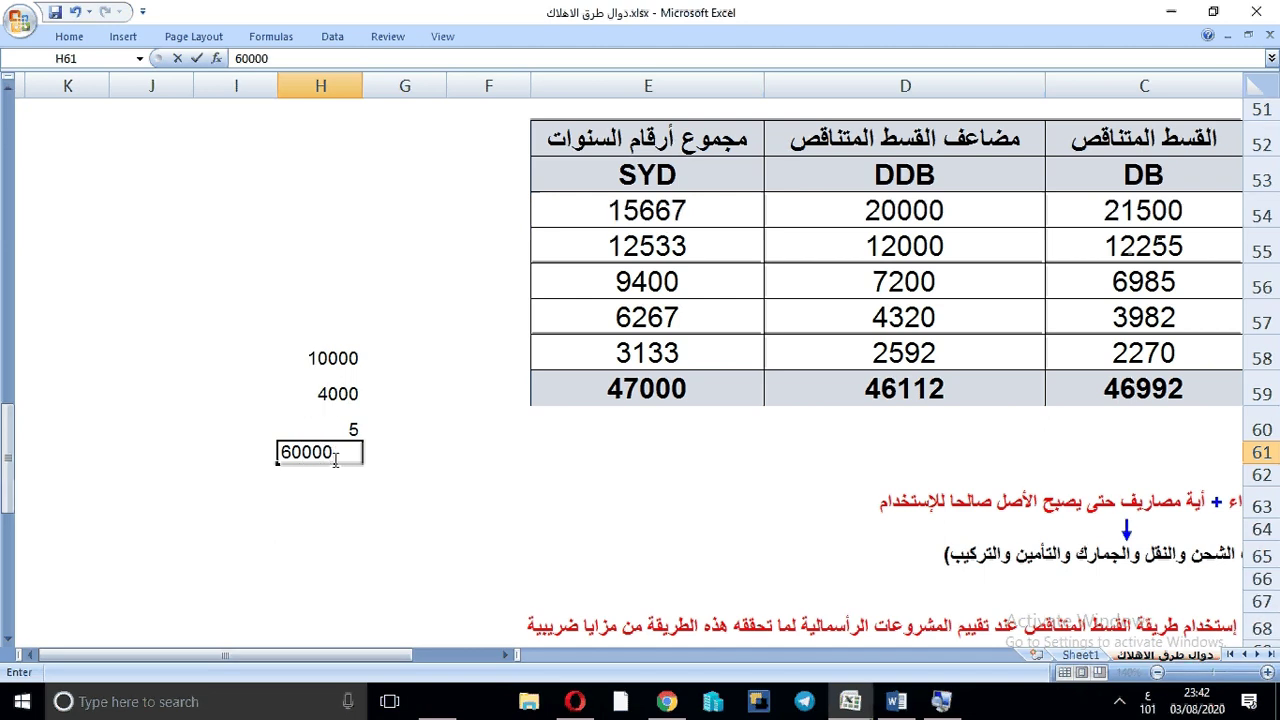
key("ctrl+Return")
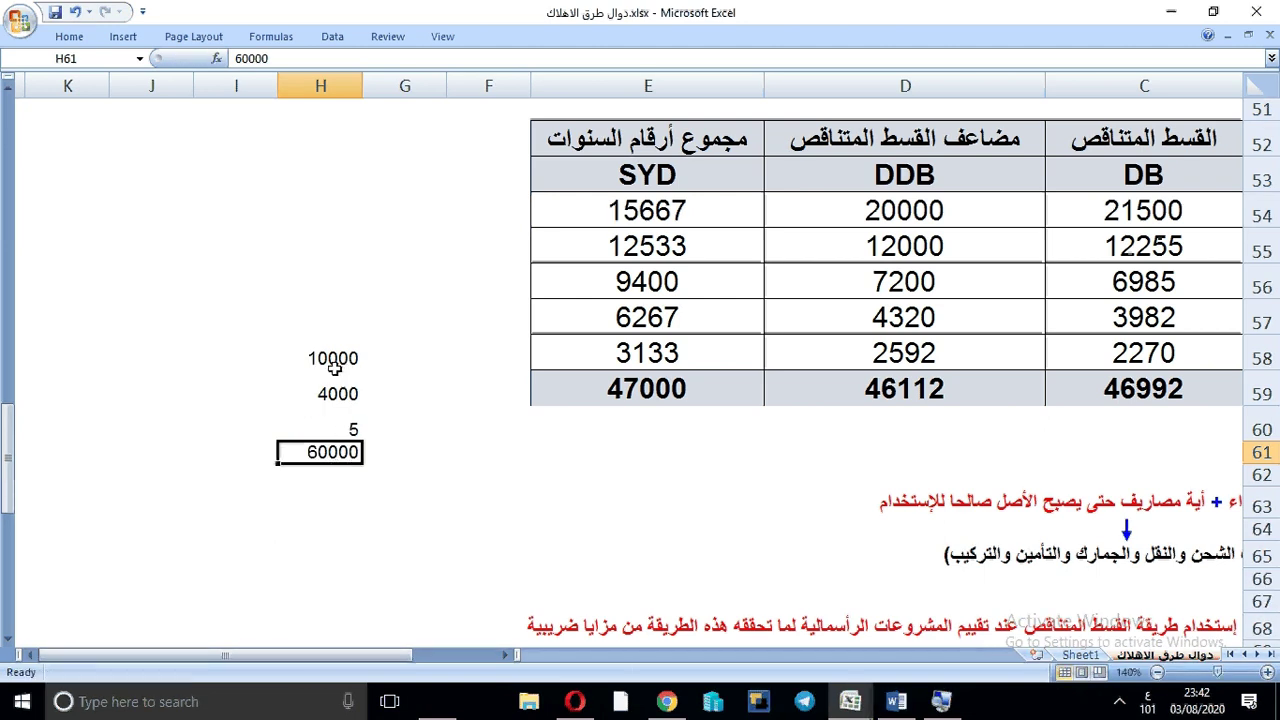
left_click(272, 366)
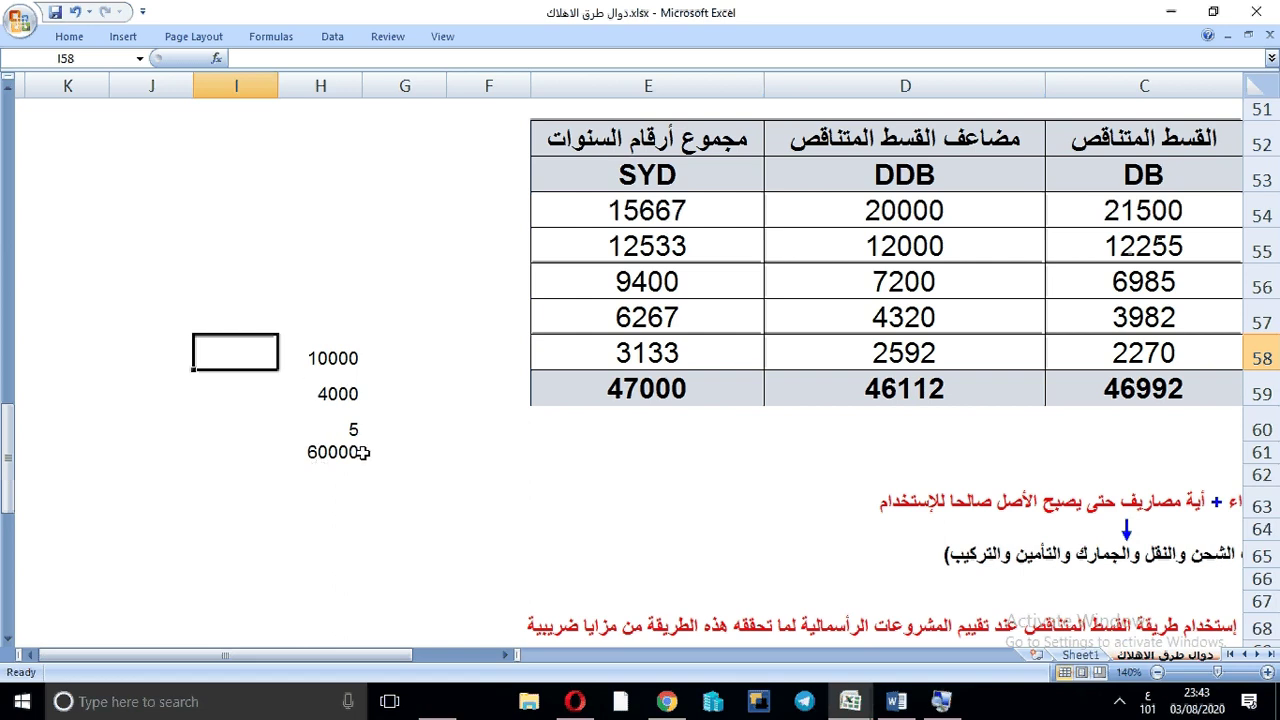
- Go to the example at row 75 and examine its asset value, salvage value and asset life in B76:B78
left_click(868, 535)
key("Down")
key("Down")
key("Down")
key("Down")
key("Down")
key("Down")
key("Down")
key("Down")
key("Down")
key("Down")
key("Down")
key("Down")
key("Down")
key("Down")
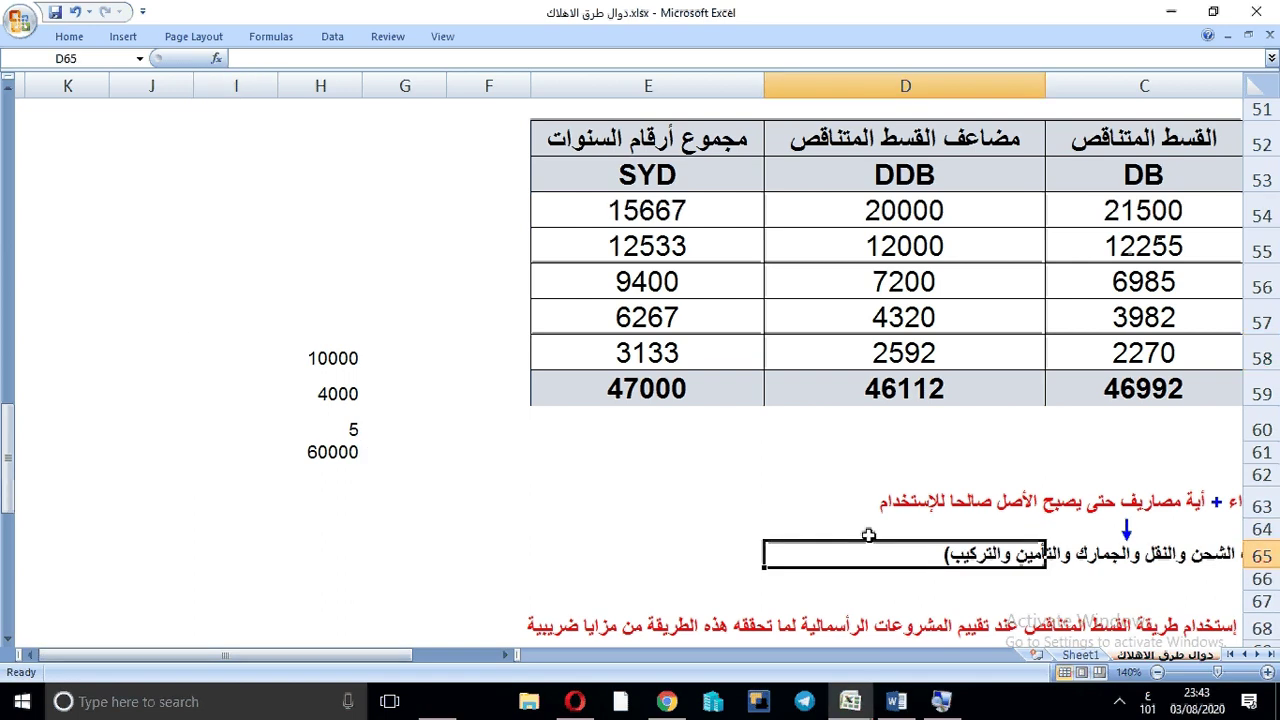
key("Down")
key("Down")
key("Down")
key("Down")
key("Down")
key("Down")
key("Down")
key("Down")
key("Down")
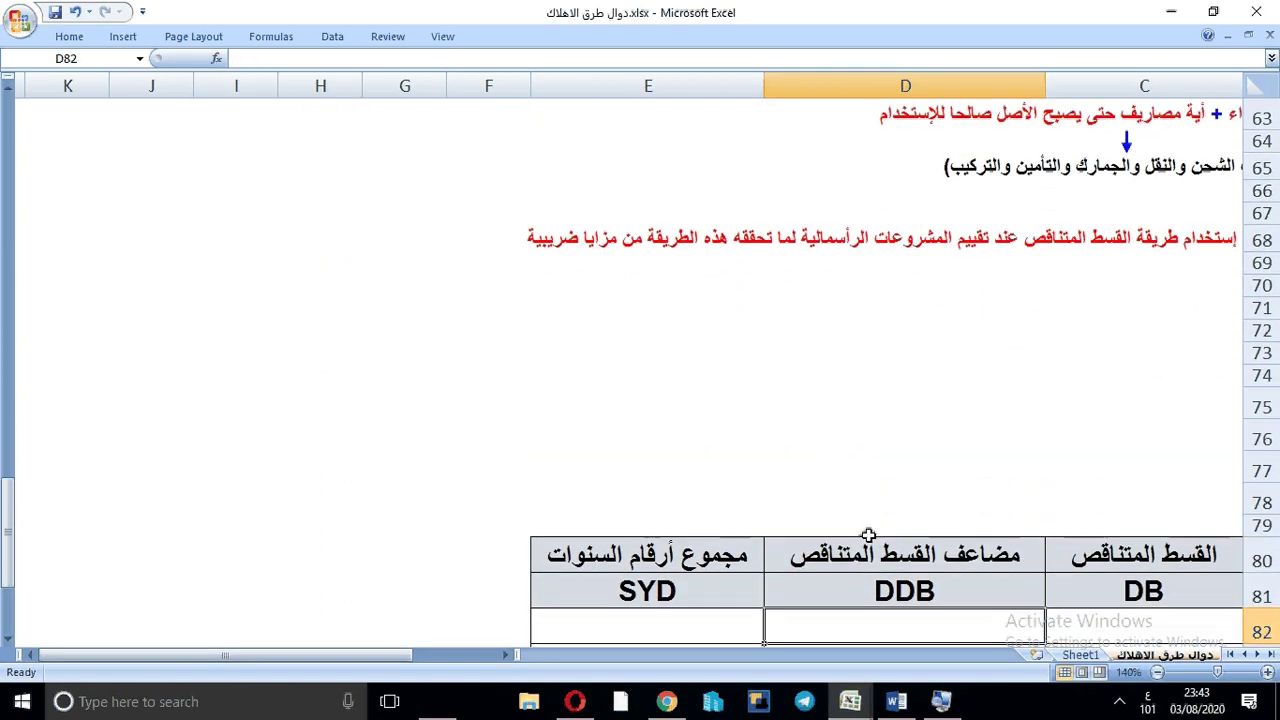
key("Down")
key("Down")
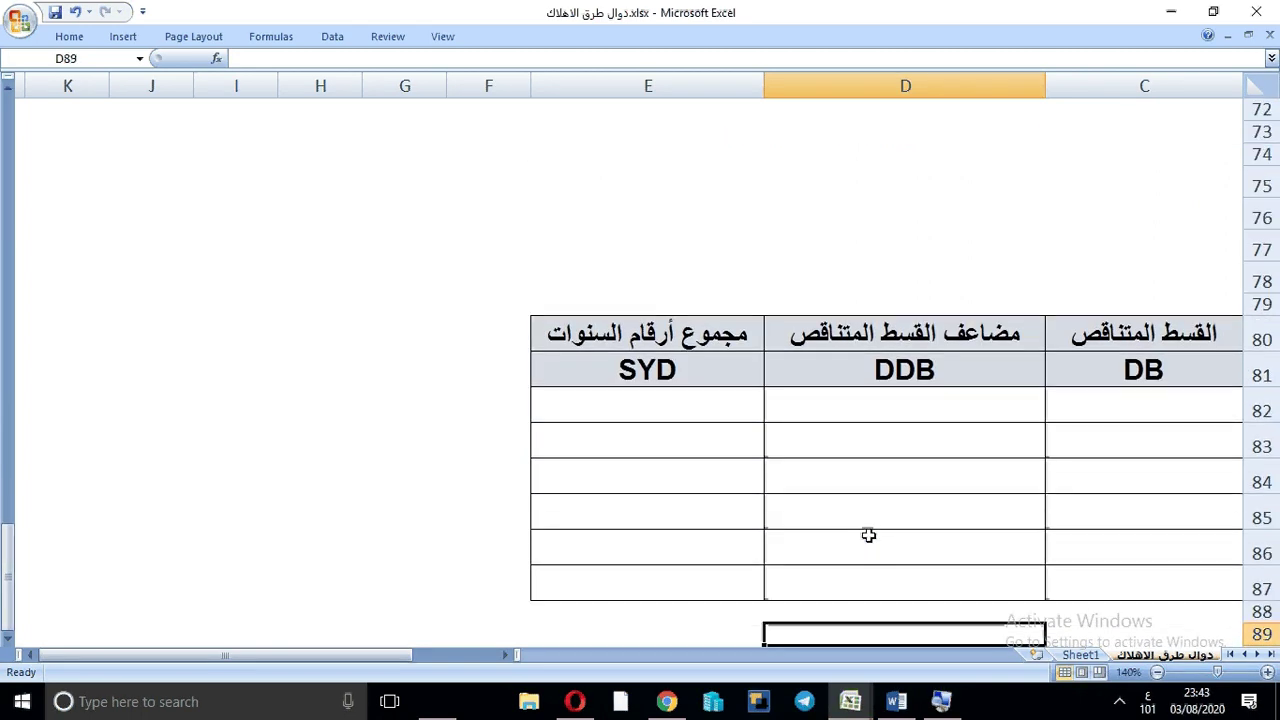
key("Right")
key("Right")
key("Right")
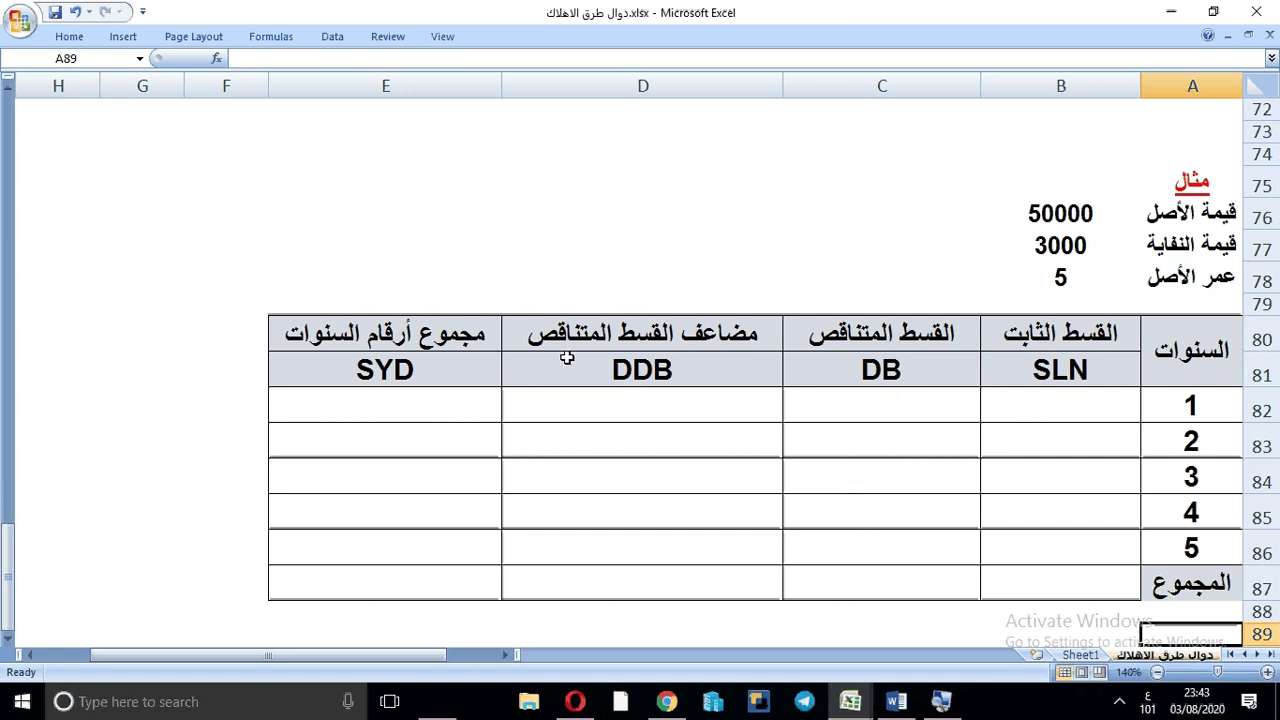
left_click(1183, 223)
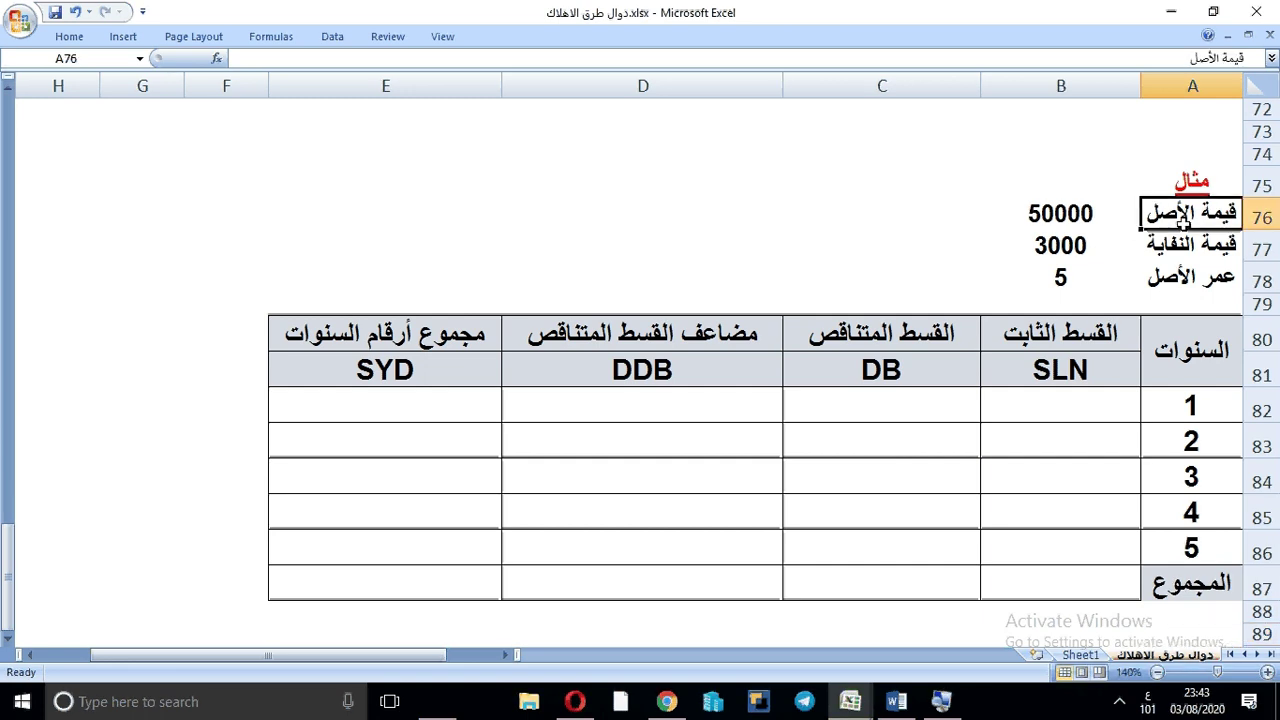
left_click(1048, 226)
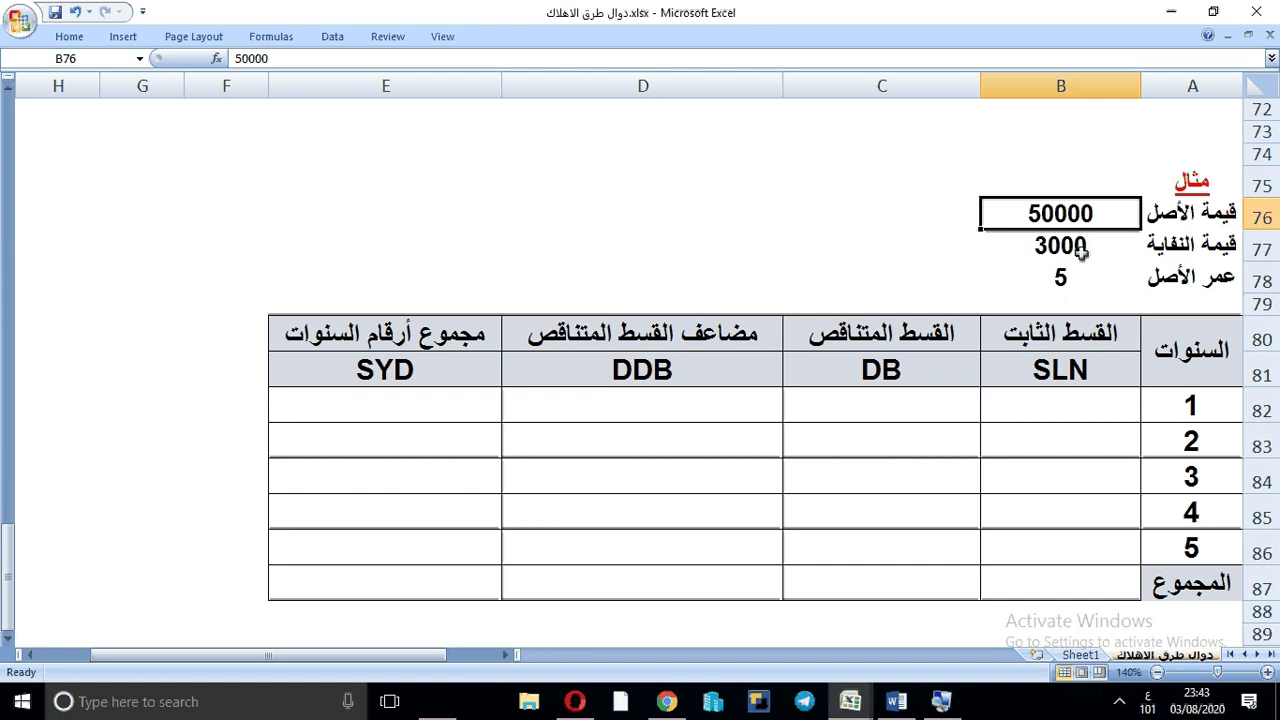
left_click(1081, 254)
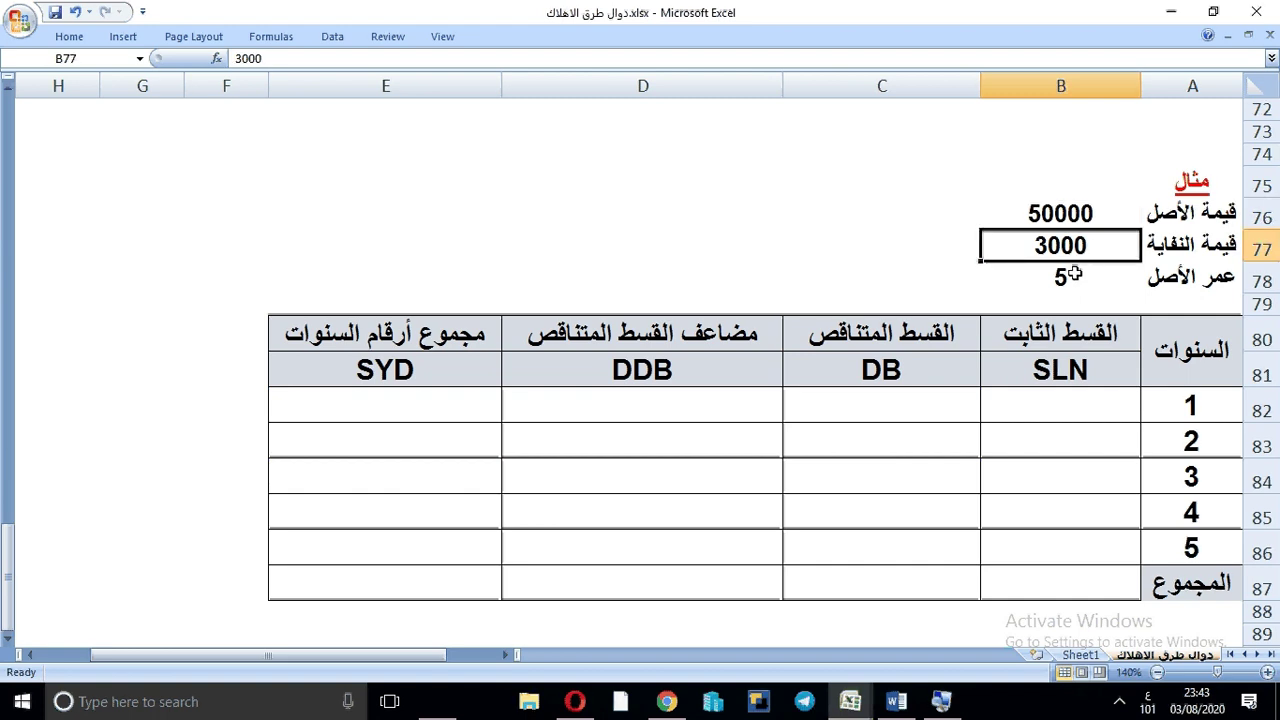
left_click(1073, 273)
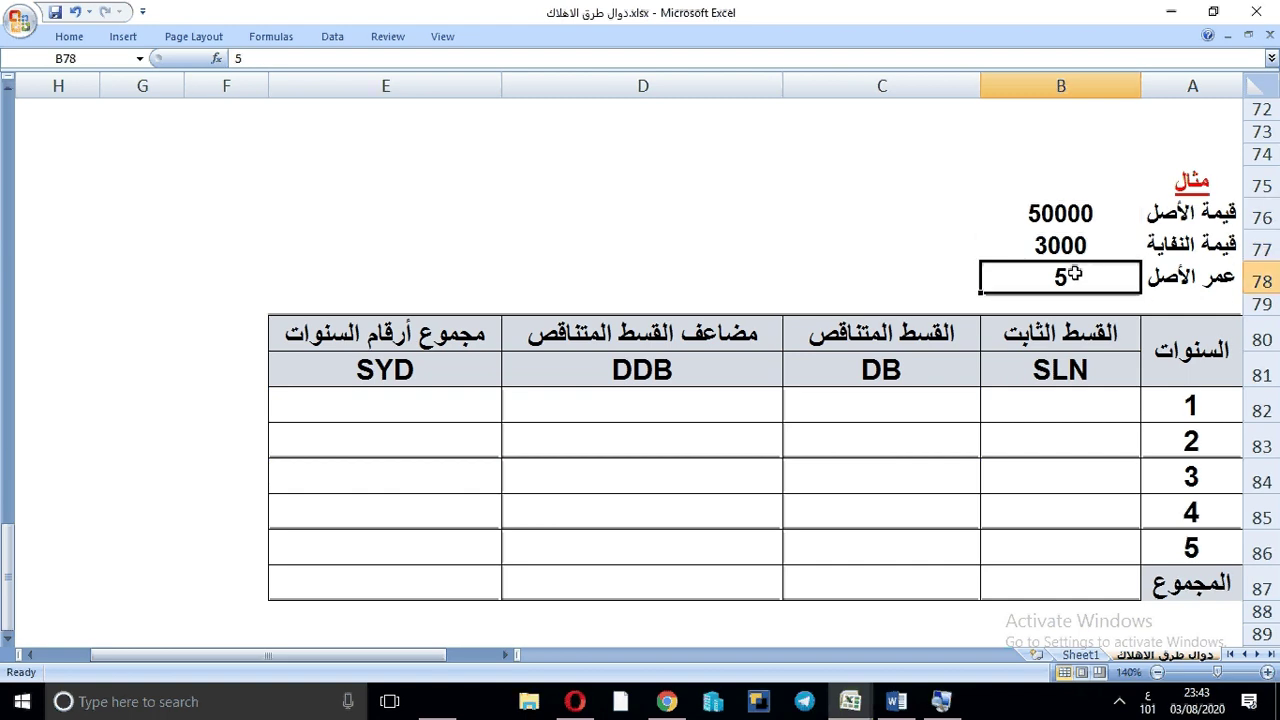
left_click(1033, 252)
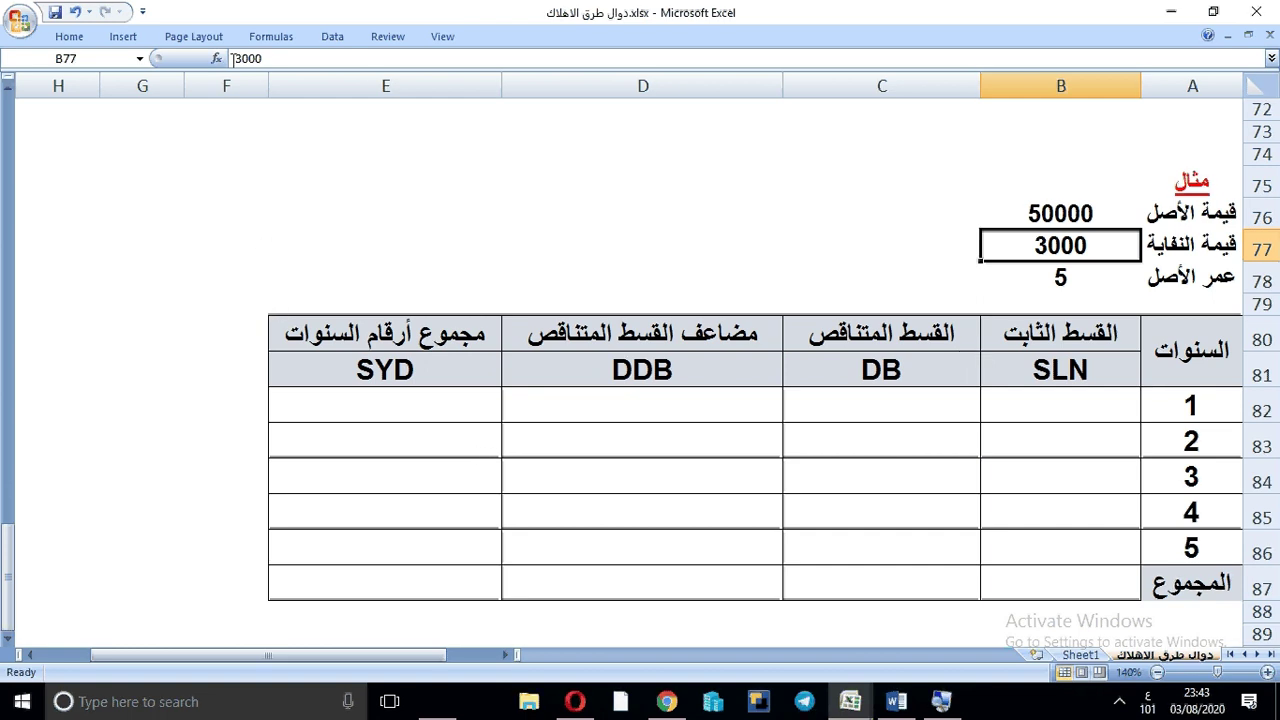
left_click(216, 58)
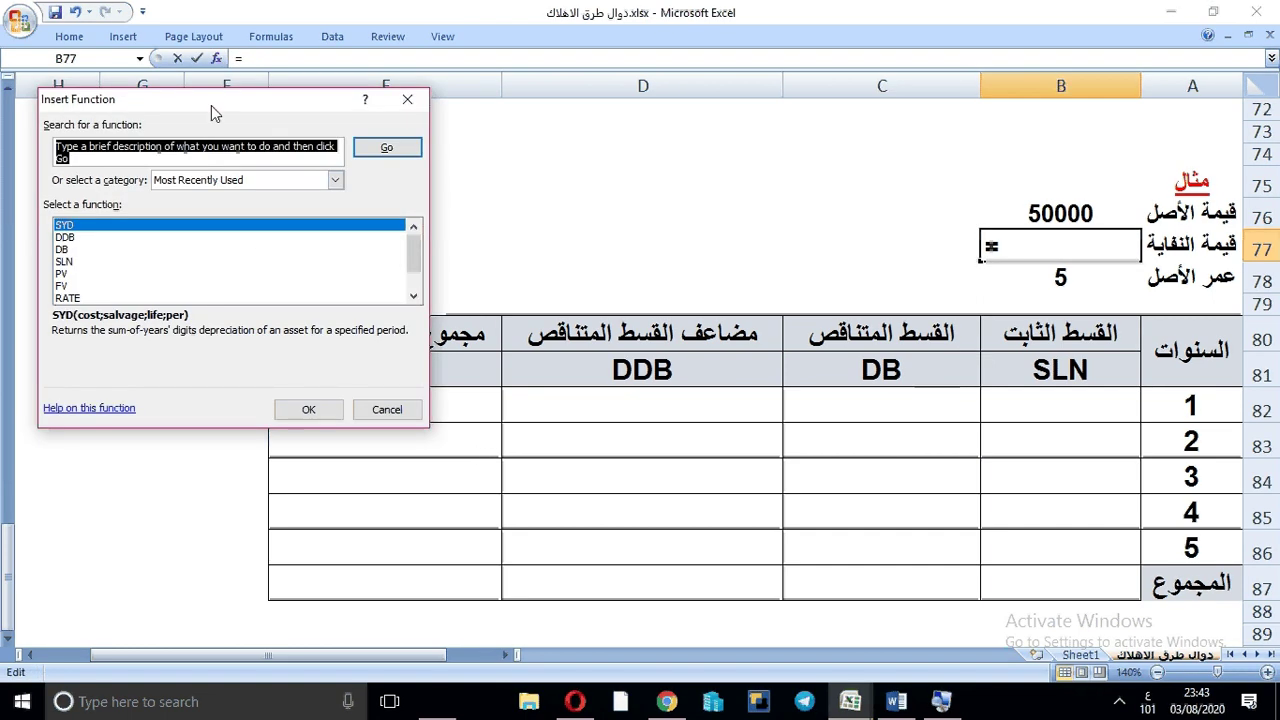
key("BackSpace")
type("سغي")
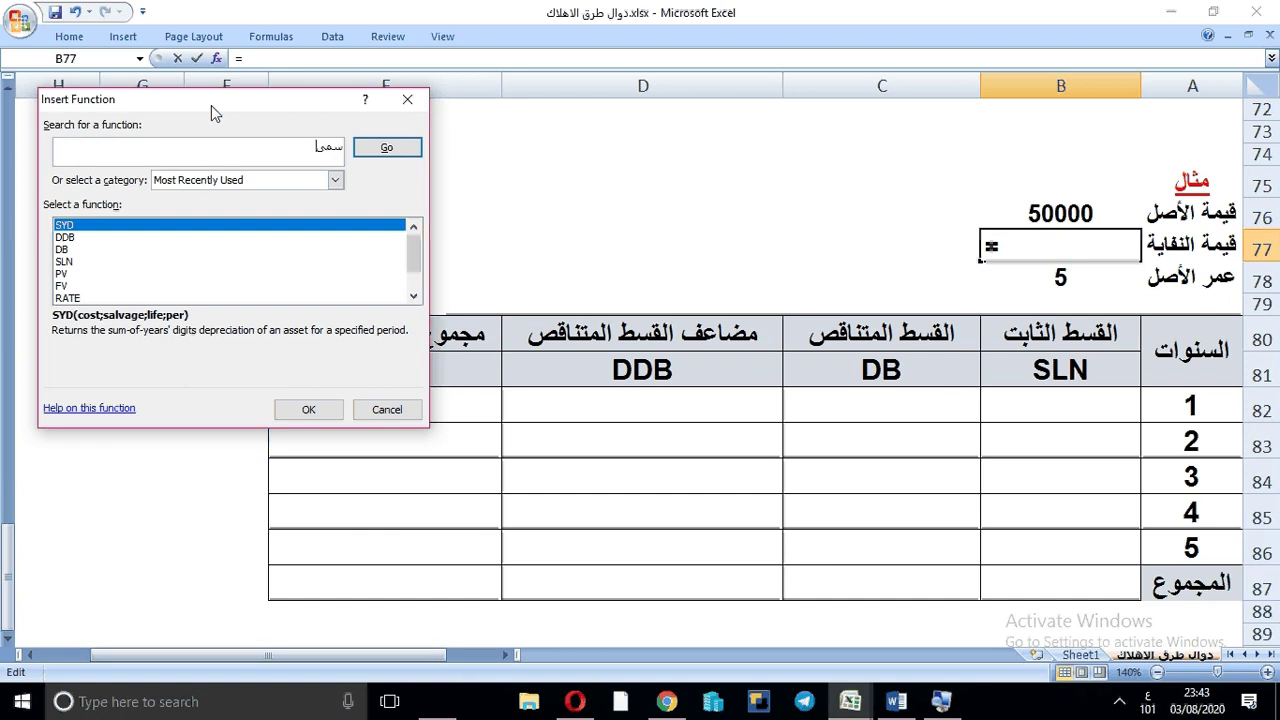
key("Return")
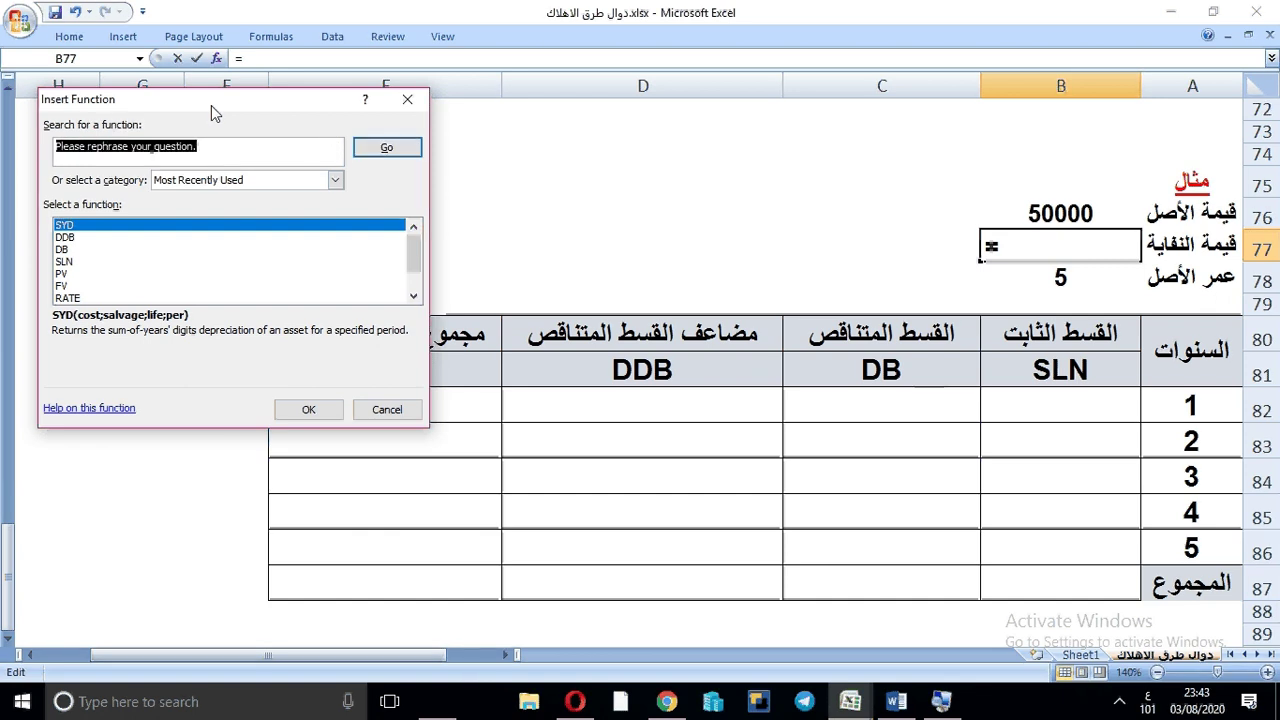
type("س")
key("BackSpace")
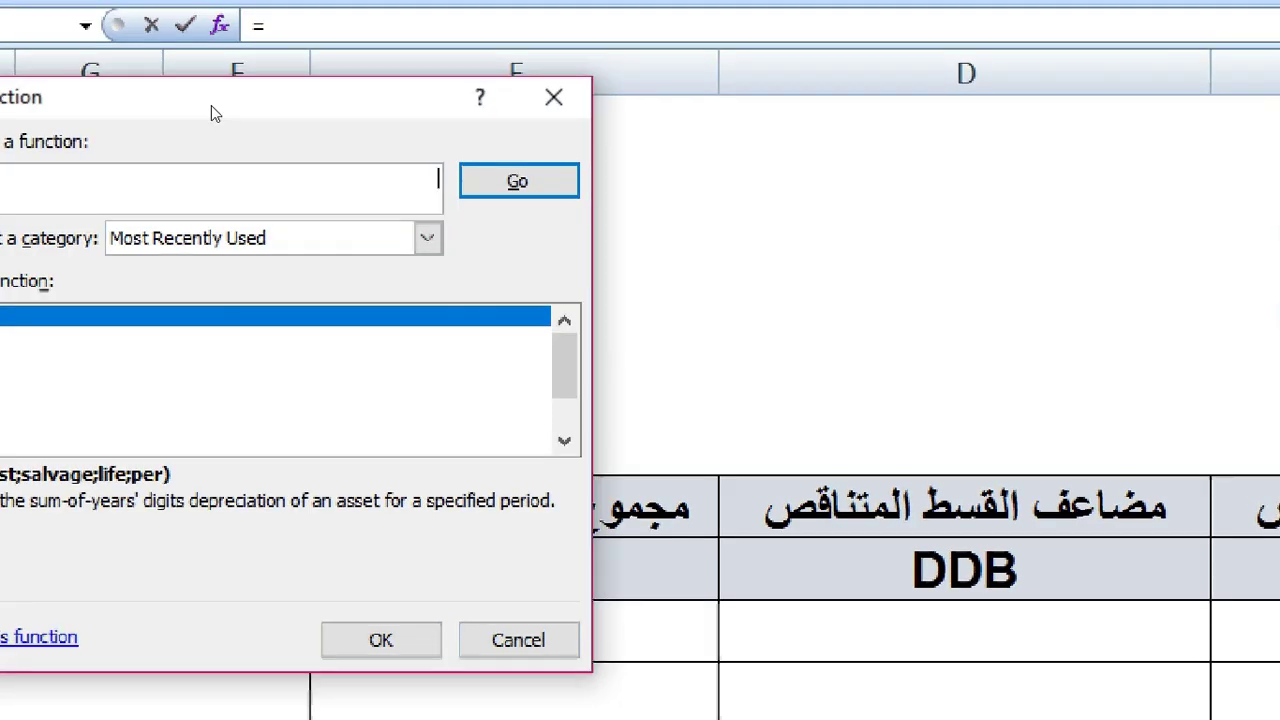
type("س")
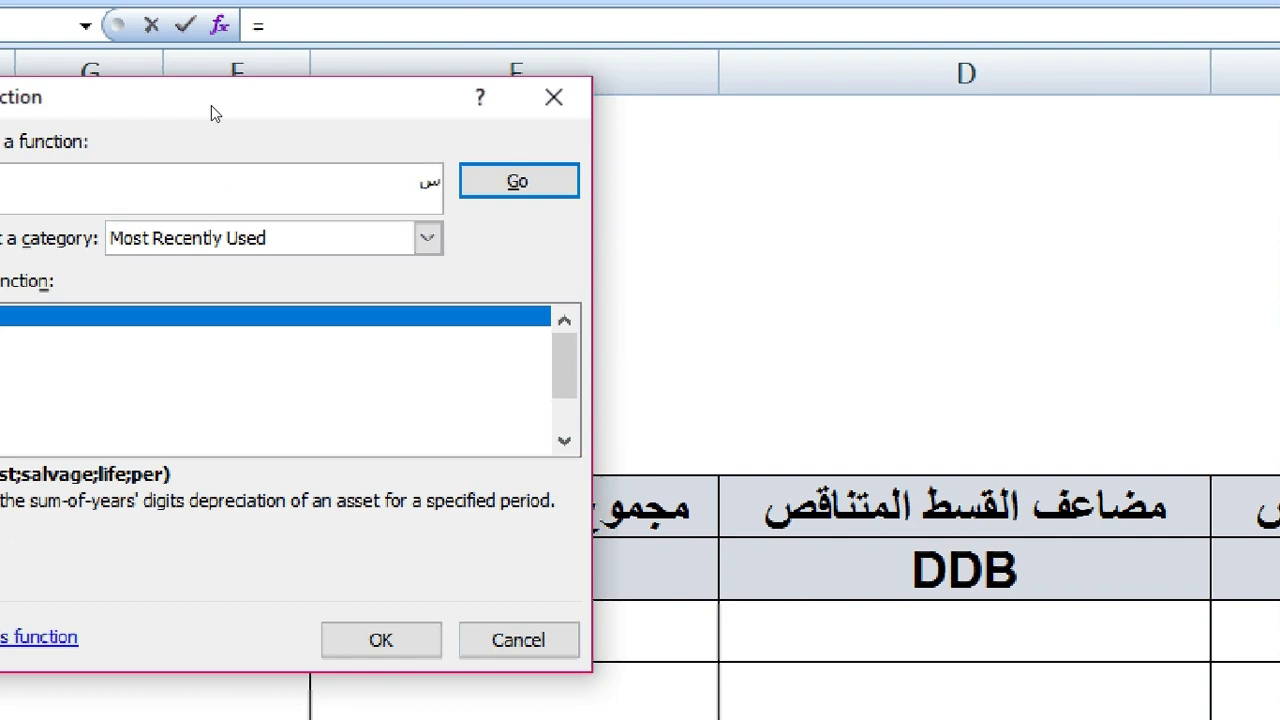
type("S")
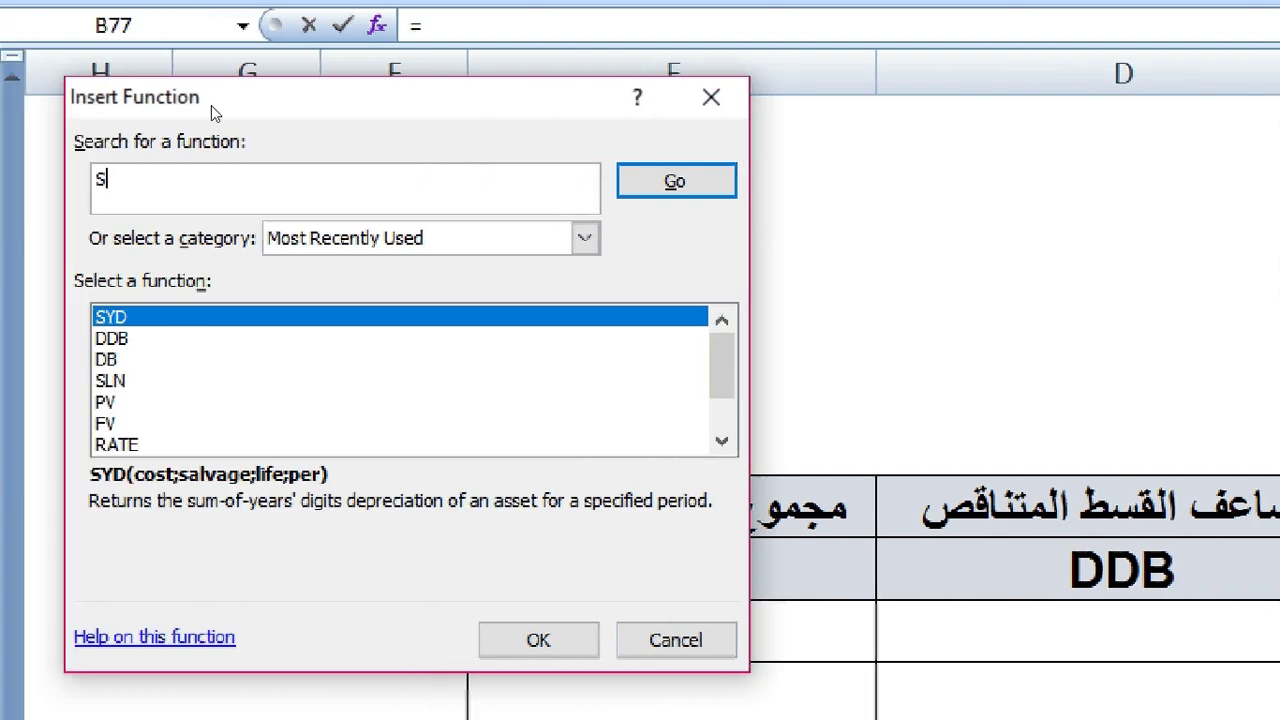
type("LN")
key("BackSpace")
type("N")
key("Return")
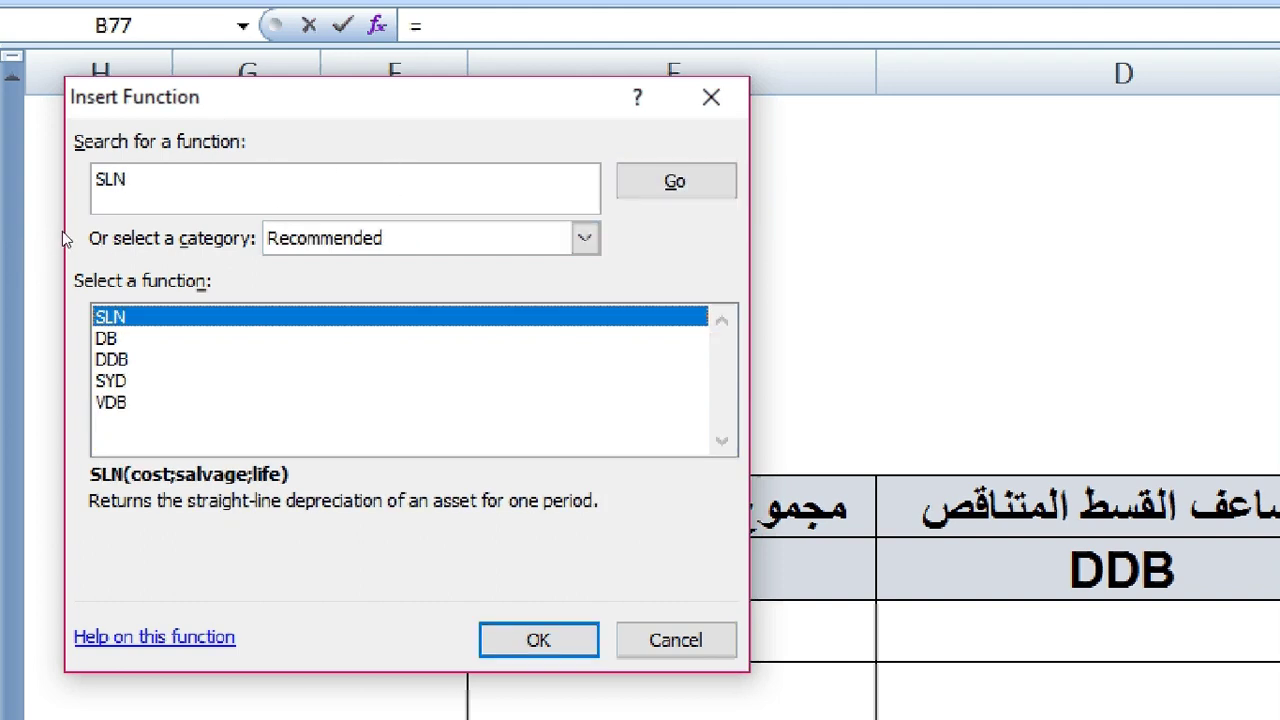
key("Return")
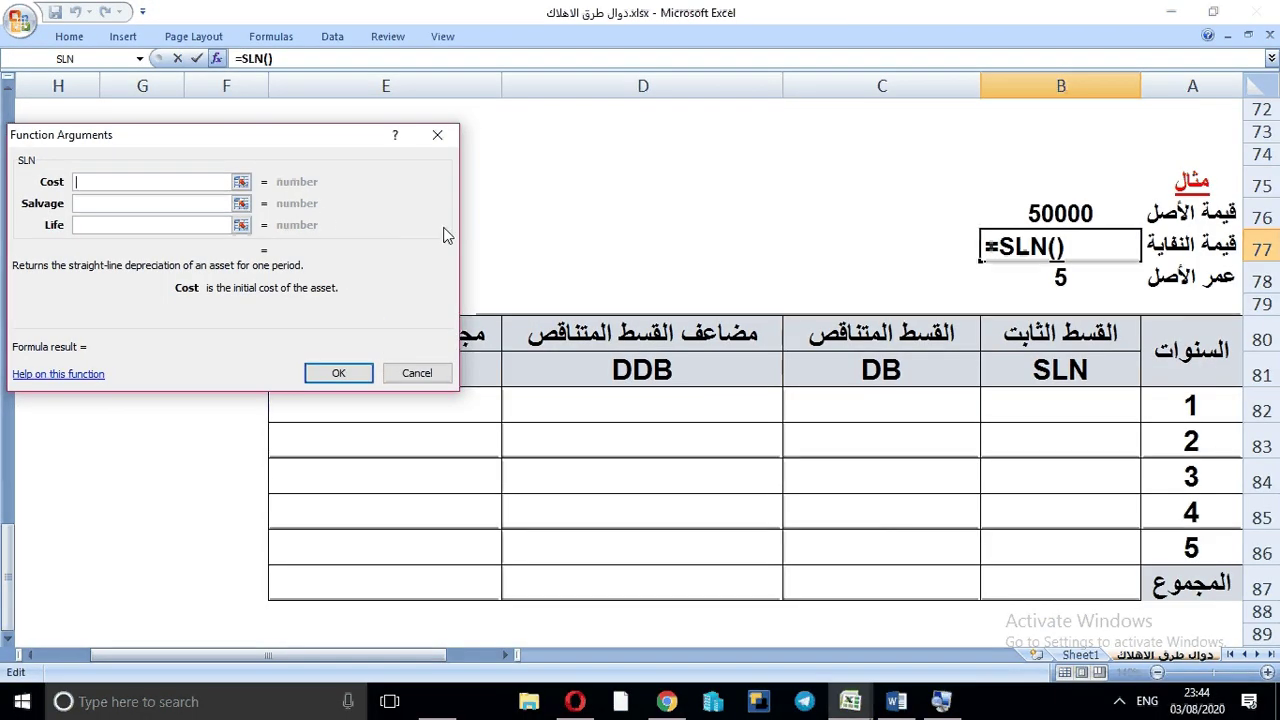
left_click(420, 372)
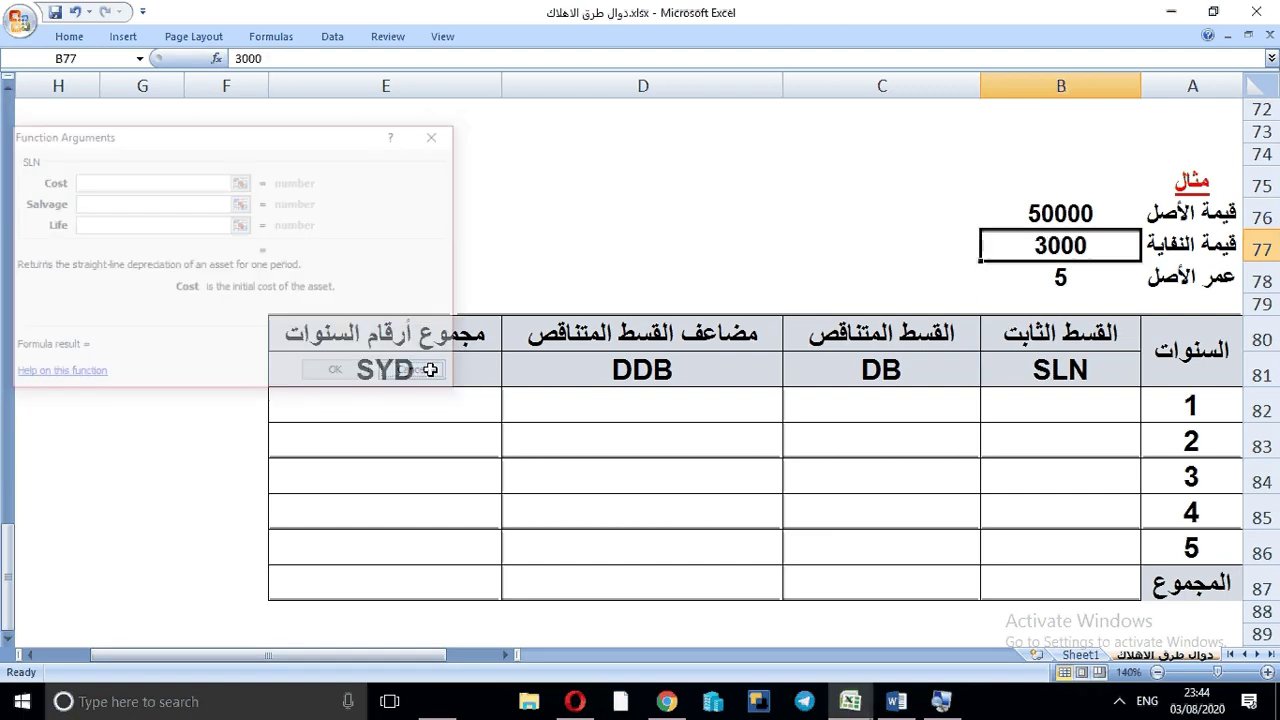
- Insert the SLN function in B82 for year 1, with the absolute reference $B$76 as its cost
left_click(1043, 408)
key("BackSpace")
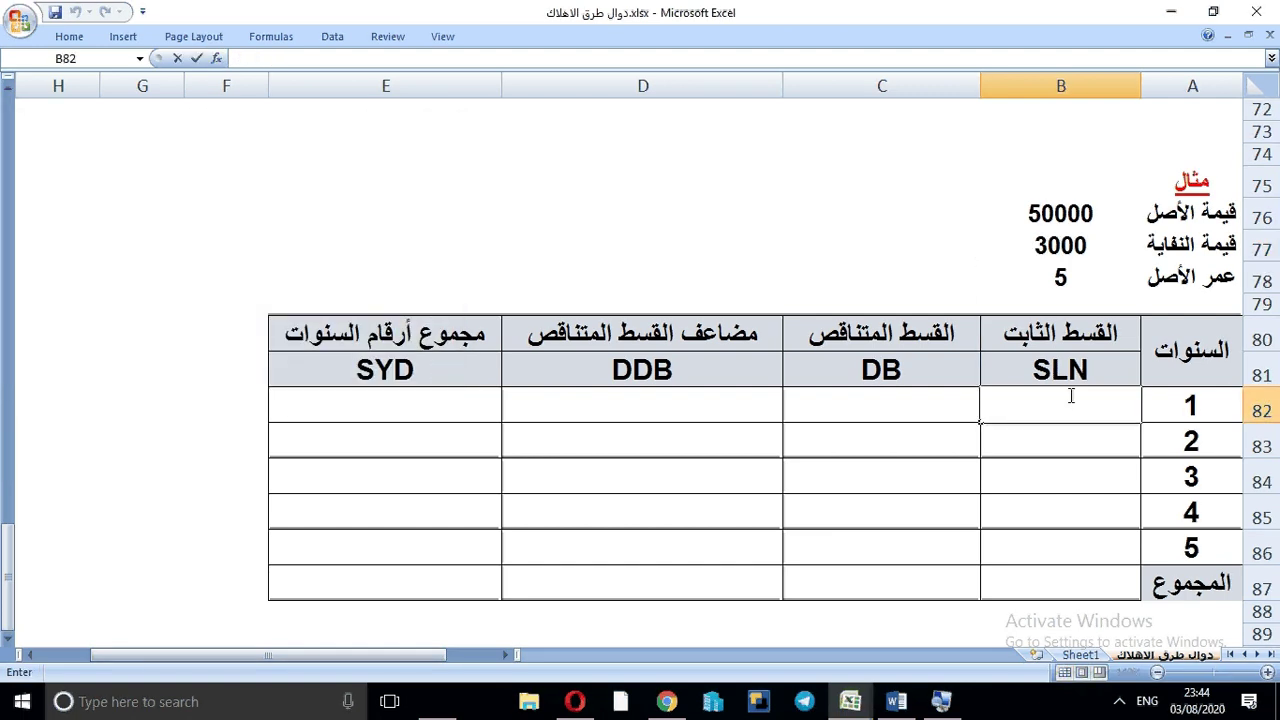
left_click(218, 58)
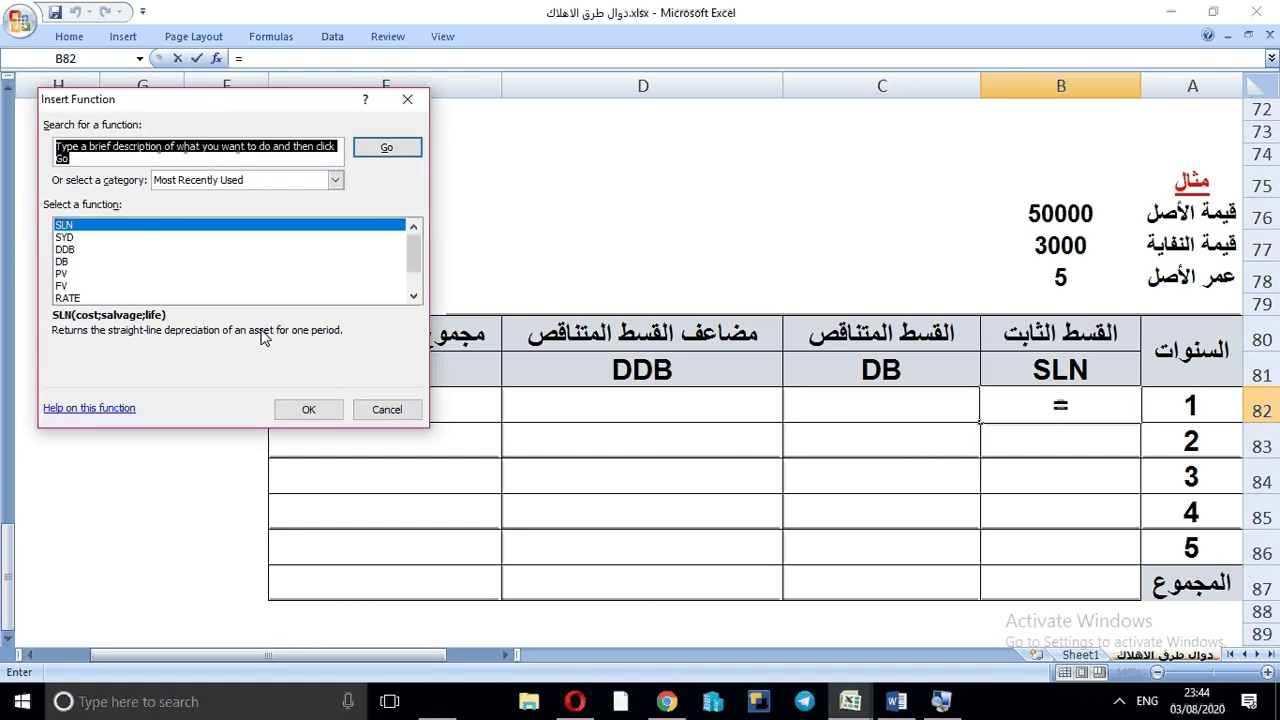
left_click(306, 409)
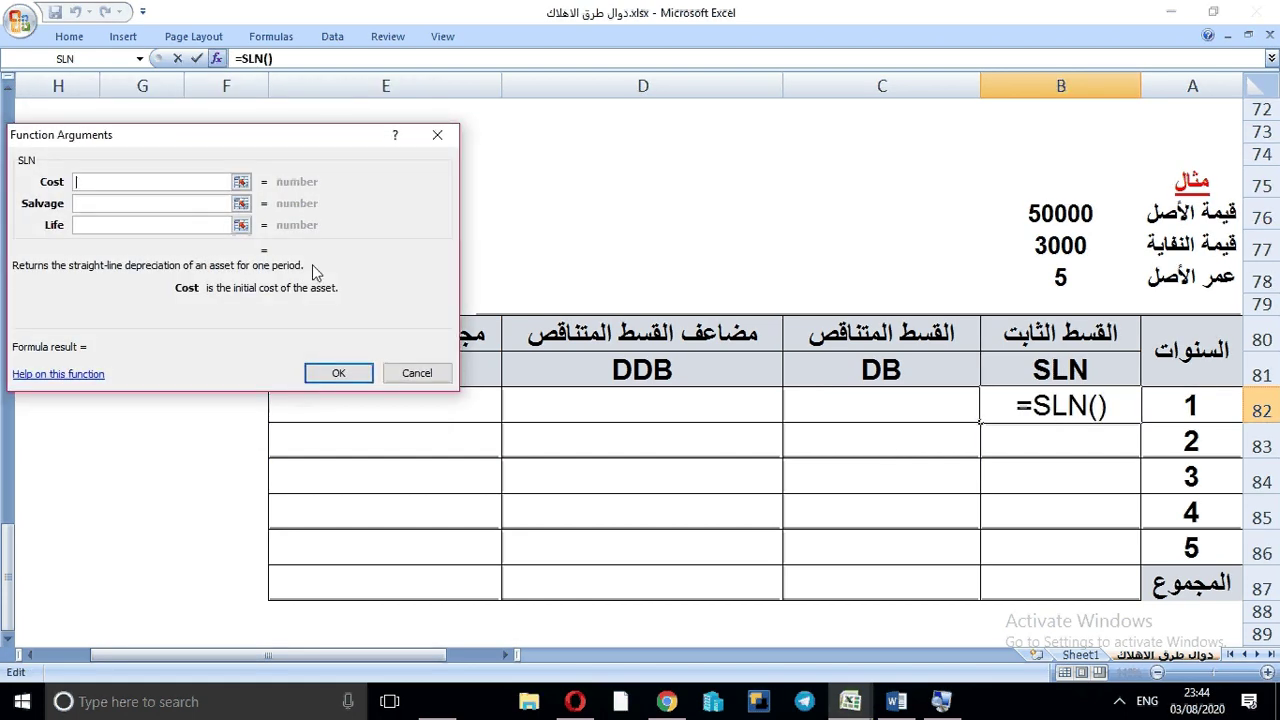
left_click(1068, 210)
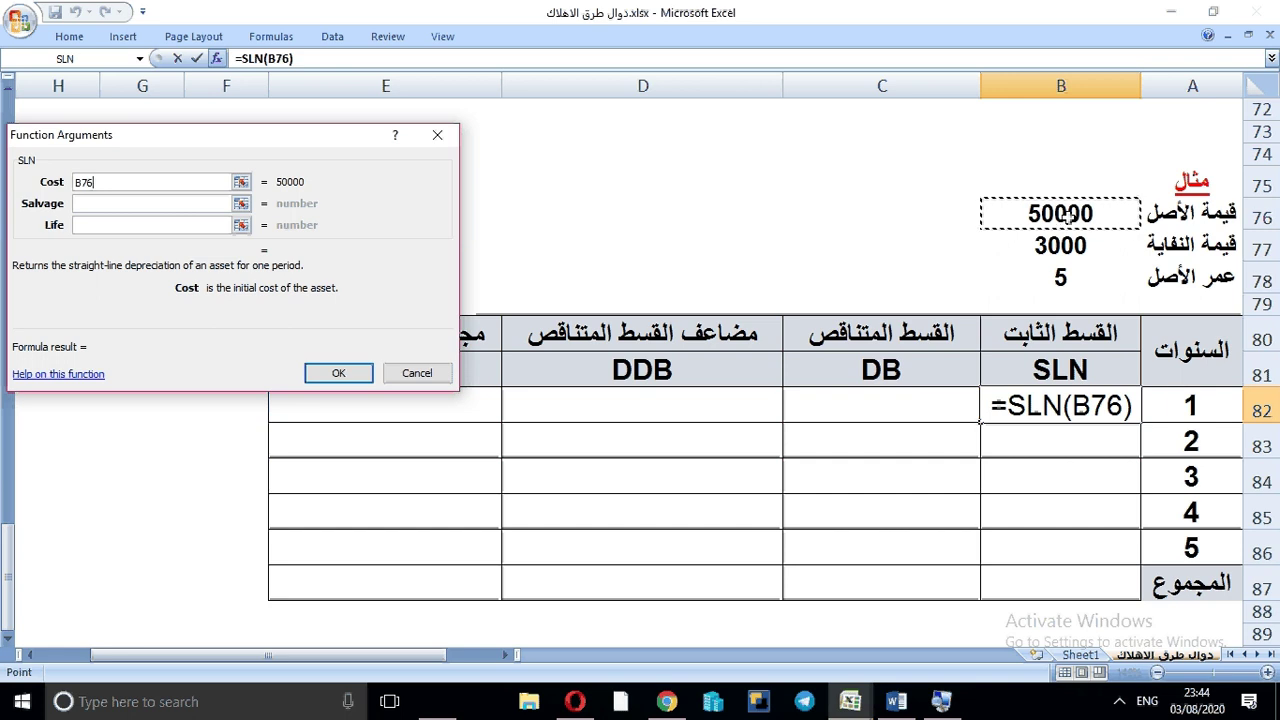
key("F4")
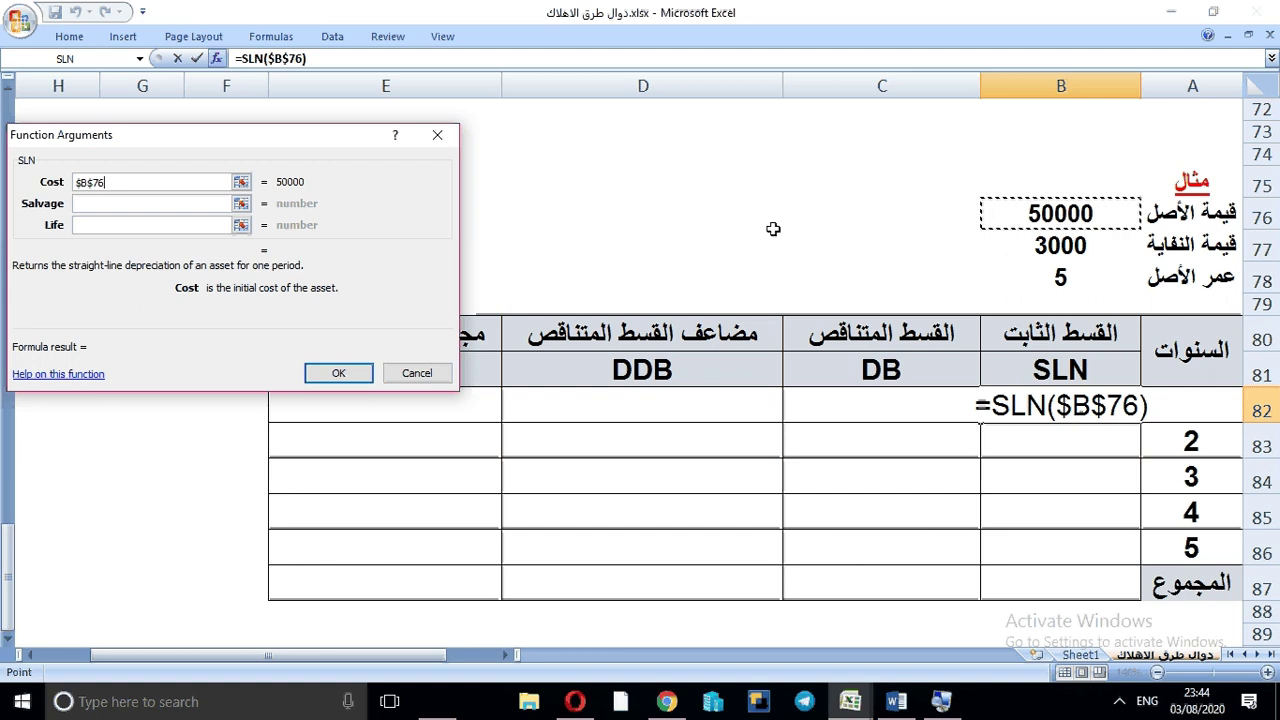
- Complete the SLN formula in B82 with the absolute references $B$77 as salvage and $B$78 as life
left_click(206, 203)
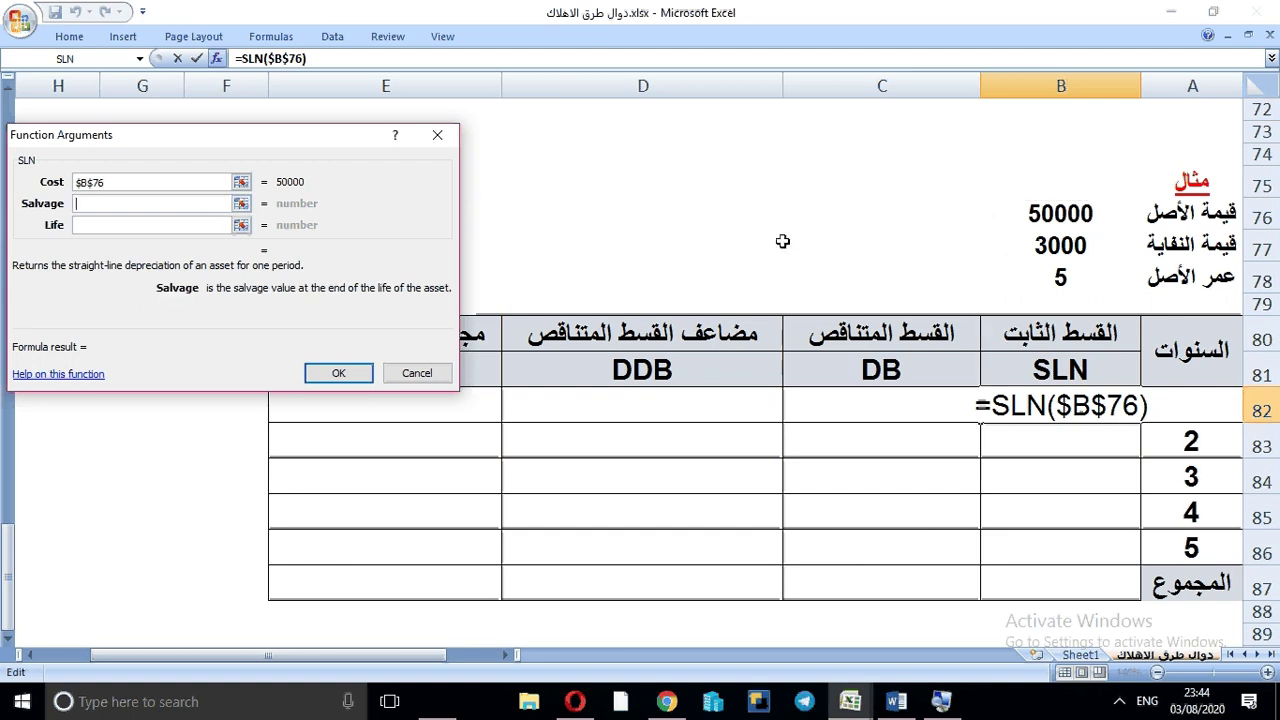
left_click(1048, 254)
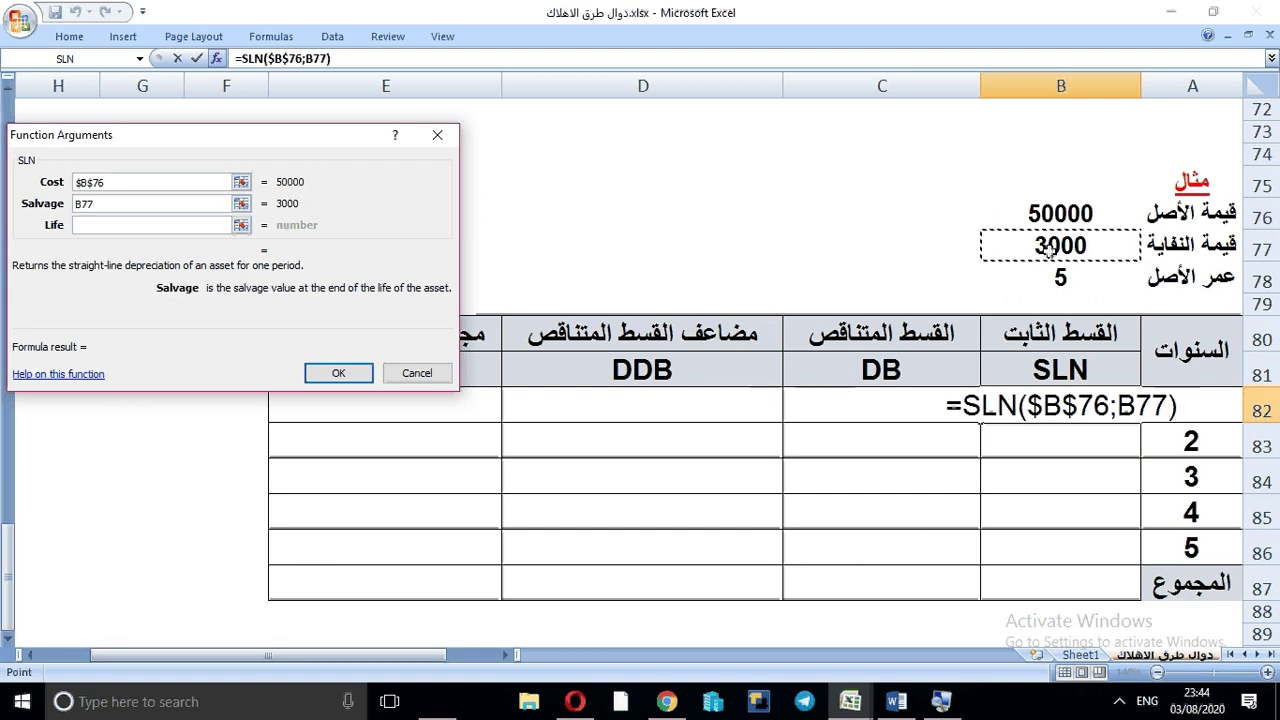
key("F4")
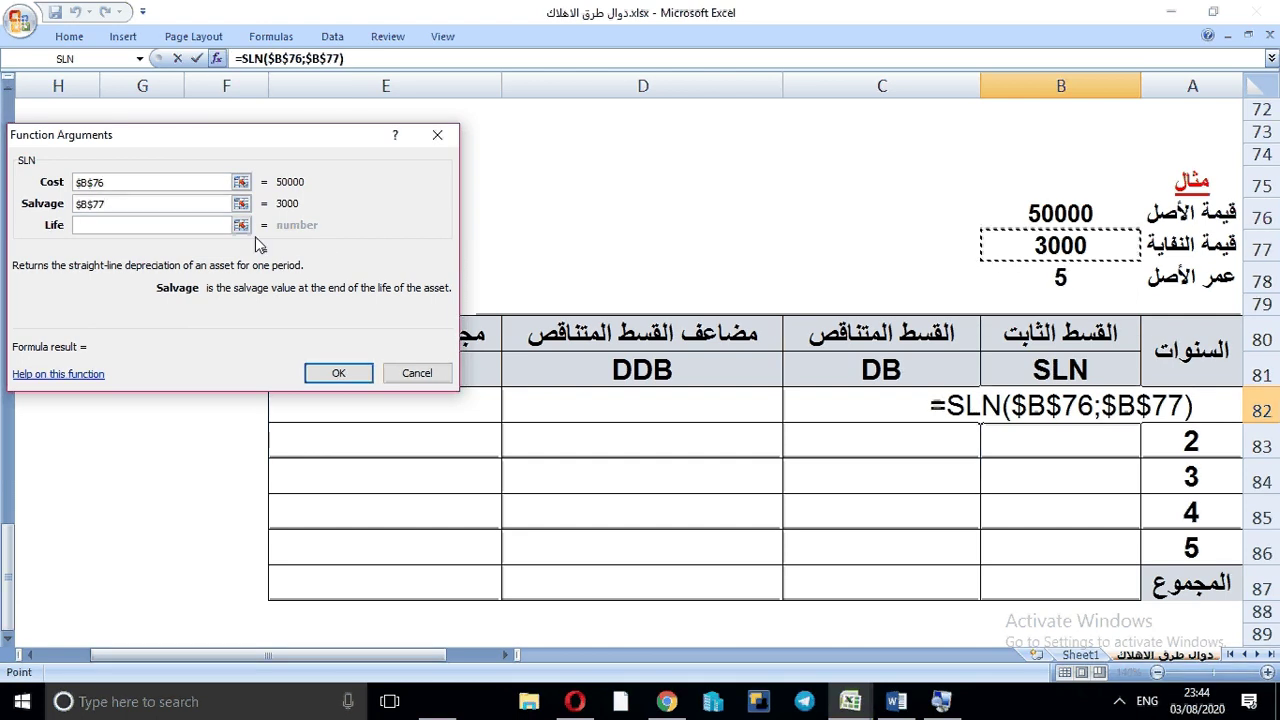
left_click(197, 224)
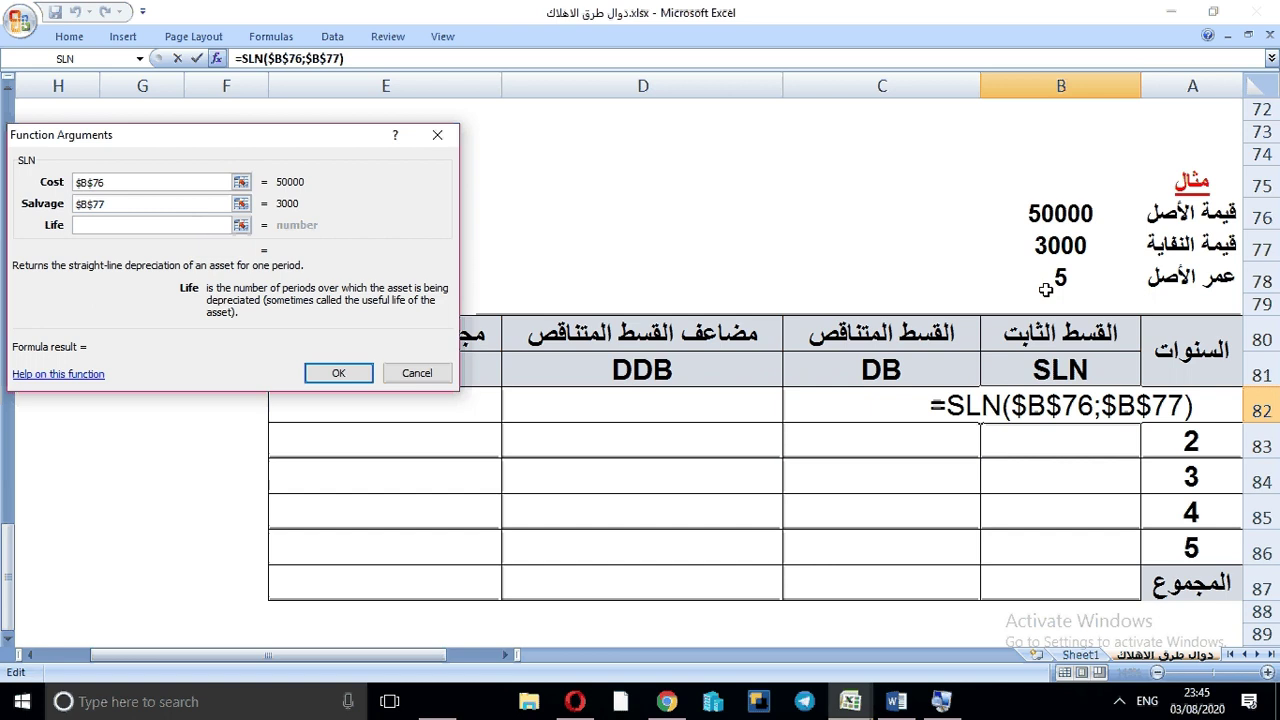
left_click(1058, 279)
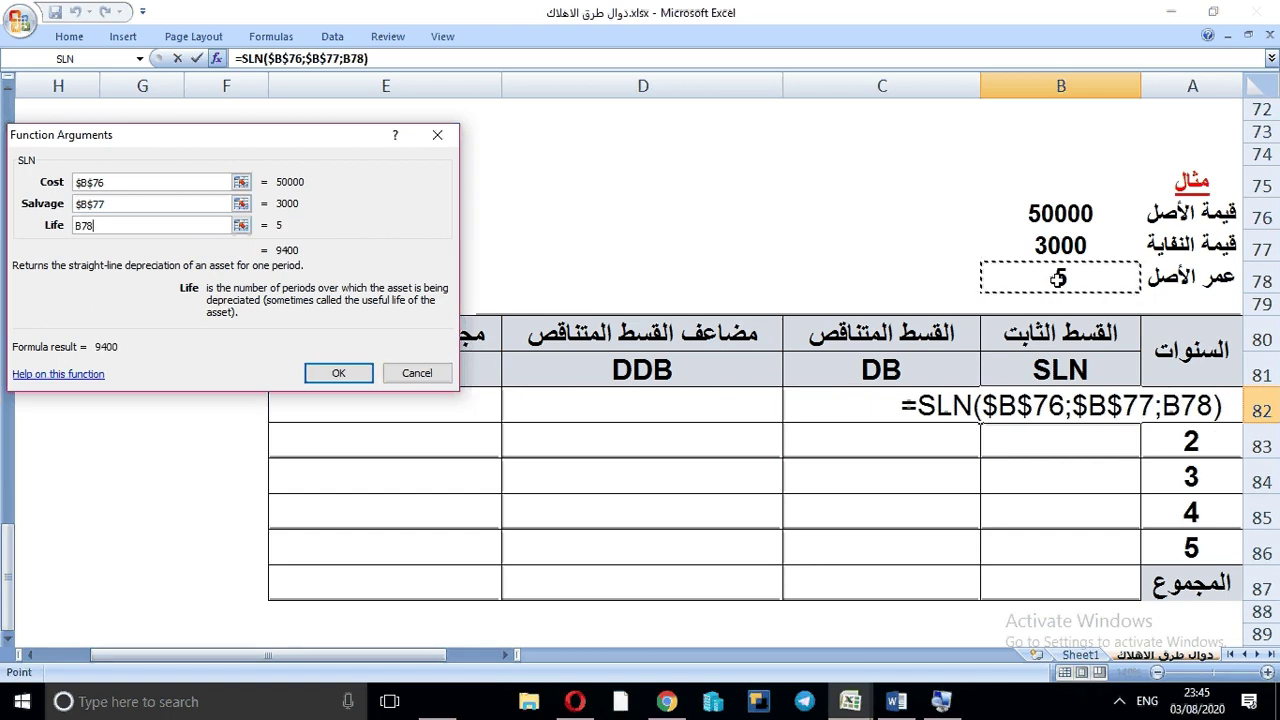
key("F4")
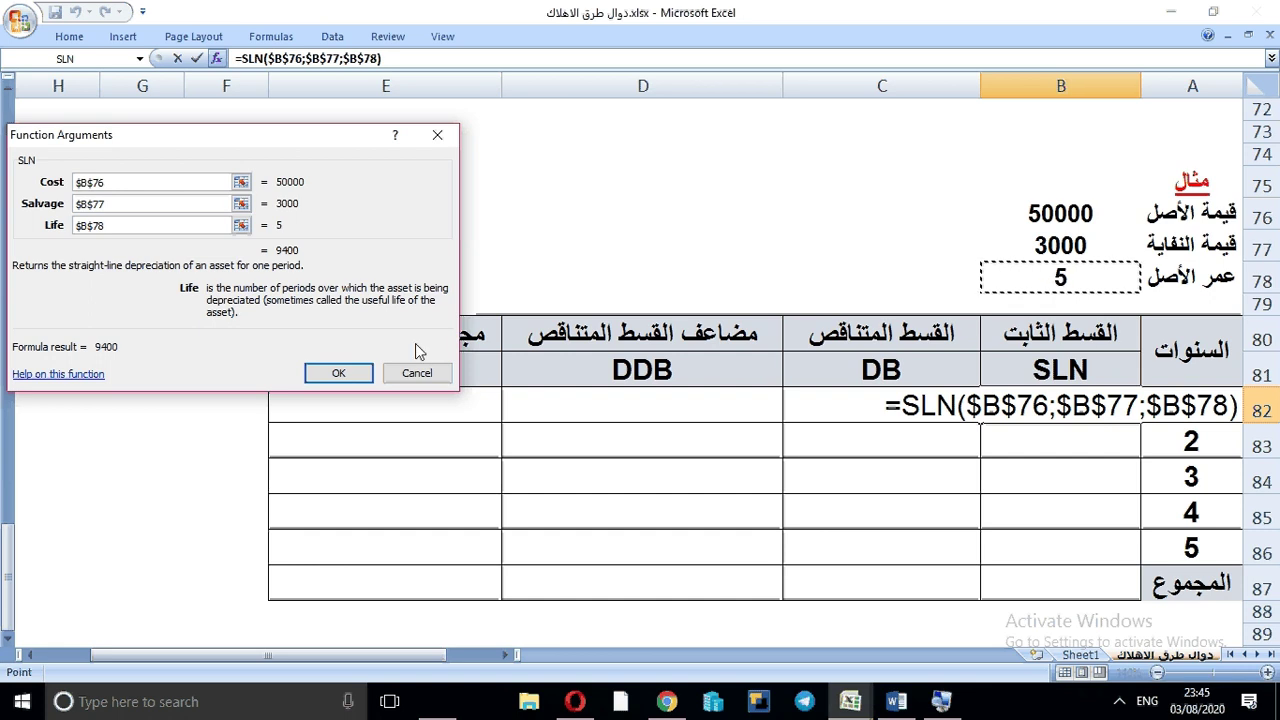
left_click(366, 376)
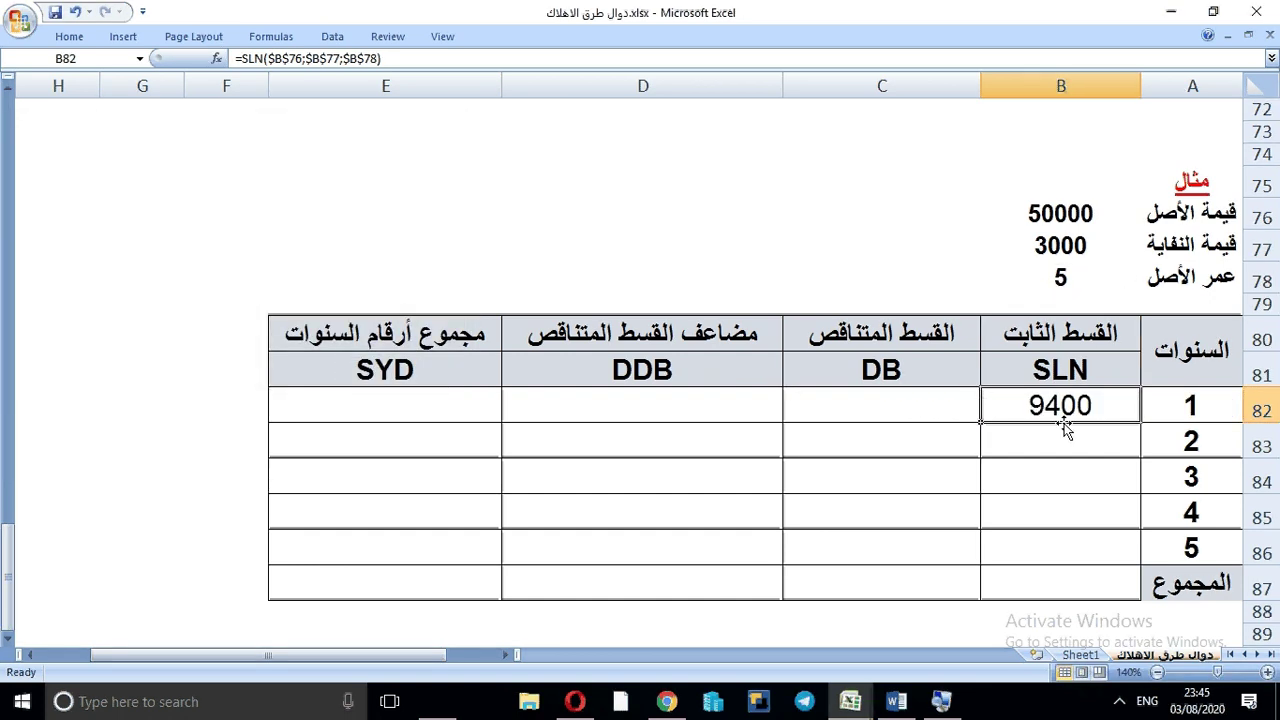
- Fill the SLN formula from B82 down the column for years 2 to 5, leaving the total cell B87 empty
double_click(980, 422)
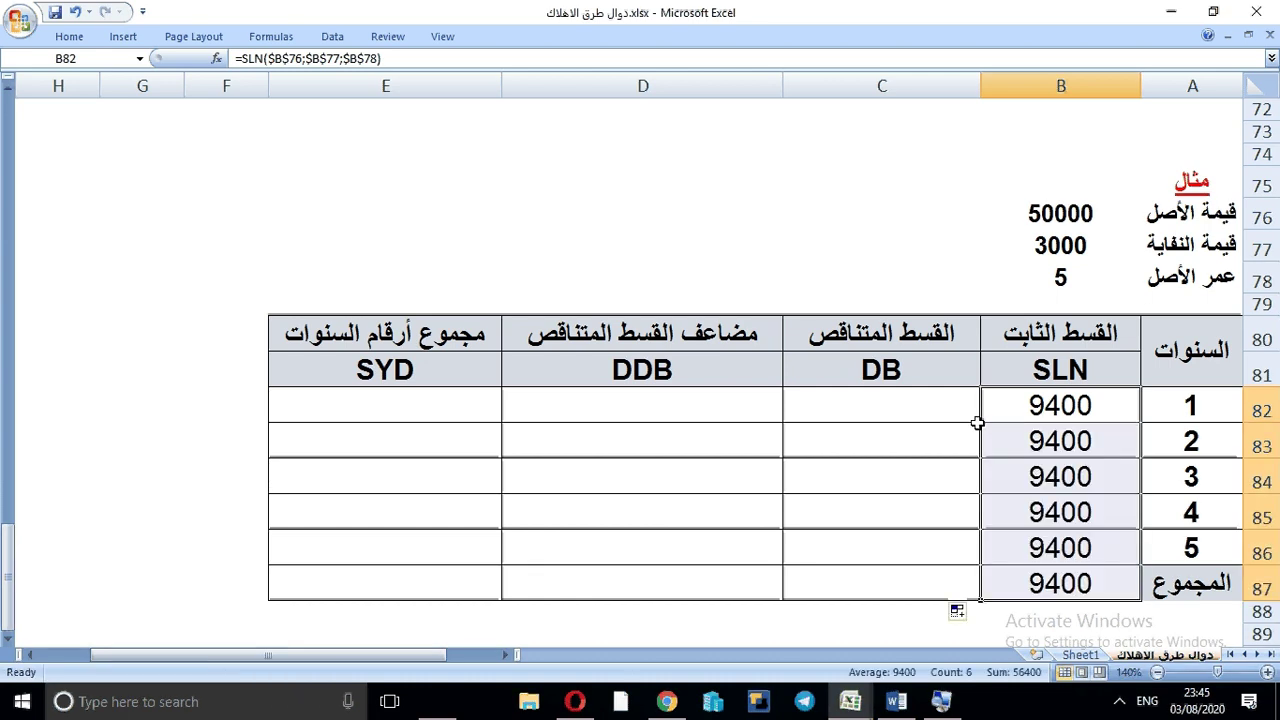
left_click(1086, 582)
key("Delete")
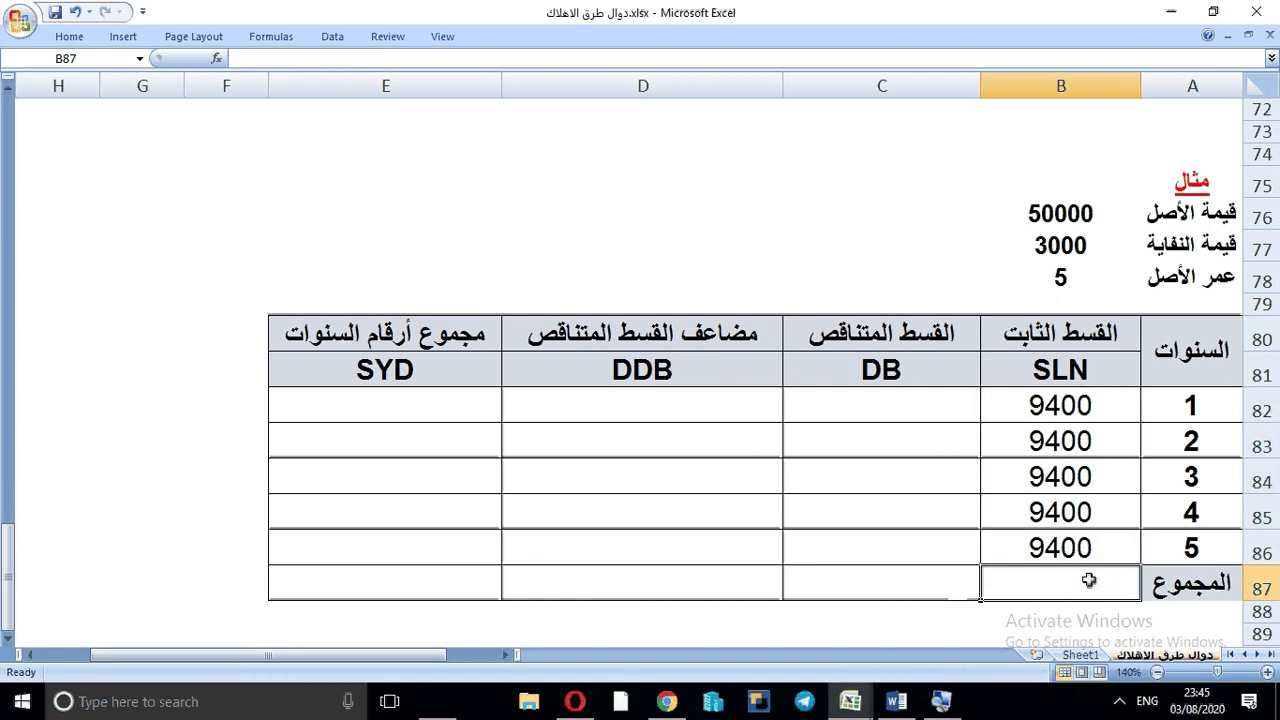
- Total the five straight-line depreciation amounts in B87 with =SUM(B82:B86)
left_click(1083, 548)
key("Down")
key("alt+equal")
type("\\")
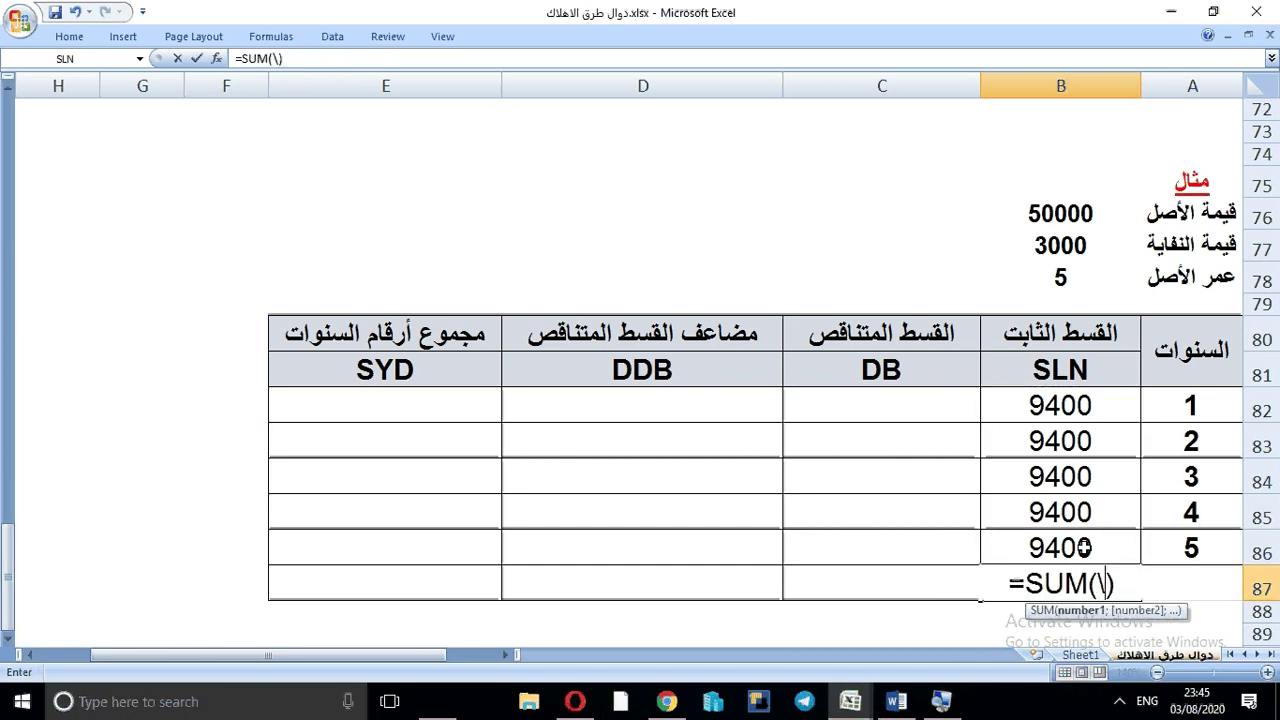
key("BackSpace")
key("Return")
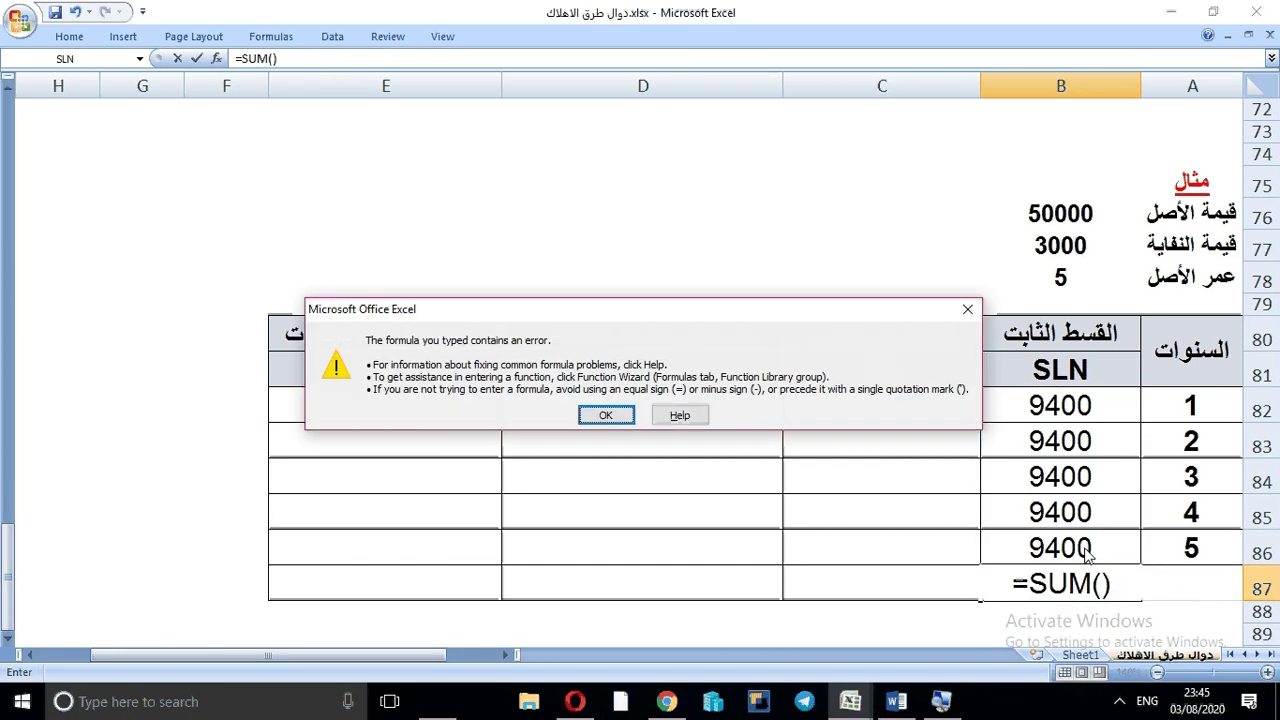
left_click(968, 310)
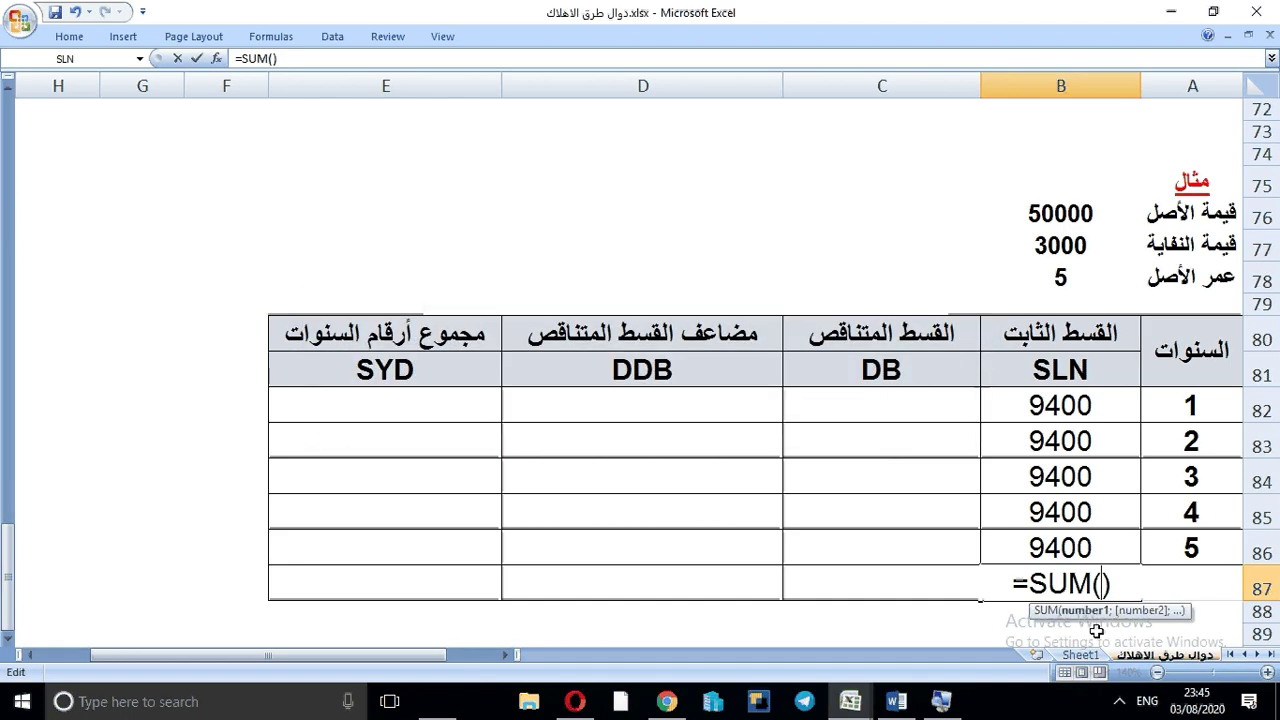
left_click_drag(1066, 405, 1067, 537)
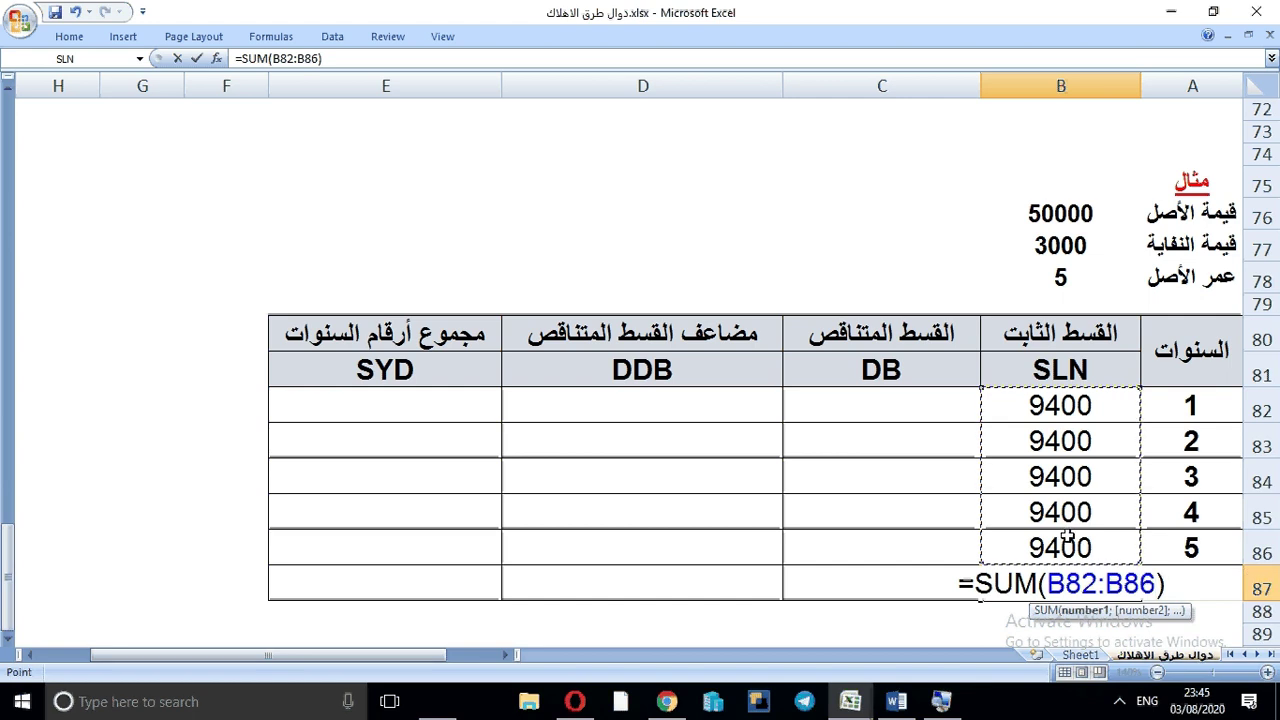
key("Return")
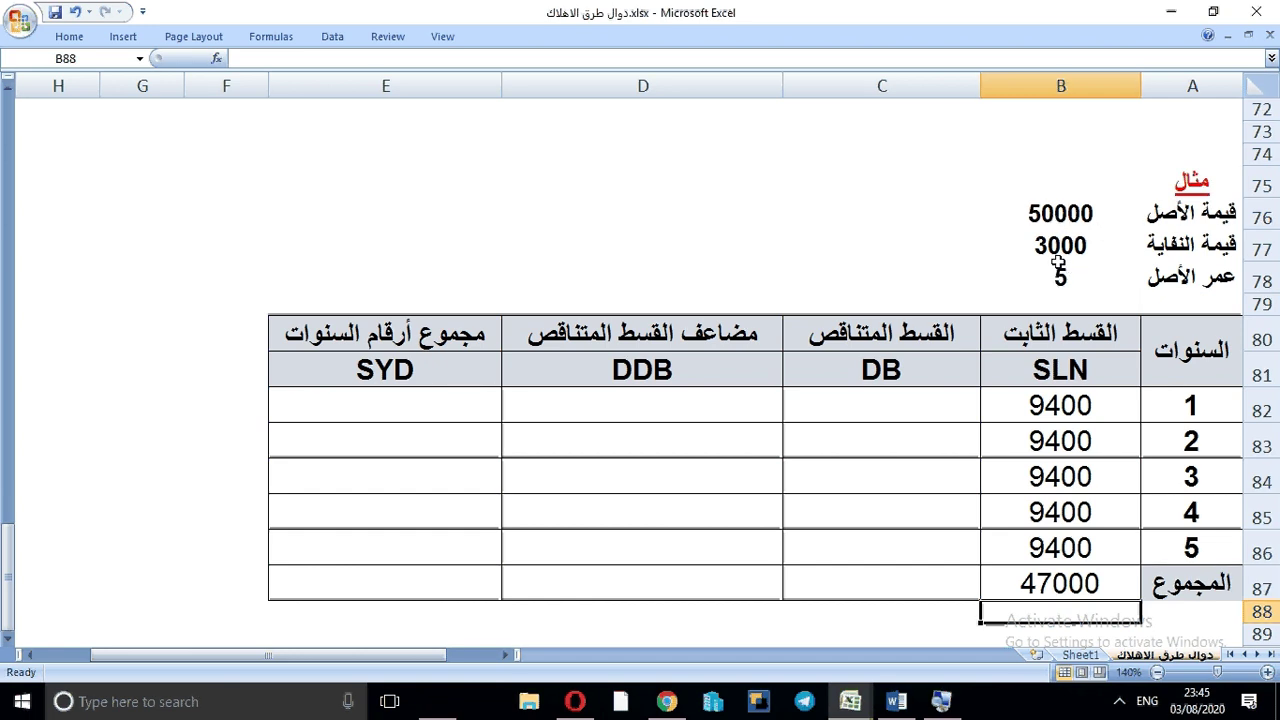
left_click(1043, 588)
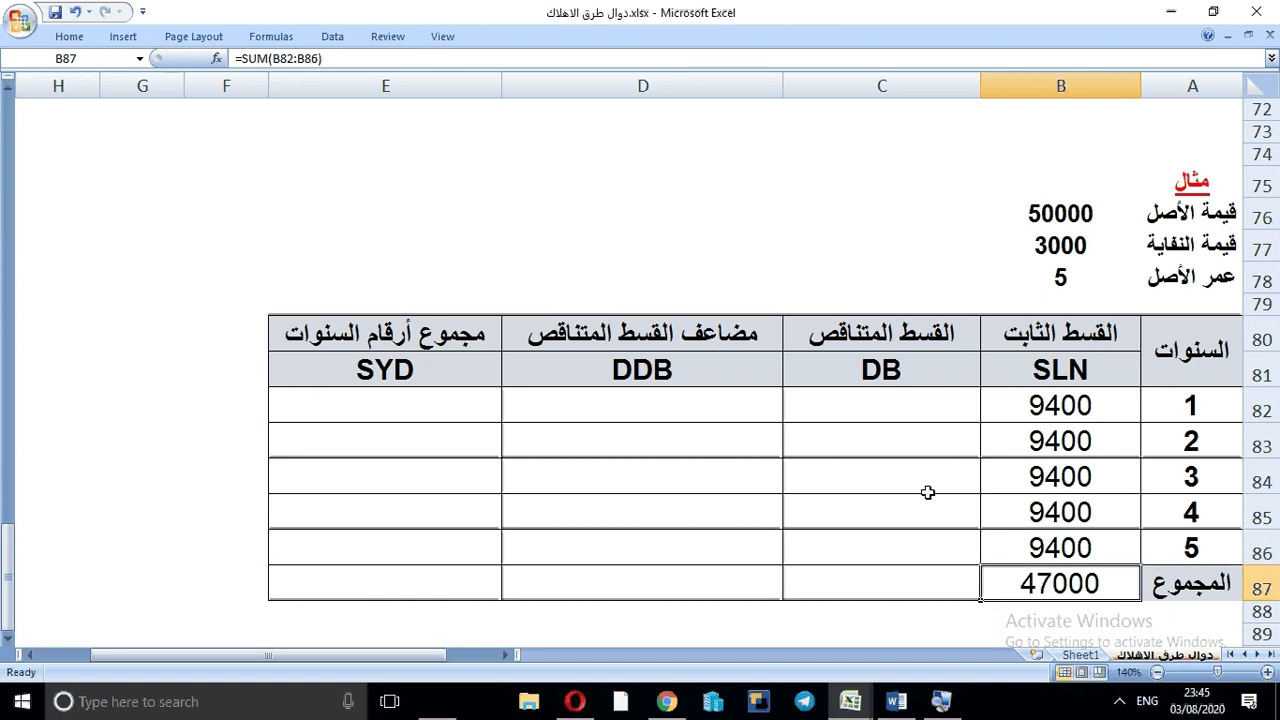
- Insert the DB function in C82 for year 1, with $B$76 as cost and $B$77 as salvage
left_click(884, 399)
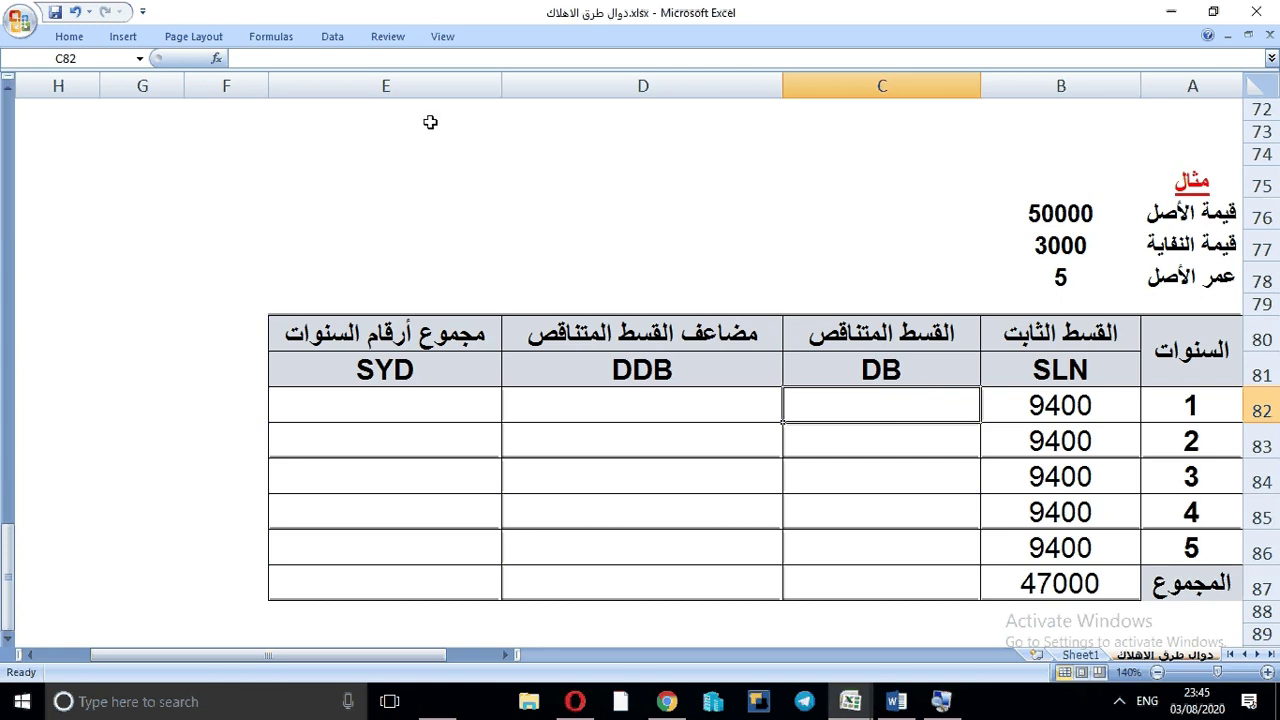
left_click(218, 59)
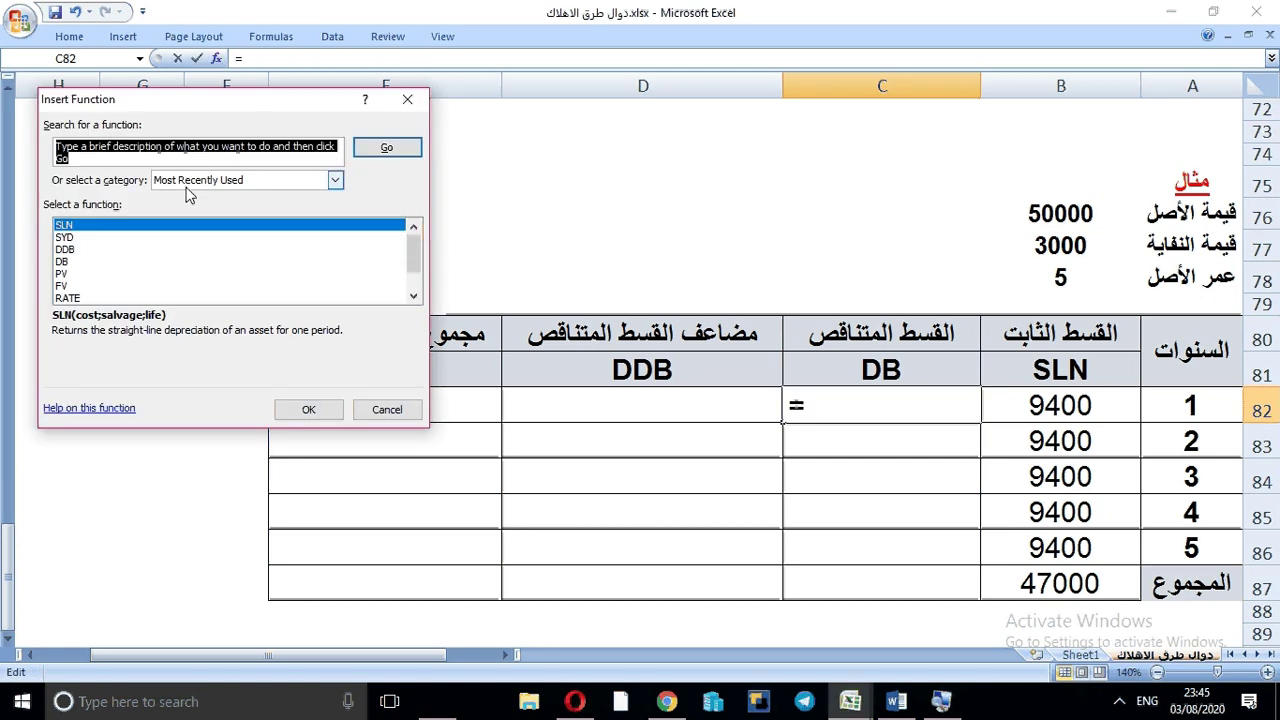
left_click(70, 262)
left_click(308, 410)
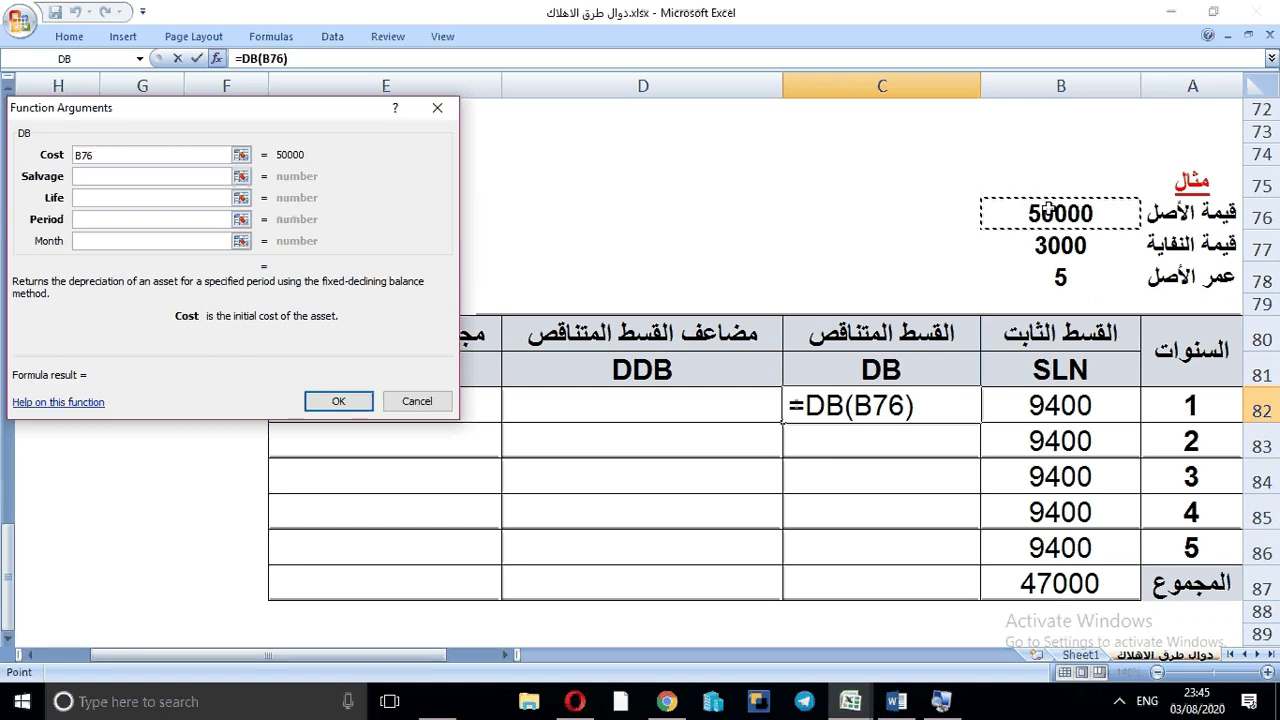
key("F4")
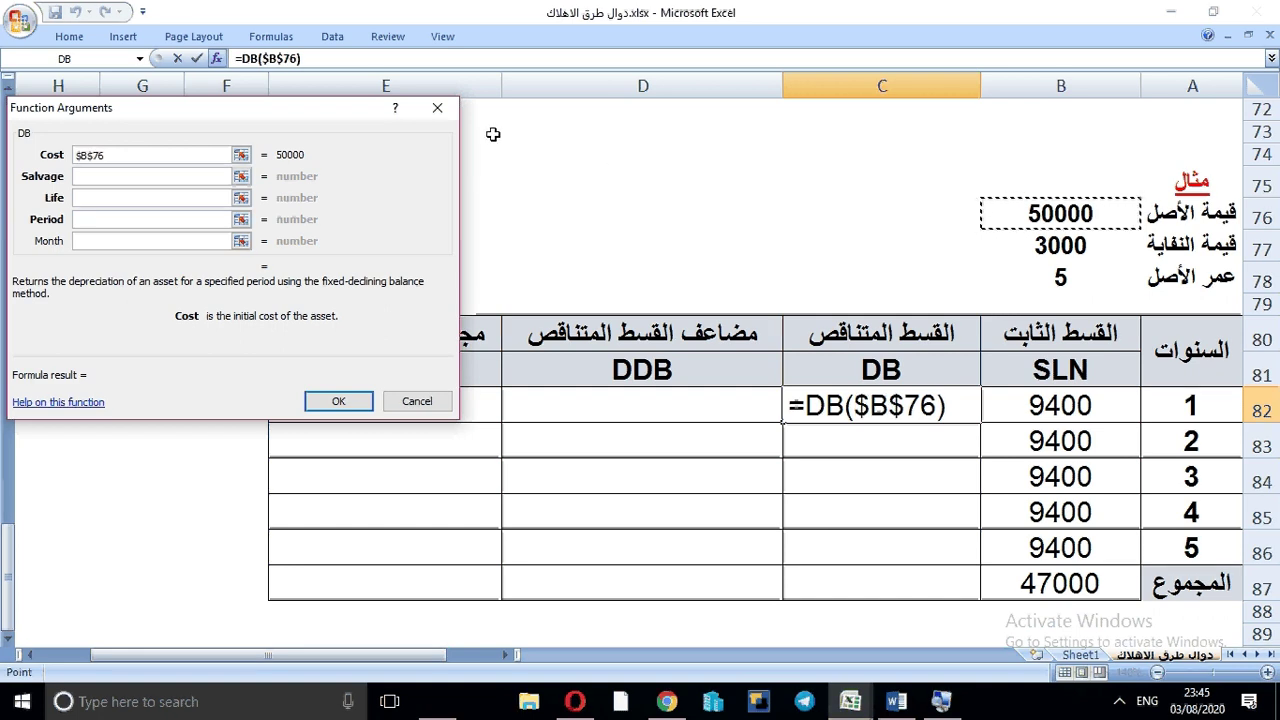
left_click(204, 176)
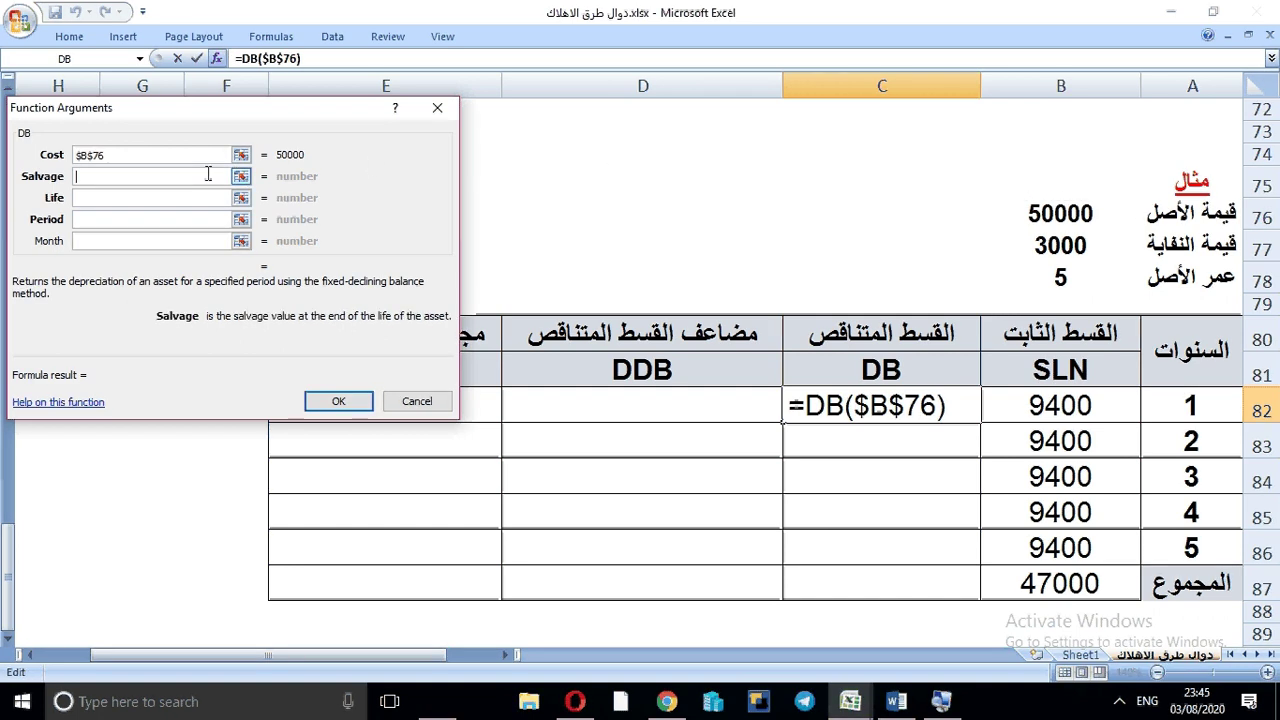
left_click(1044, 247)
key("F4")
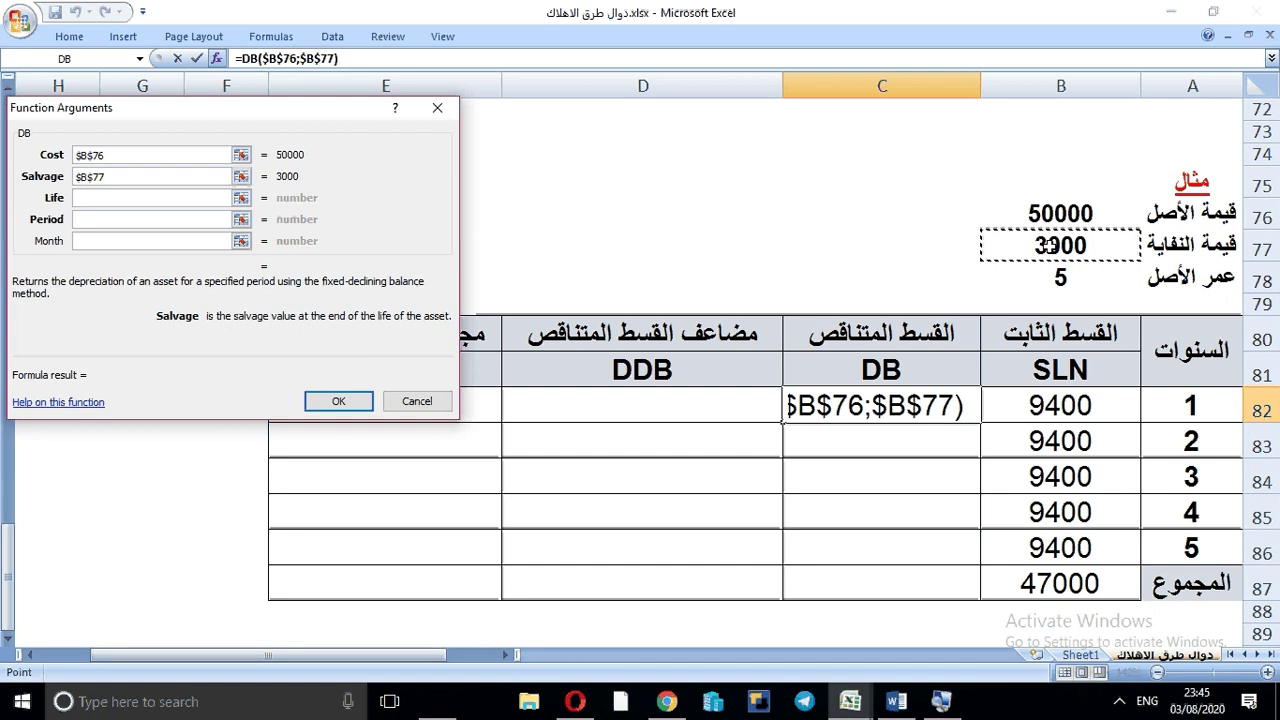
- Complete the DB formula in C82 with $B$78 as life and the relative reference A82 as period
left_click(230, 197)
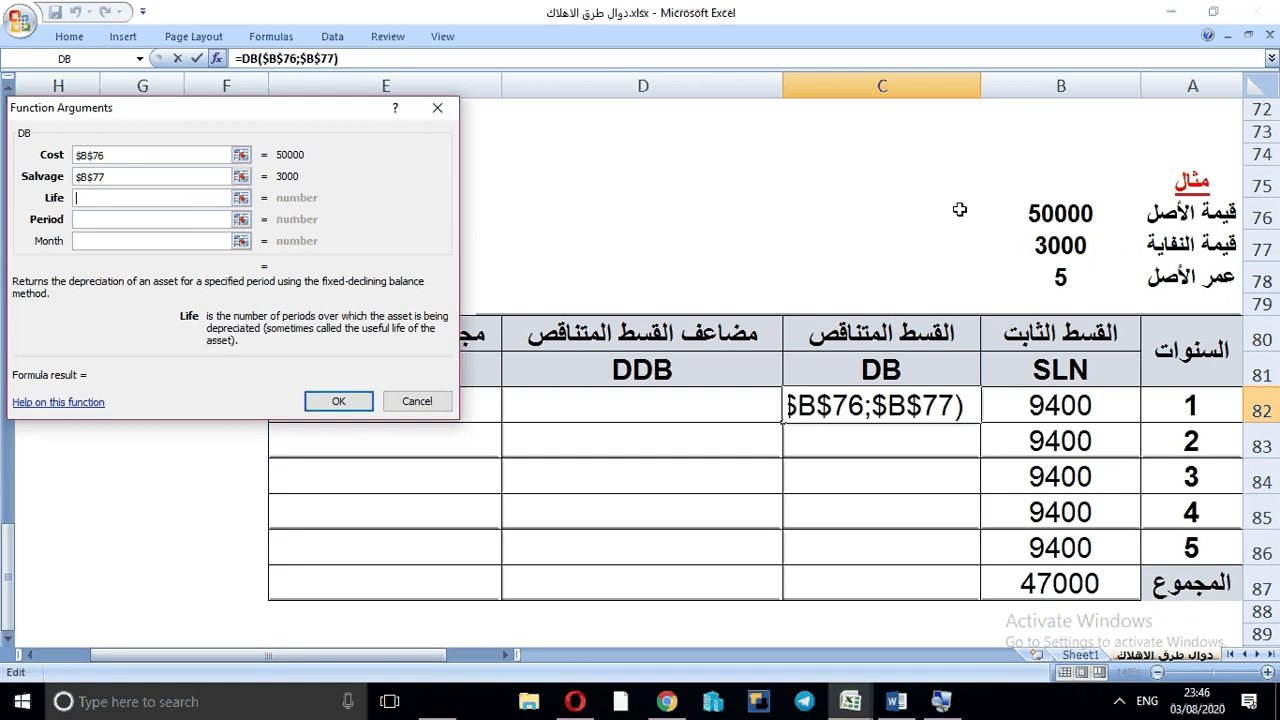
left_click(1058, 275)
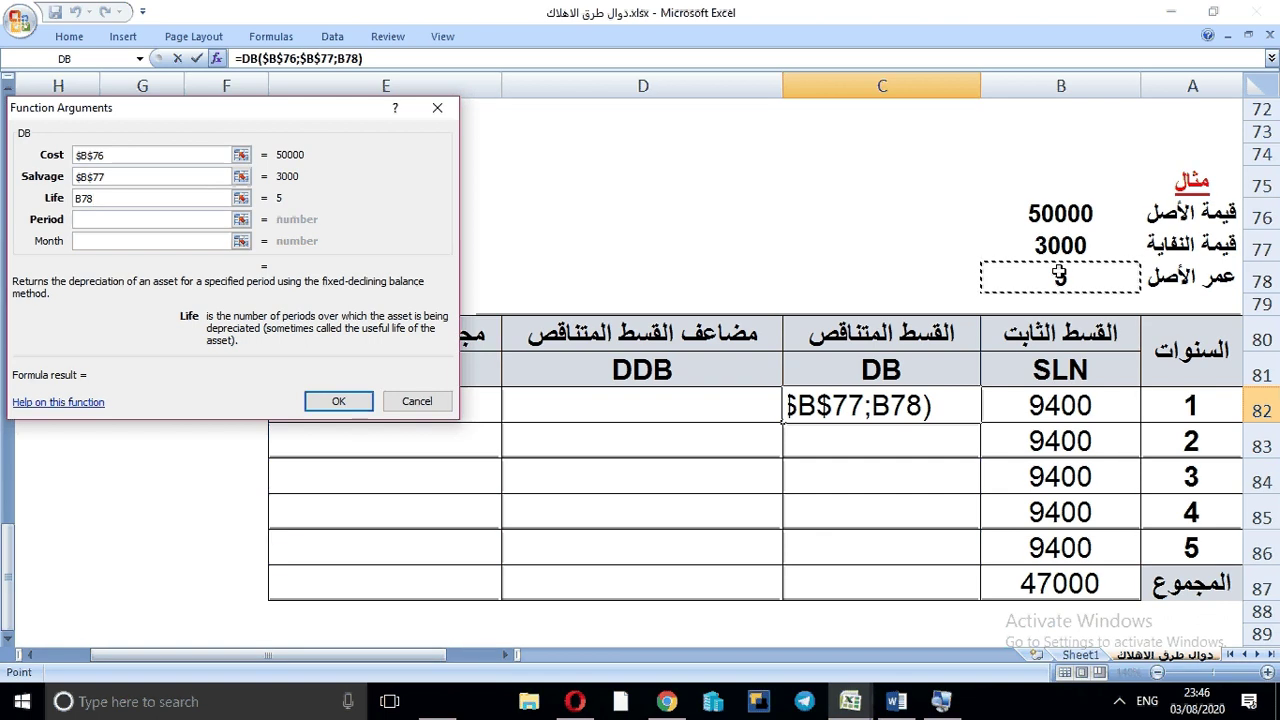
key("F4")
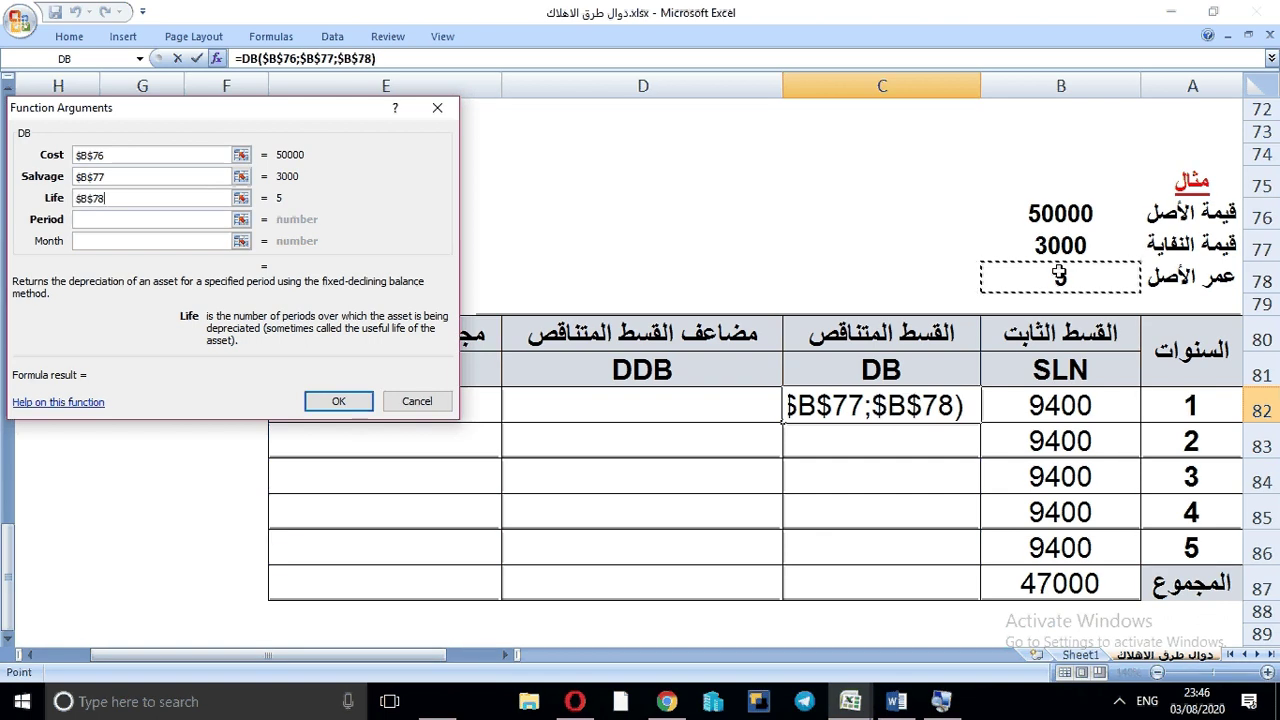
left_click(200, 226)
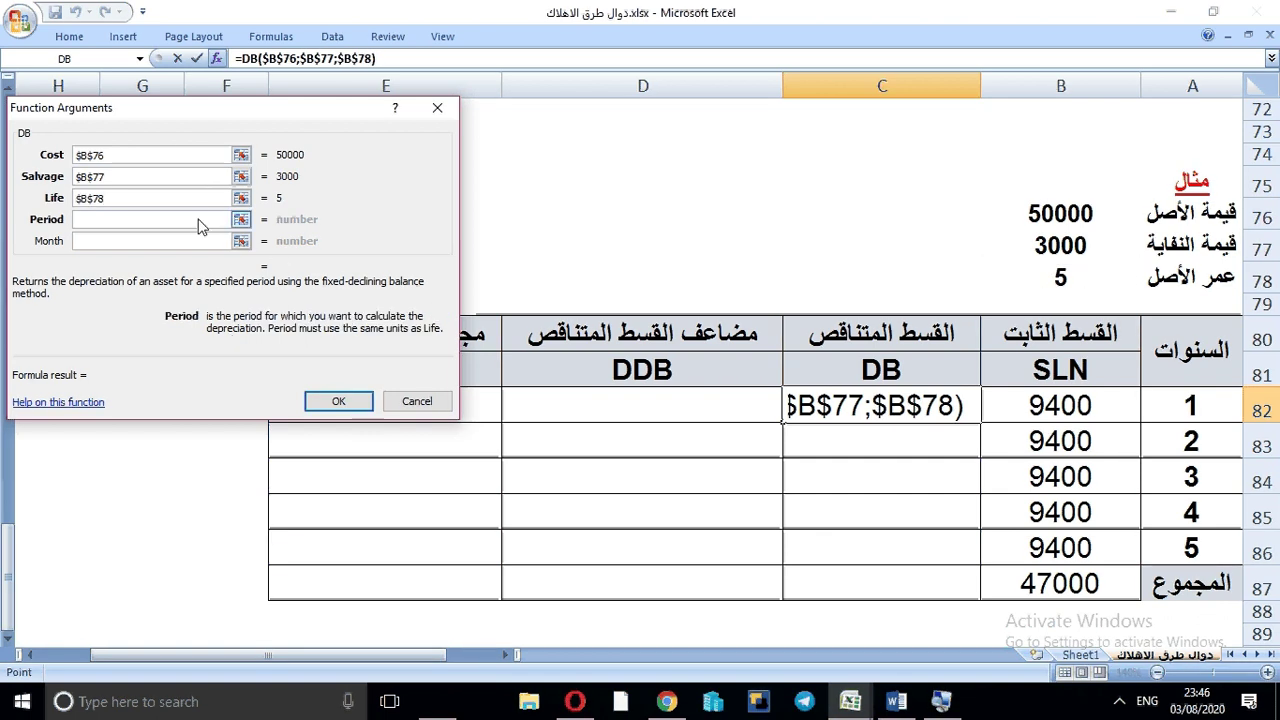
left_click(1159, 407)
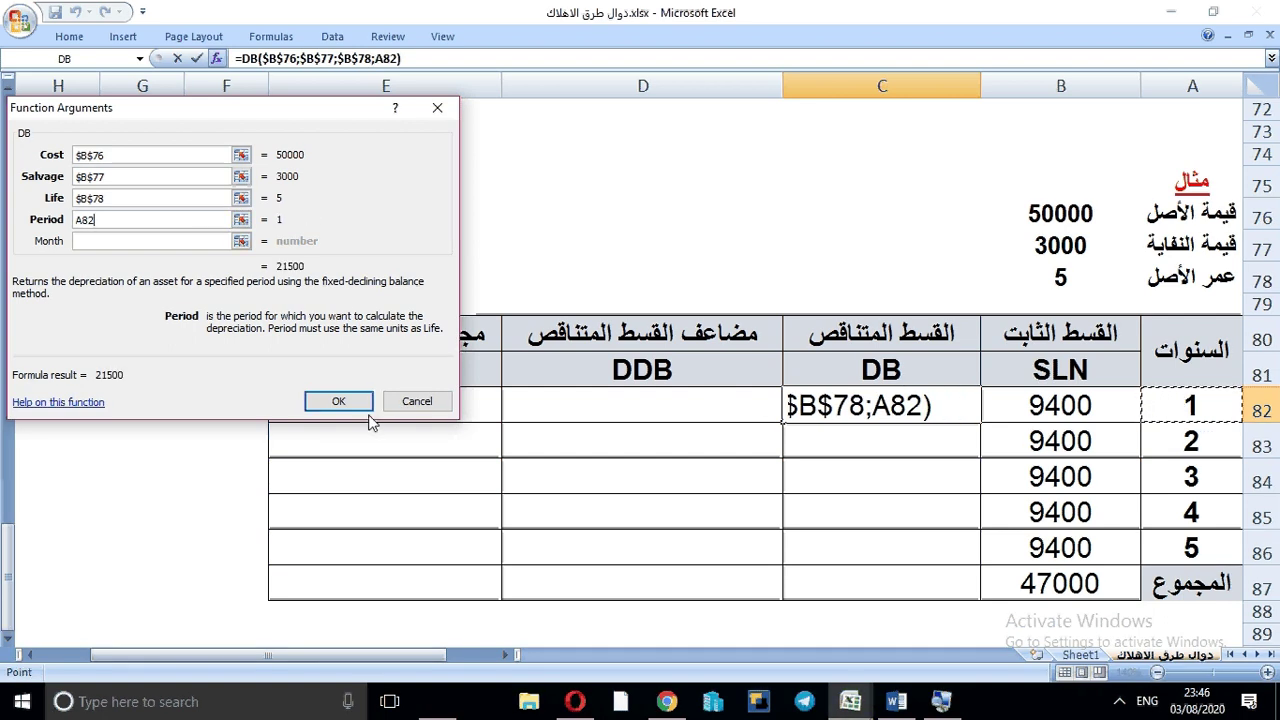
left_click(338, 401)
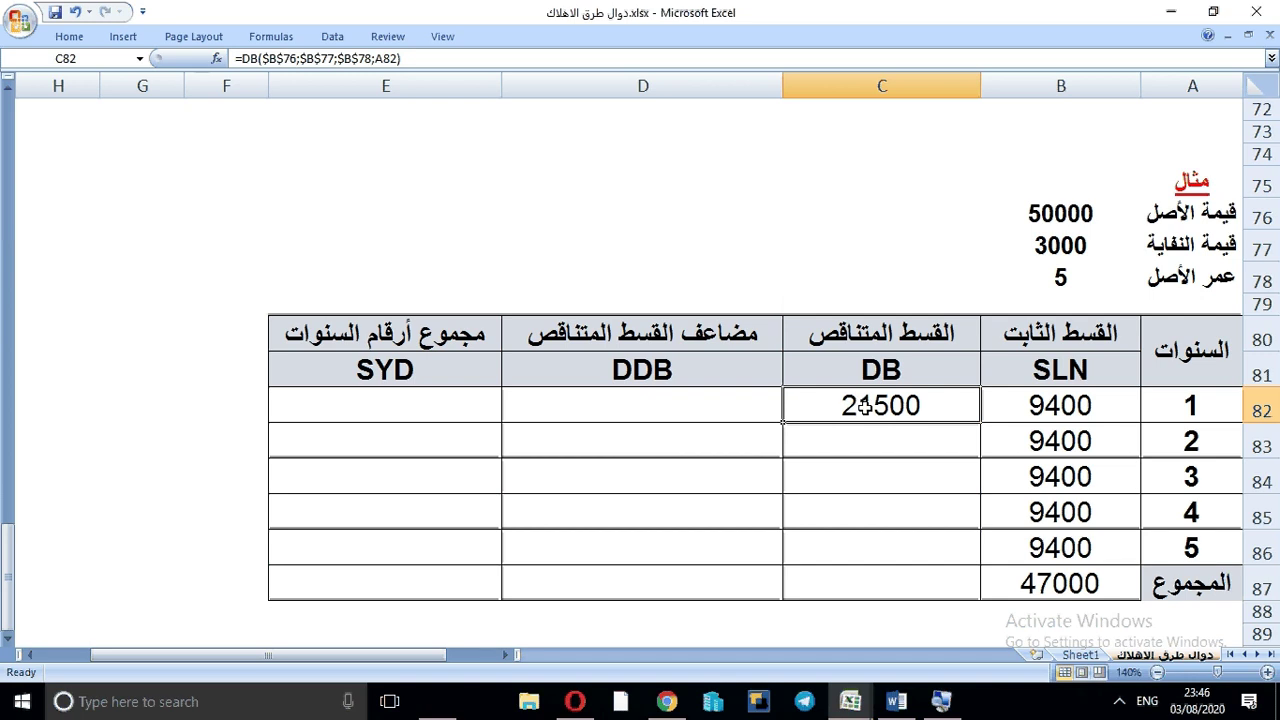
- Fill the DB formula from C82 down the column for years 2 to 5, leaving the total cell C87 empty
double_click(783, 423)
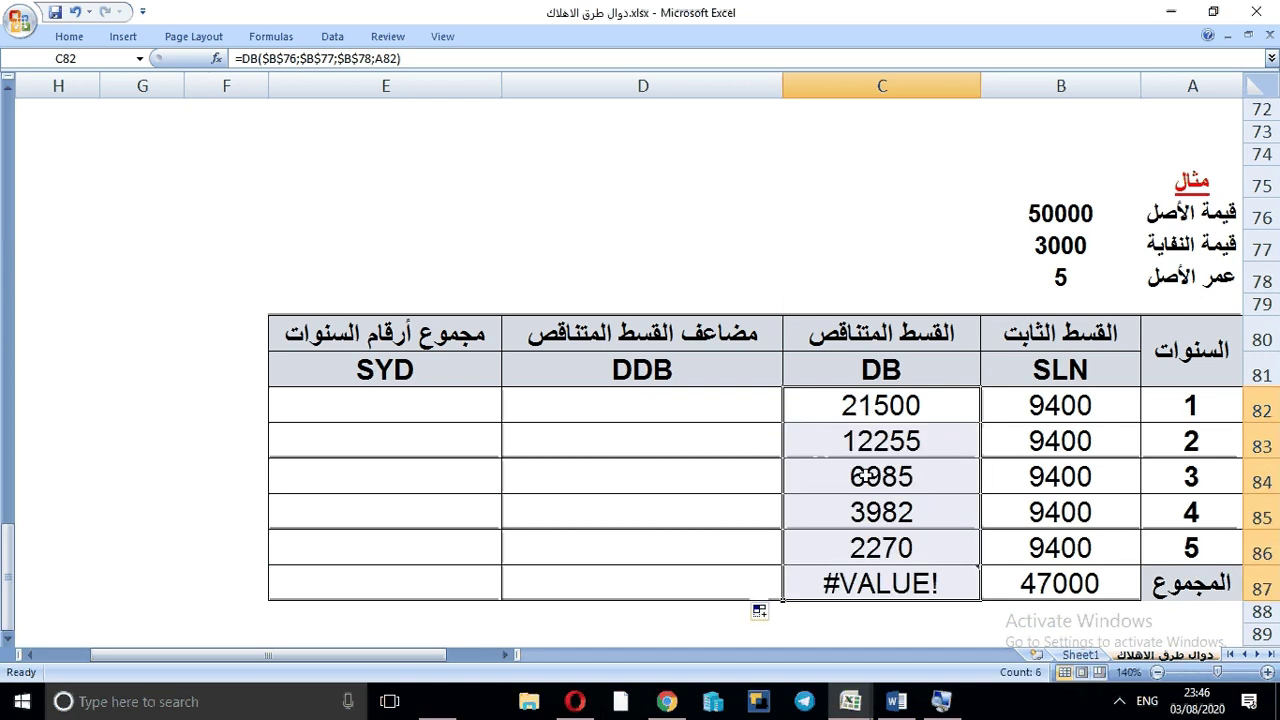
double_click(878, 580)
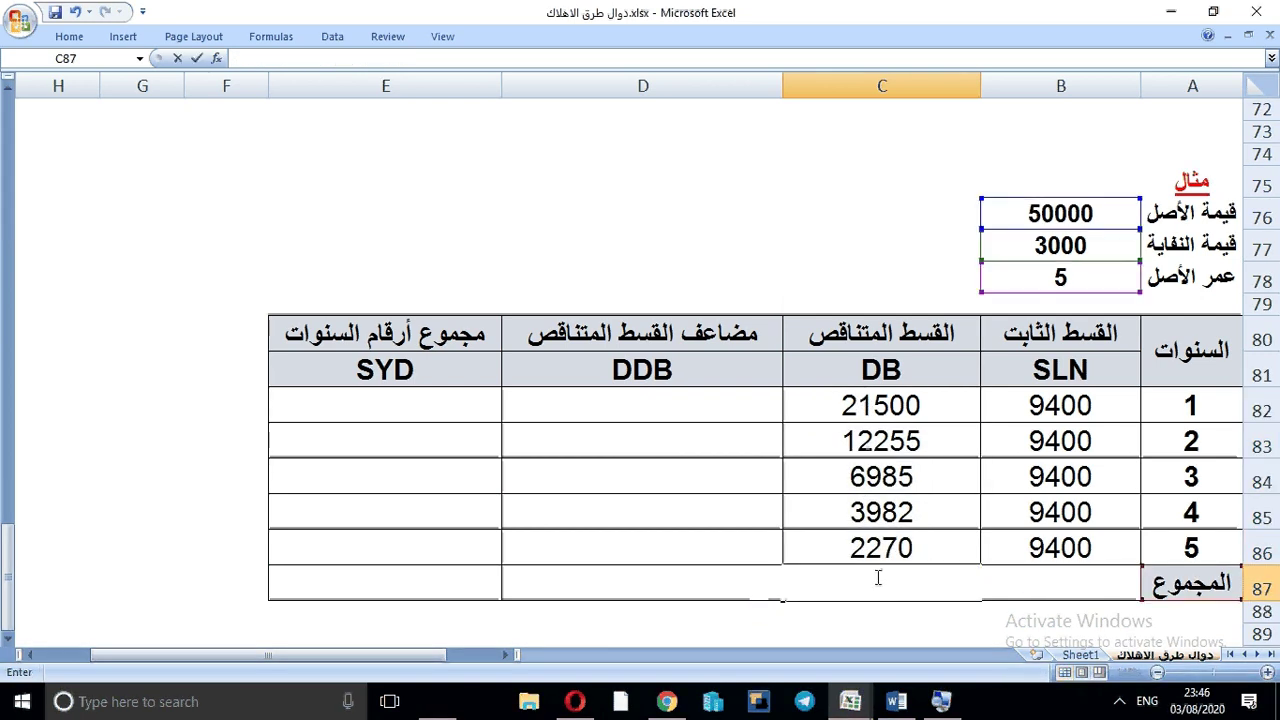
left_click(916, 520)
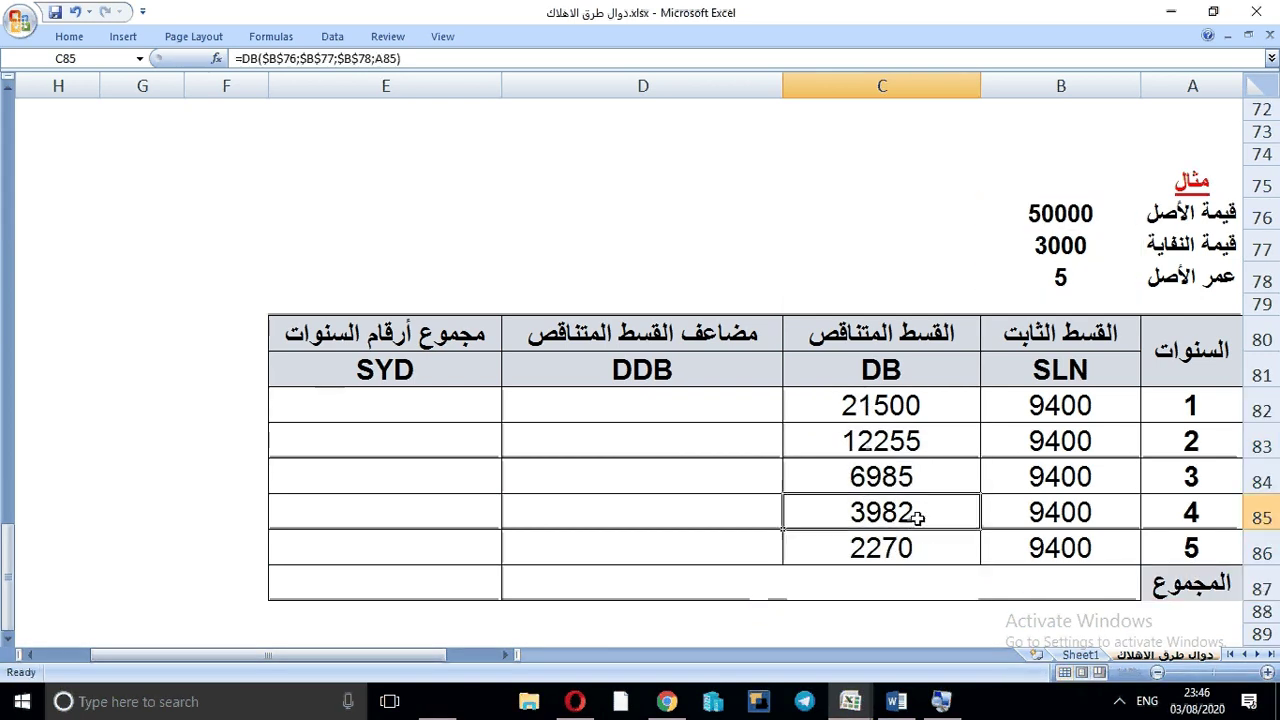
- Insert the DDB function in D82 for year 1, with $B$76 as cost and $B$77 as salvage
left_click(697, 400)
left_click(216, 58)
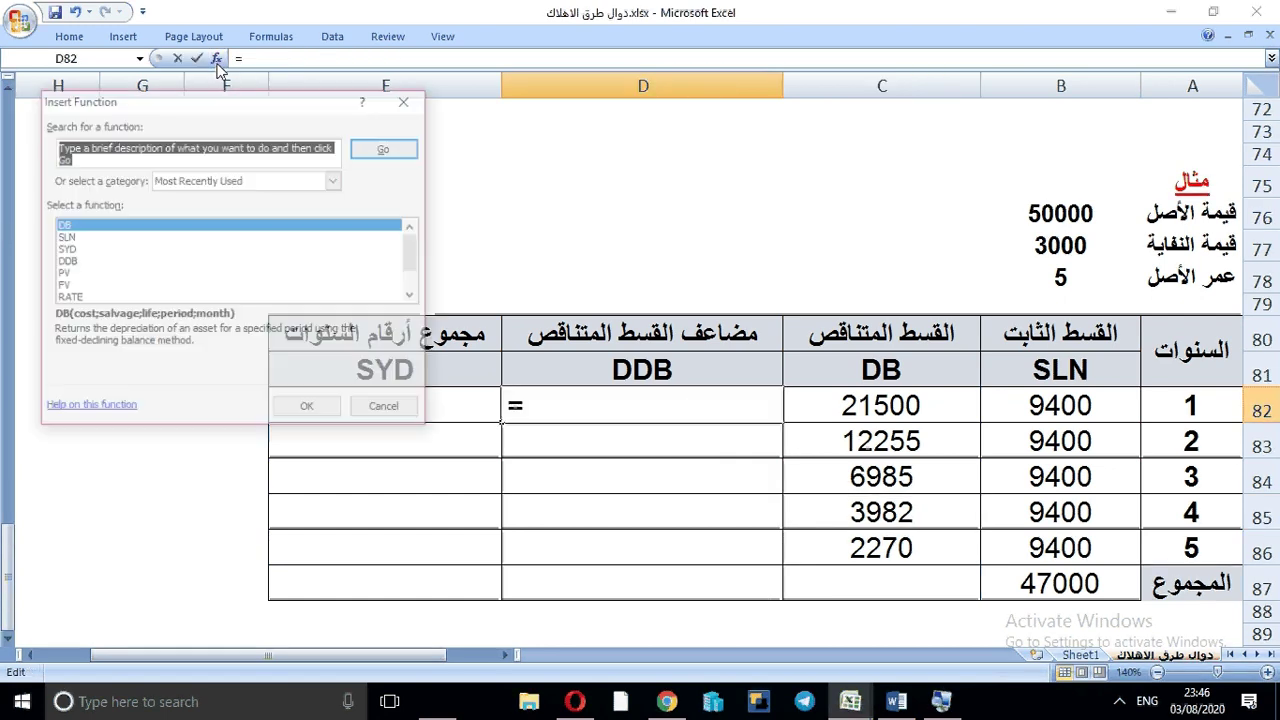
left_click(66, 261)
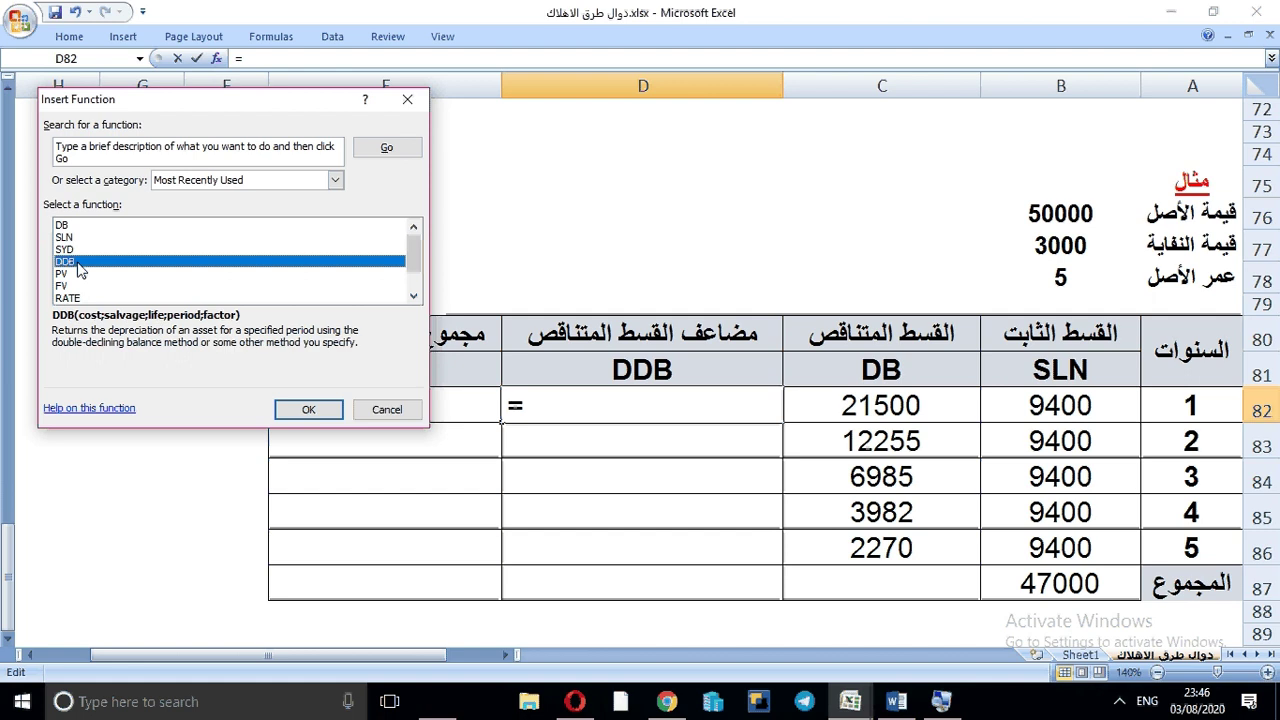
left_click(278, 412)
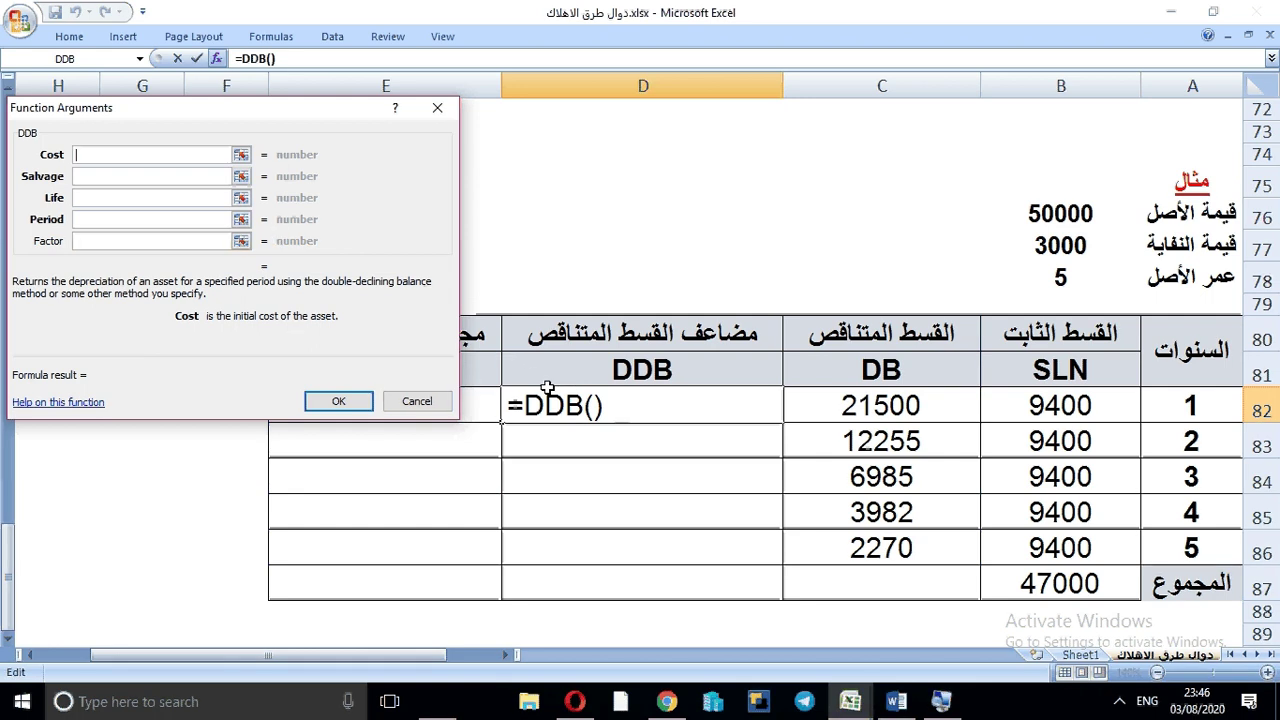
left_click(1078, 224)
key("F4")
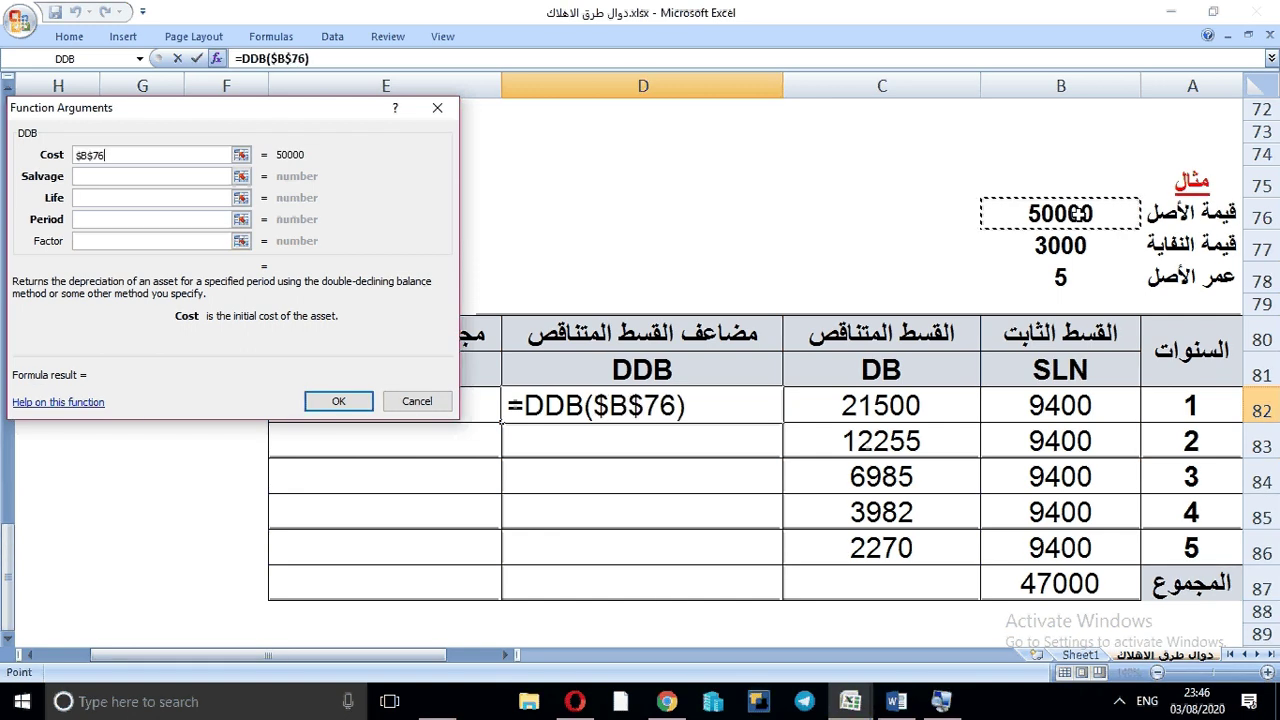
left_click(181, 175)
left_click(1042, 245)
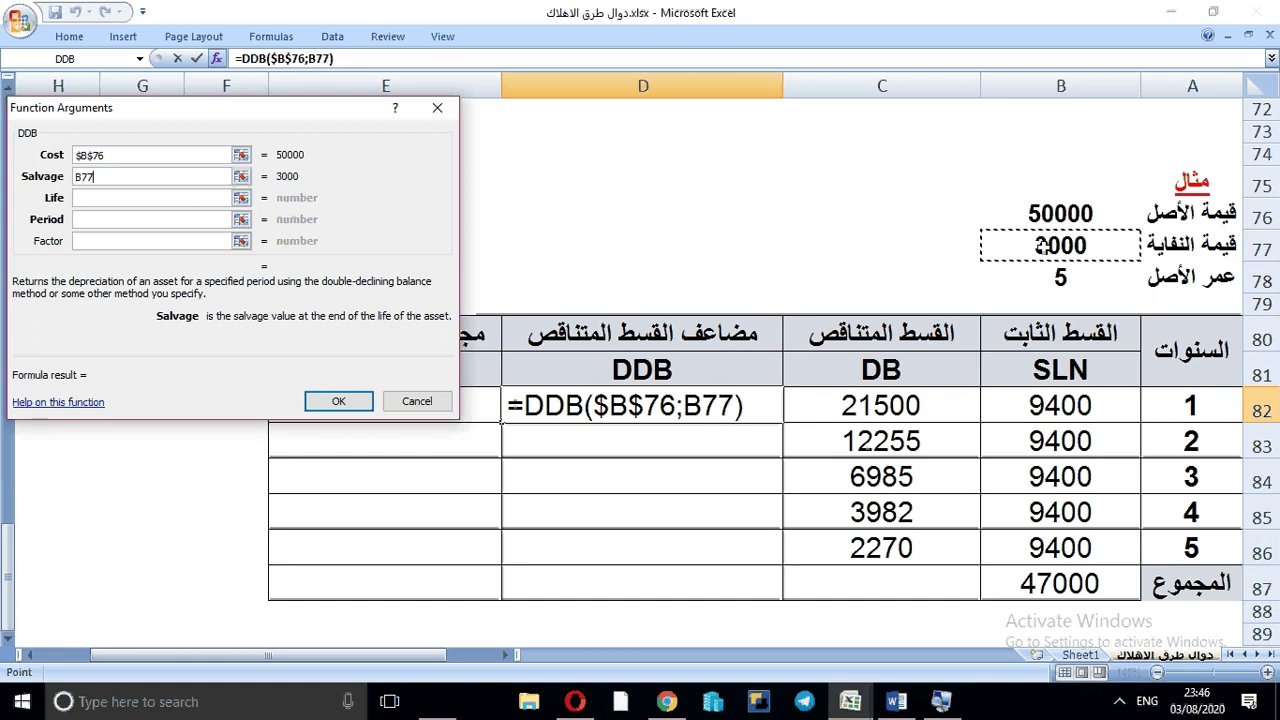
key("F4")
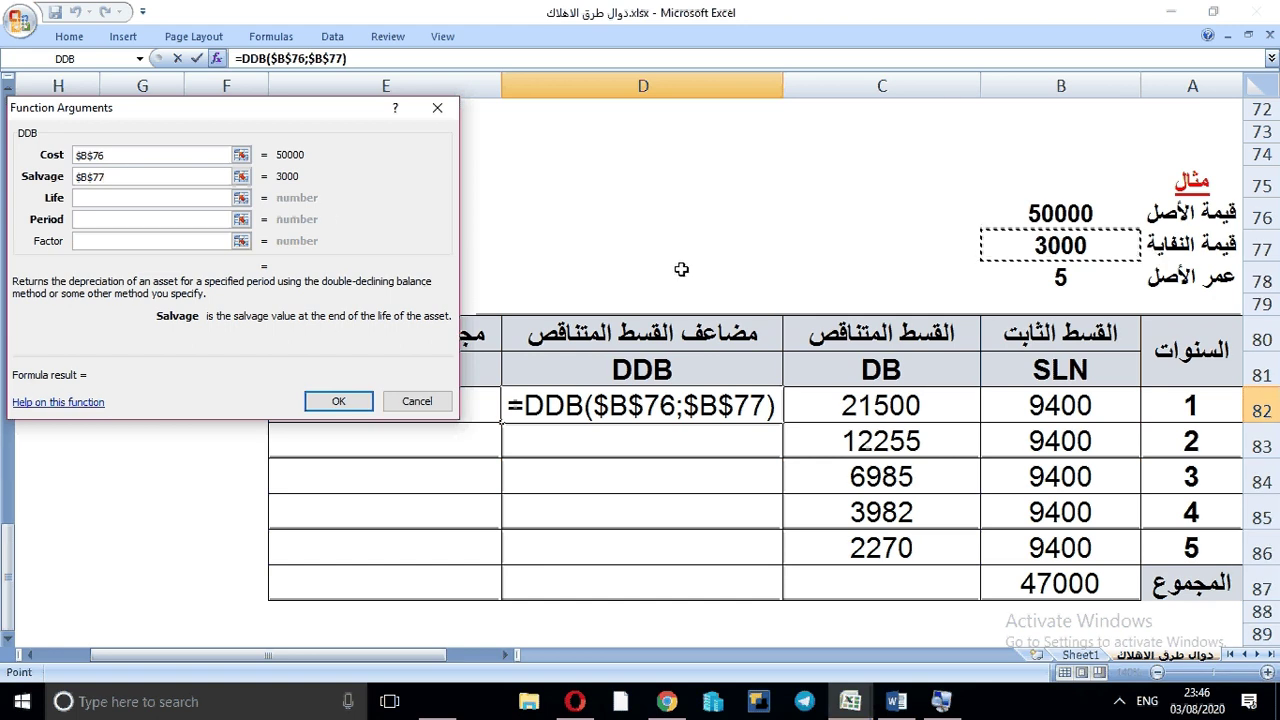
- Complete the DDB formula in D82 with the relative references B78 as life and A82 as period
left_click(218, 197)
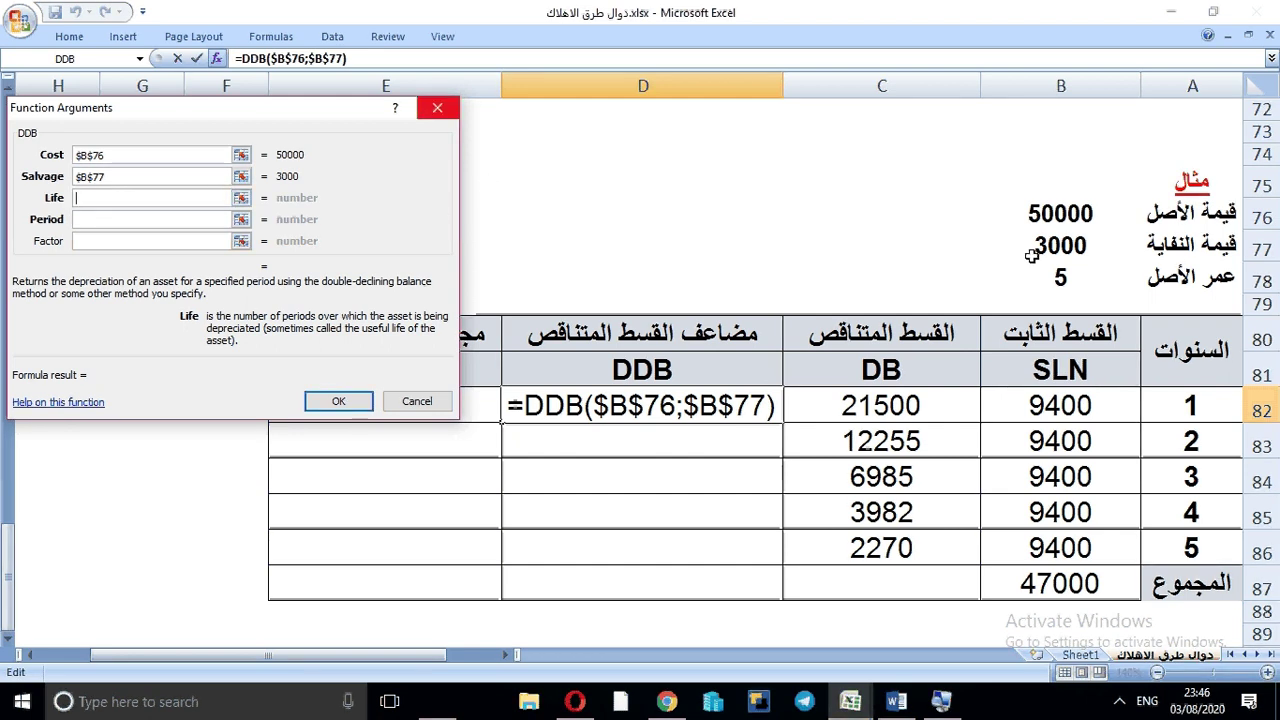
left_click(1059, 274)
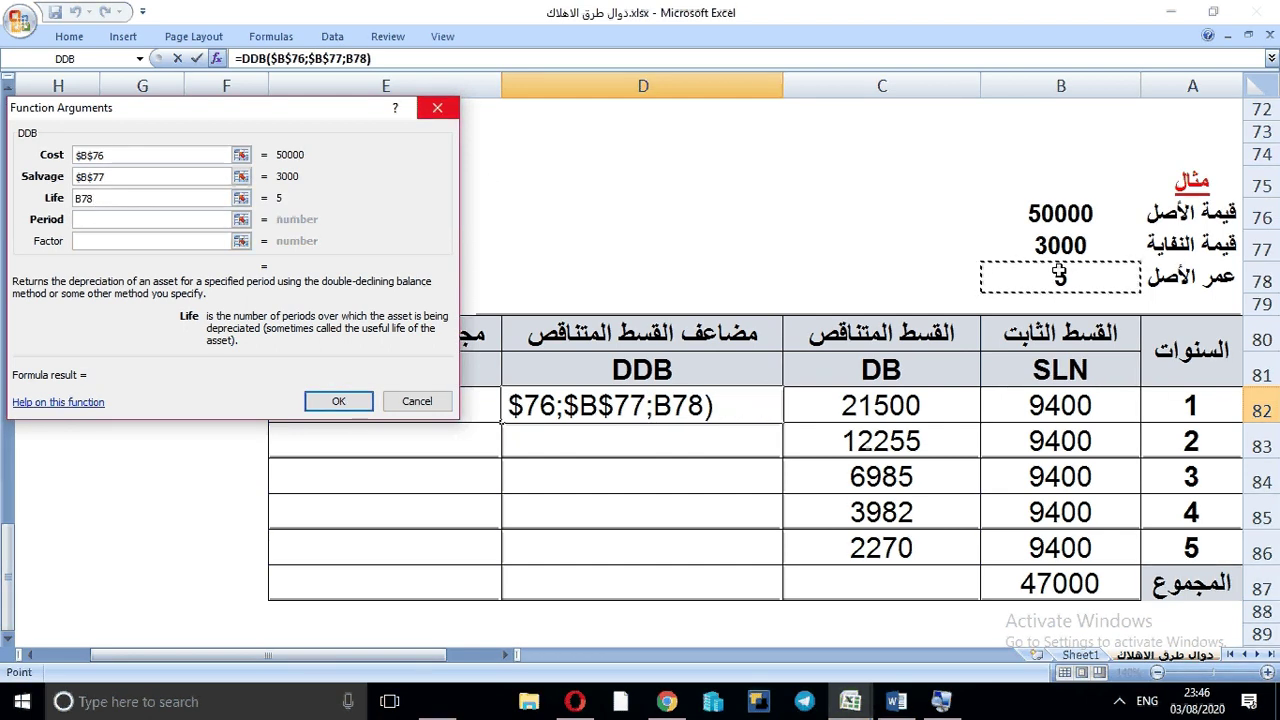
key("super+p")
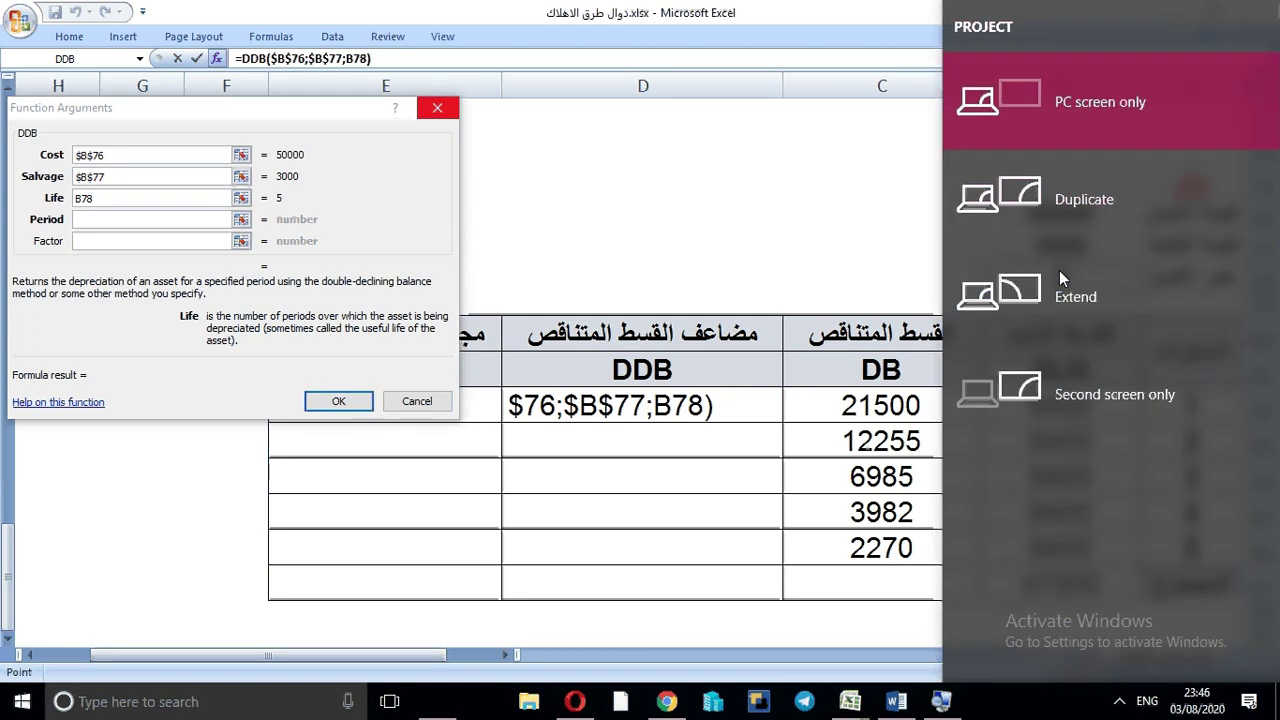
key("Escape")
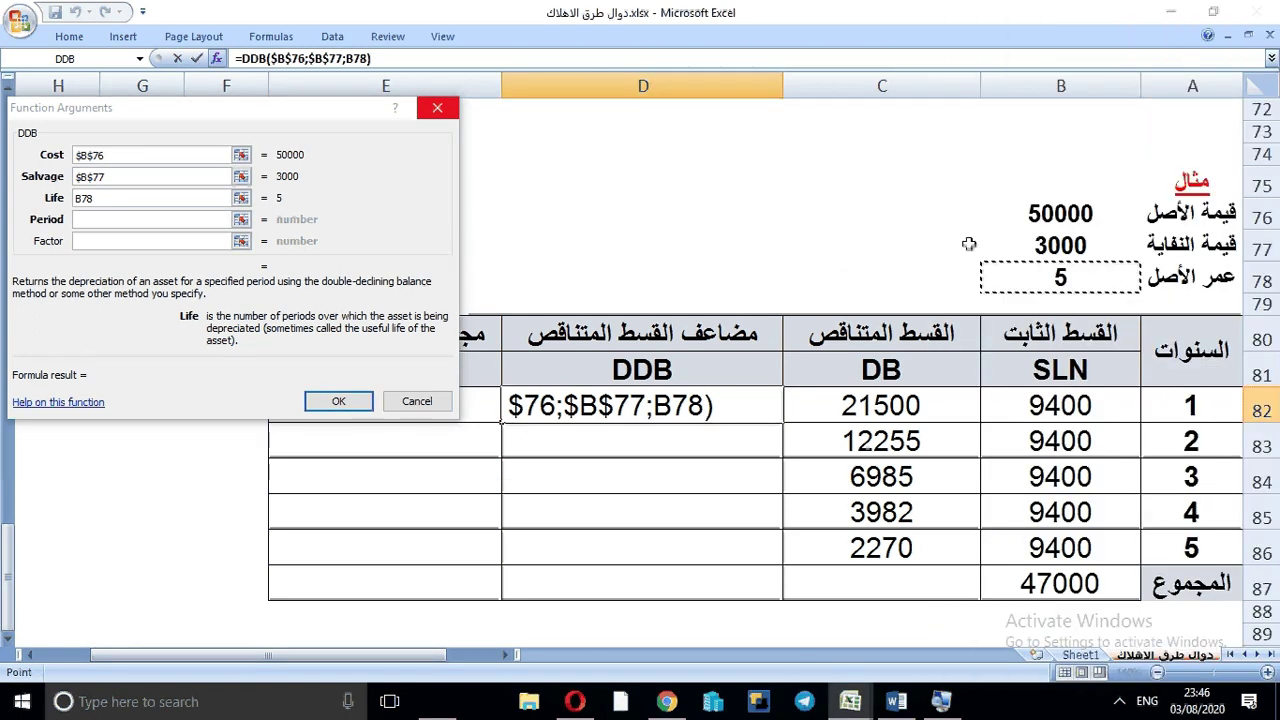
key("Tab")
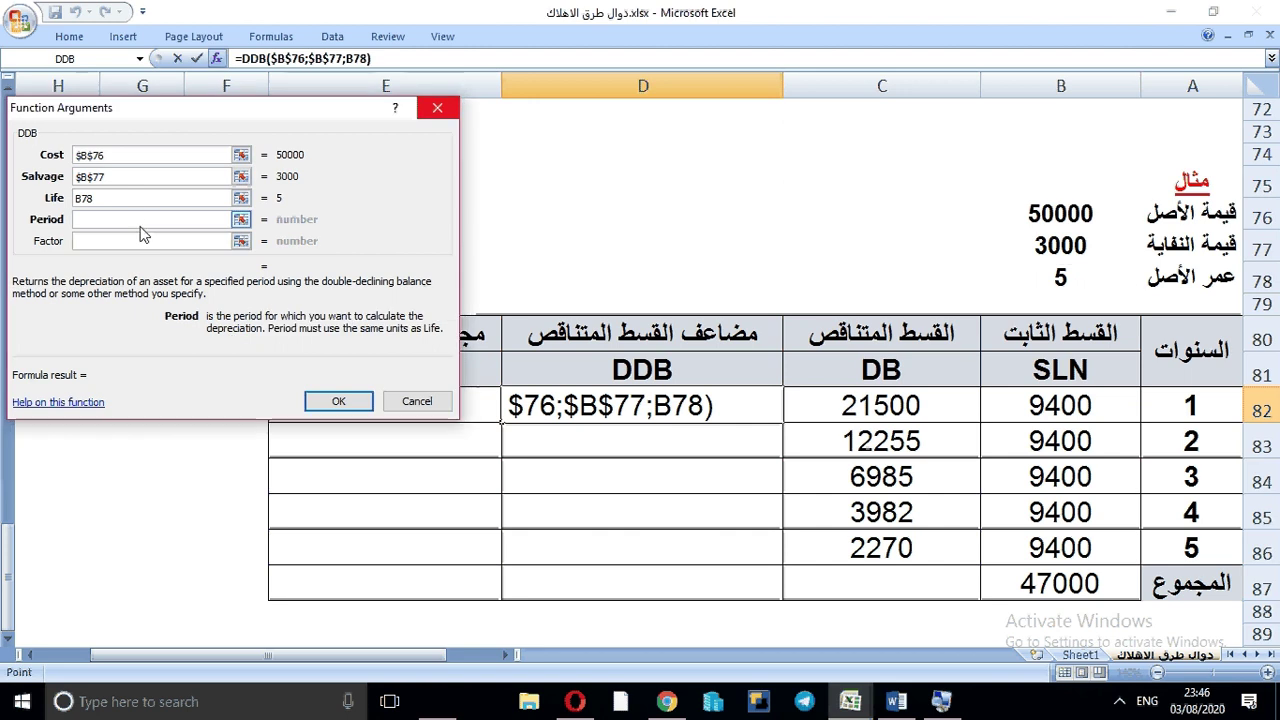
left_click(1200, 406)
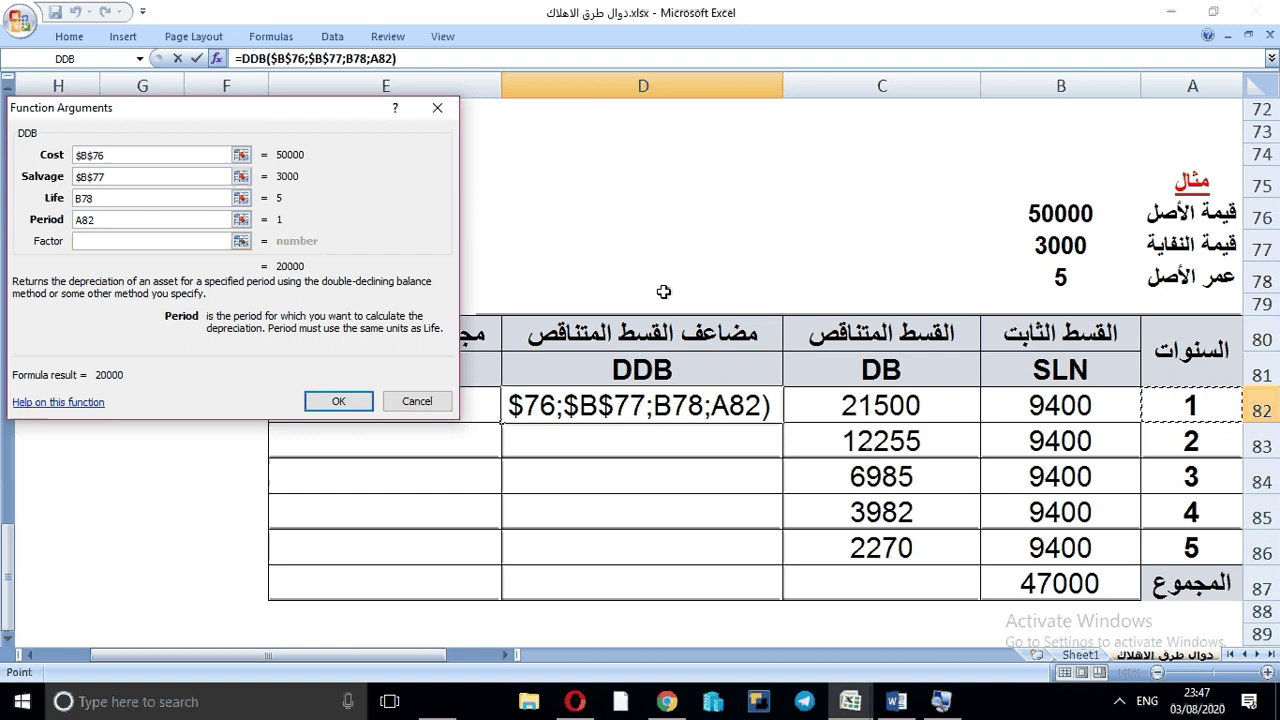
left_click(337, 404)
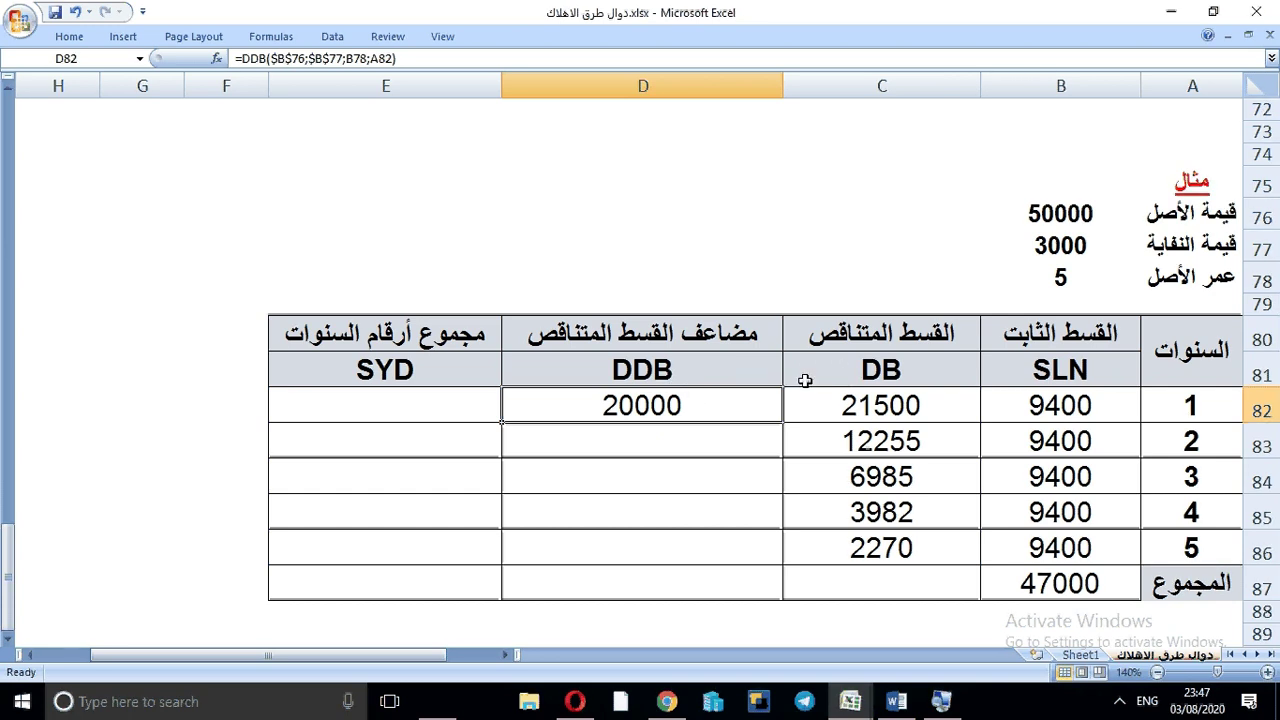
- Fill the DDB formula from D82 down to D86 and check the arguments in D82 and the copy in D83
double_click(503, 424)
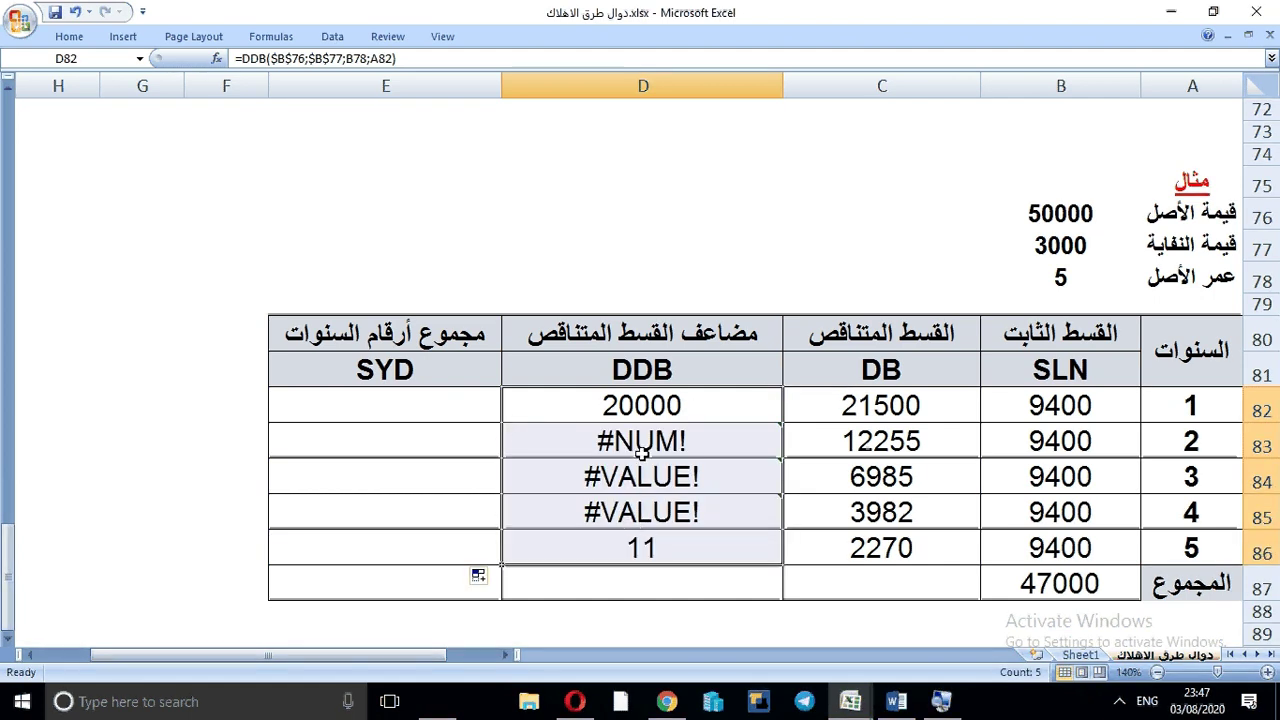
left_click(673, 401)
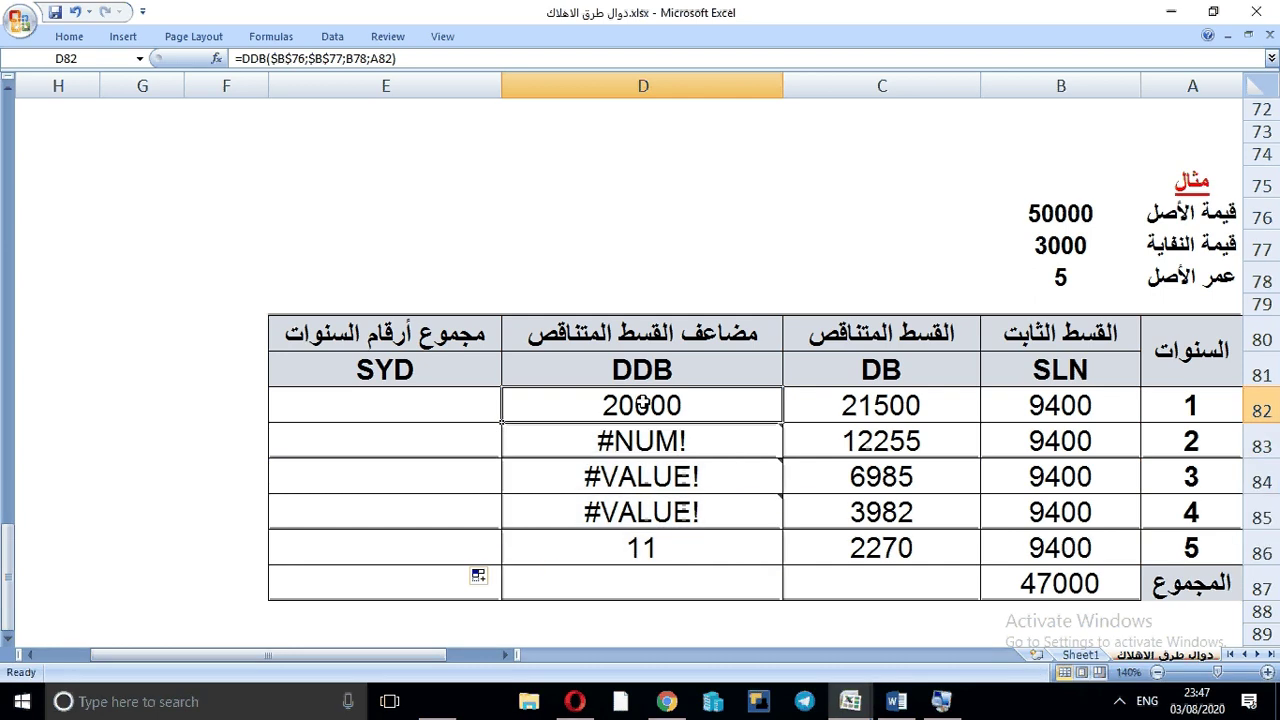
left_click(216, 58)
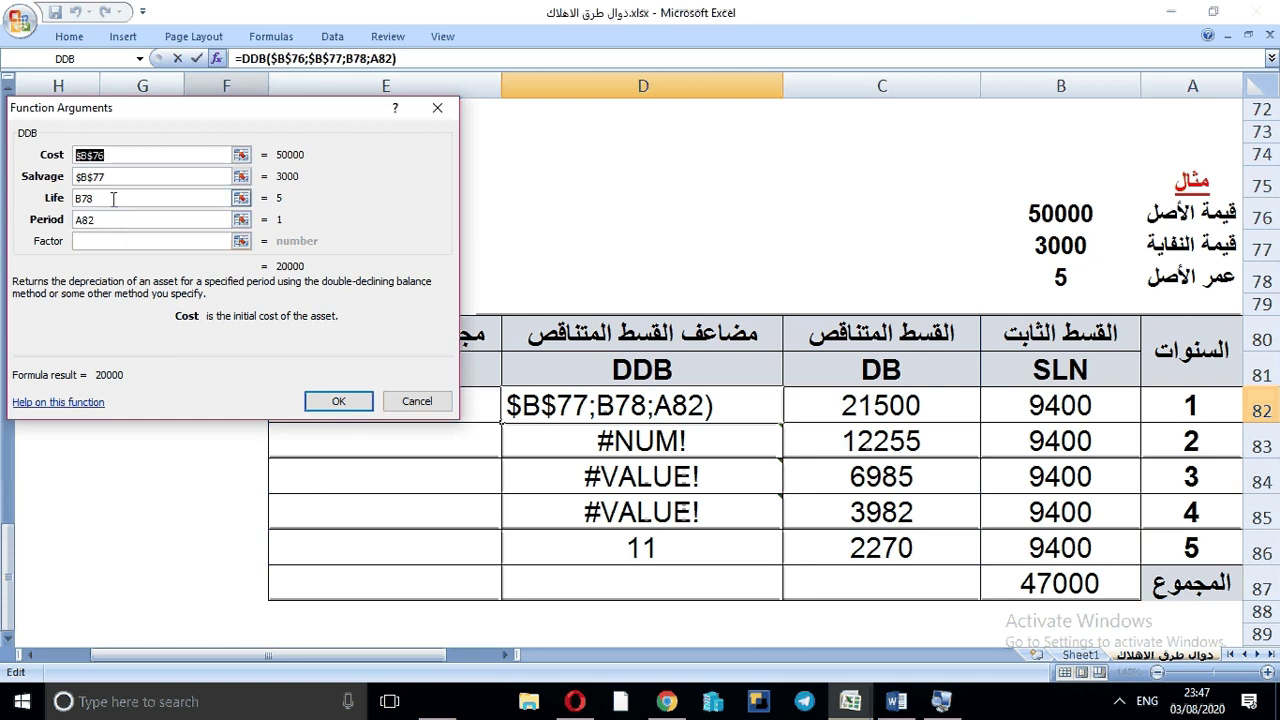
left_click(338, 400)
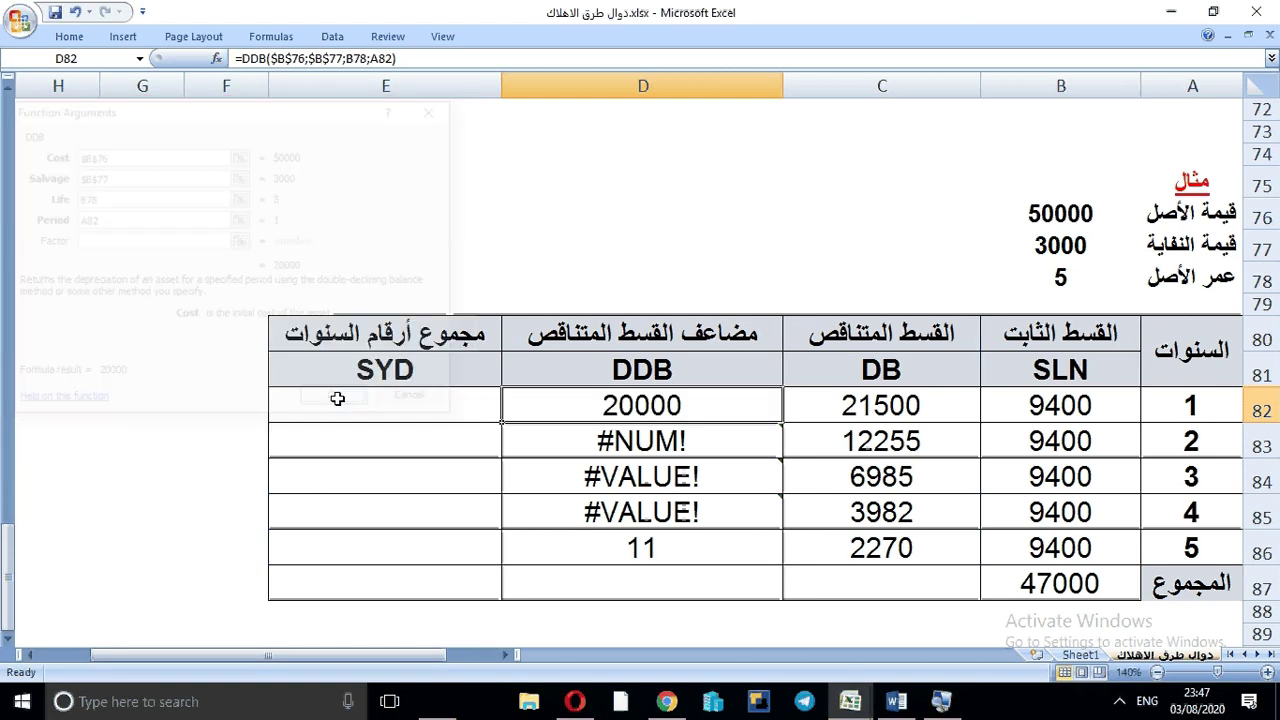
double_click(500, 422)
left_click(556, 427)
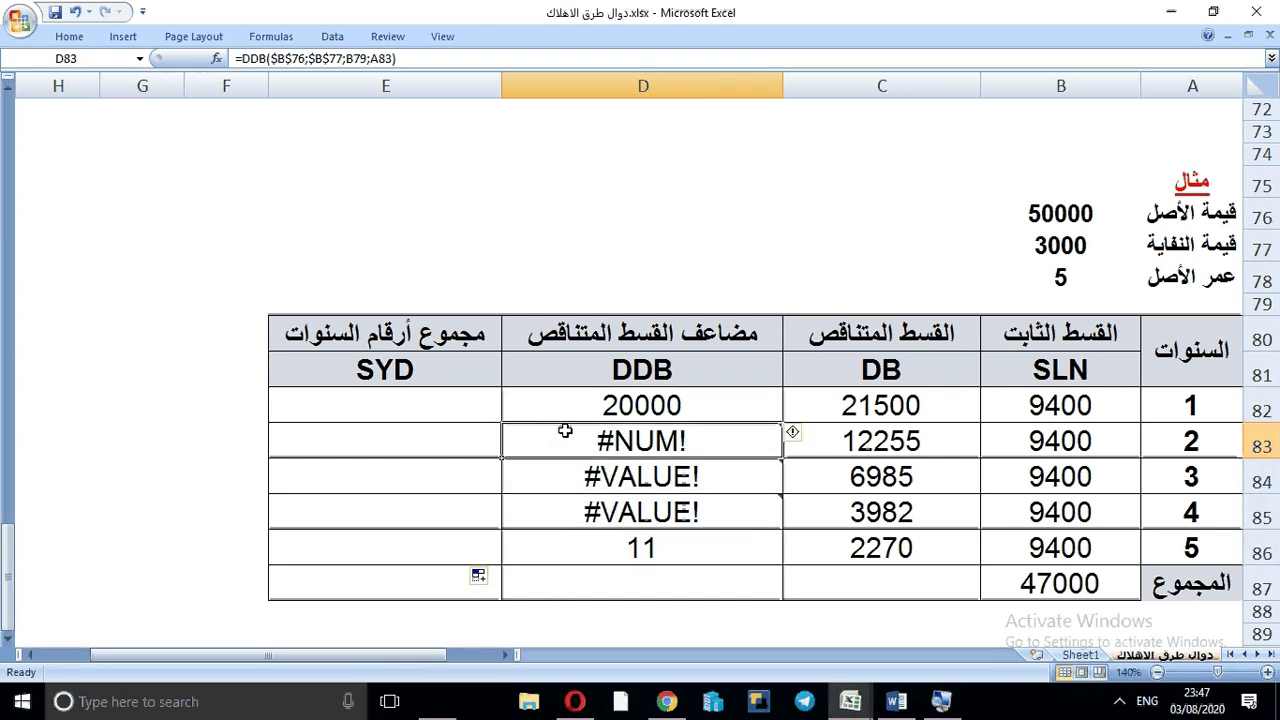
- Reopen the arguments of the DDB formula in D82 and clear its period and life references
left_click(608, 418)
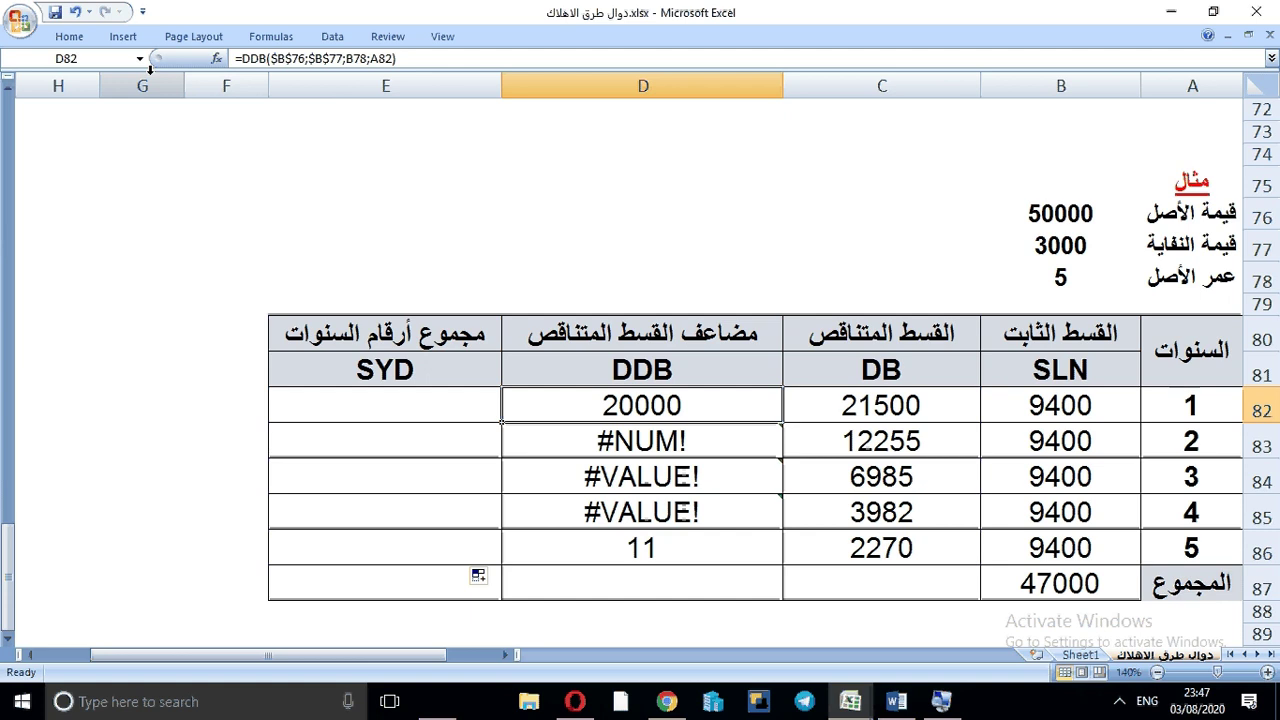
left_click(216, 58)
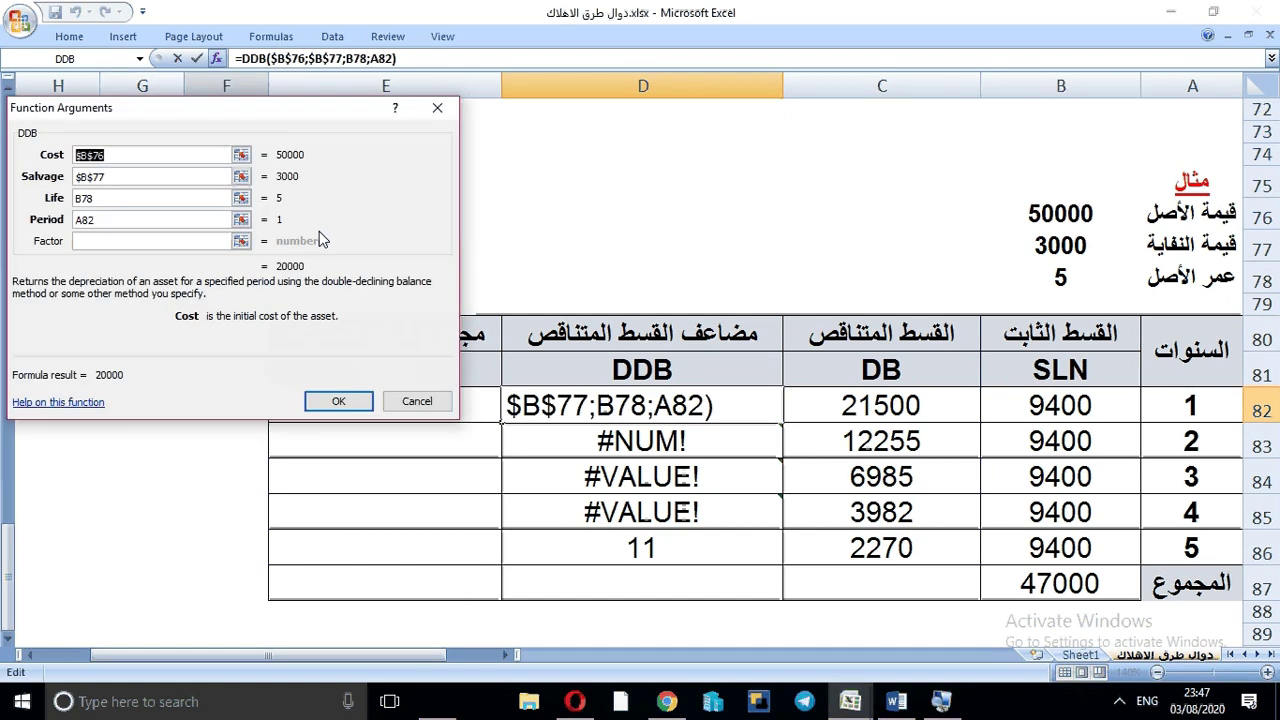
left_click(137, 221)
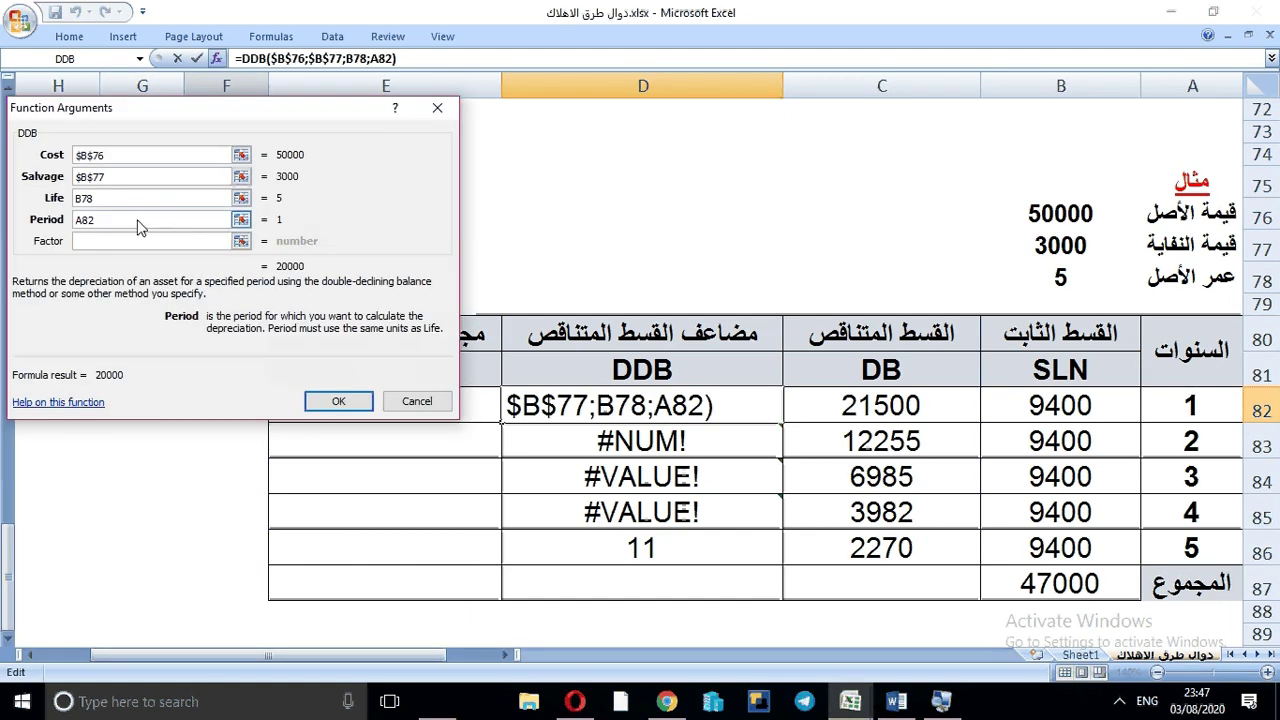
key("BackSpace")
key("BackSpace")
key("BackSpace")
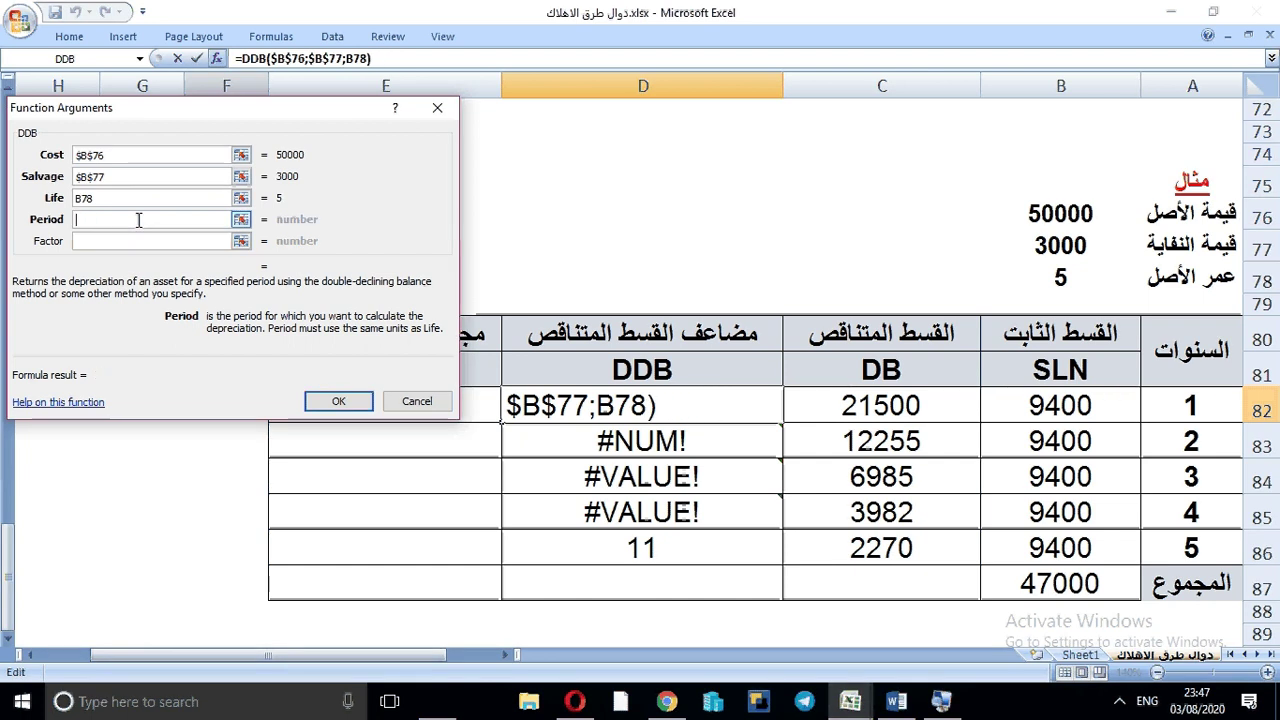
left_click(111, 198)
key("BackSpace")
key("BackSpace")
key("BackSpace")
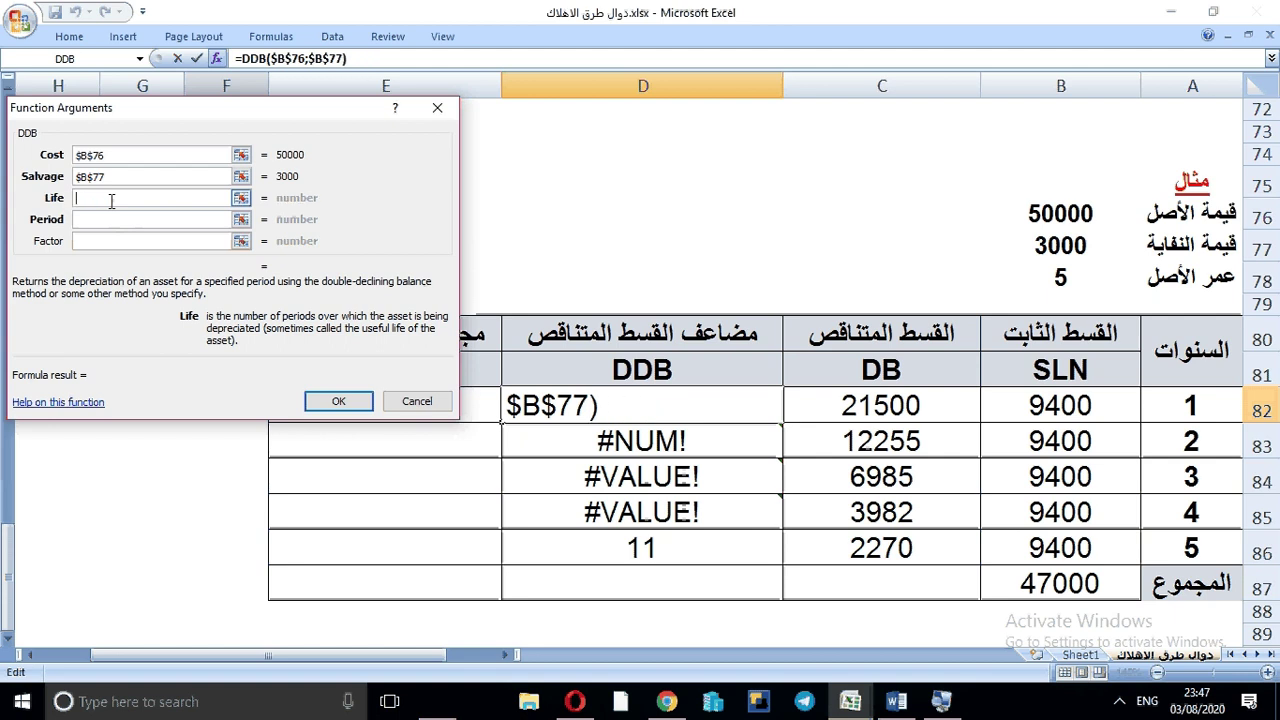
- Set the DDB life in D82 to the absolute reference $B$78 and the period to A82, and fill the formula down to D86
left_click(1065, 277)
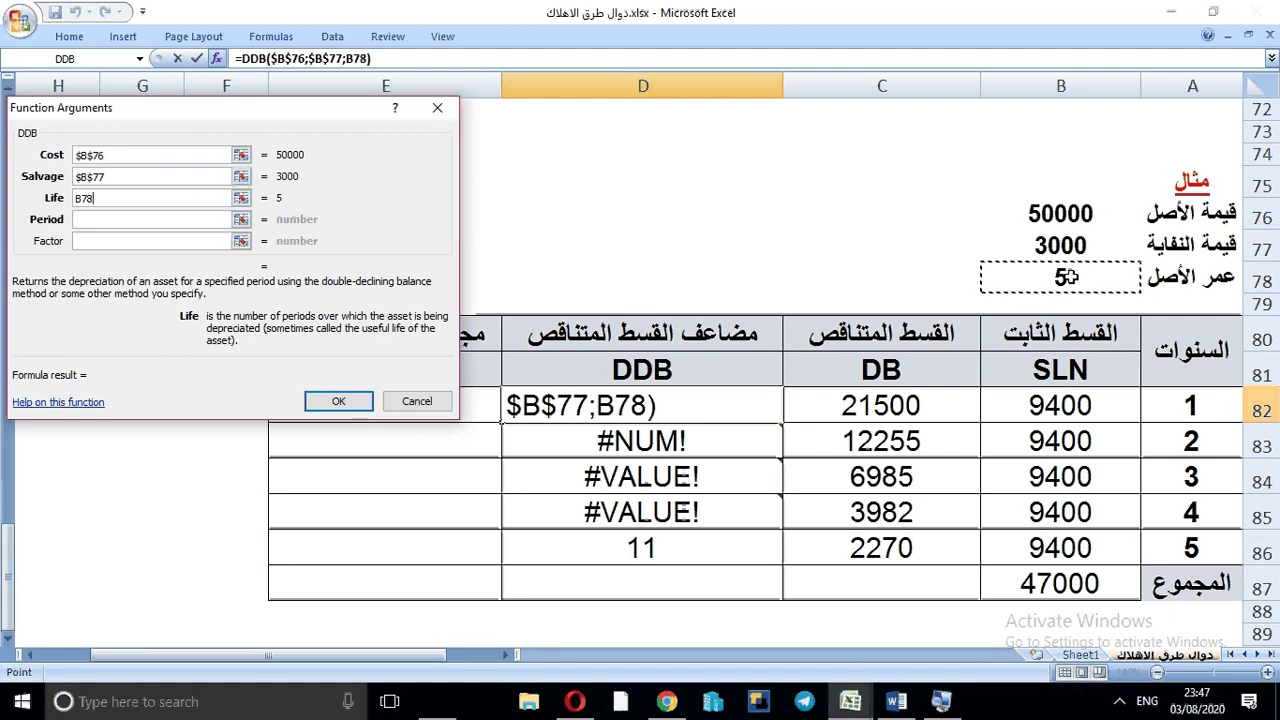
key("F4")
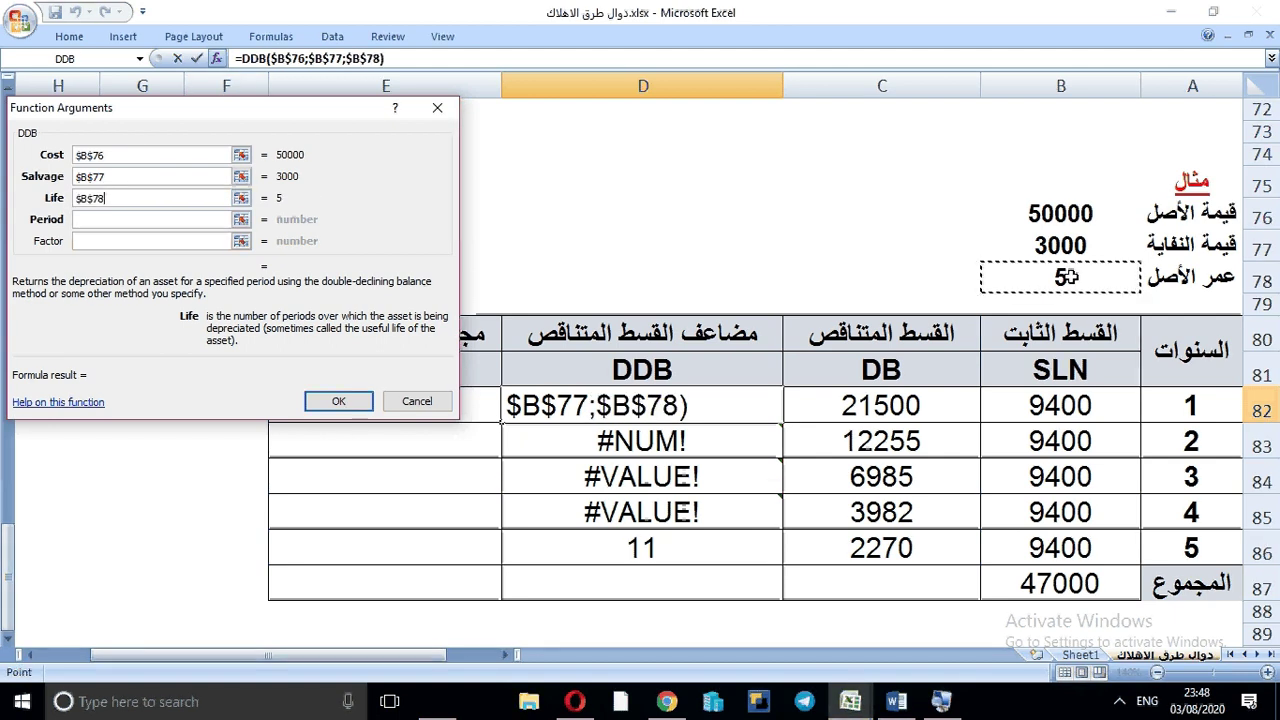
left_click(209, 219)
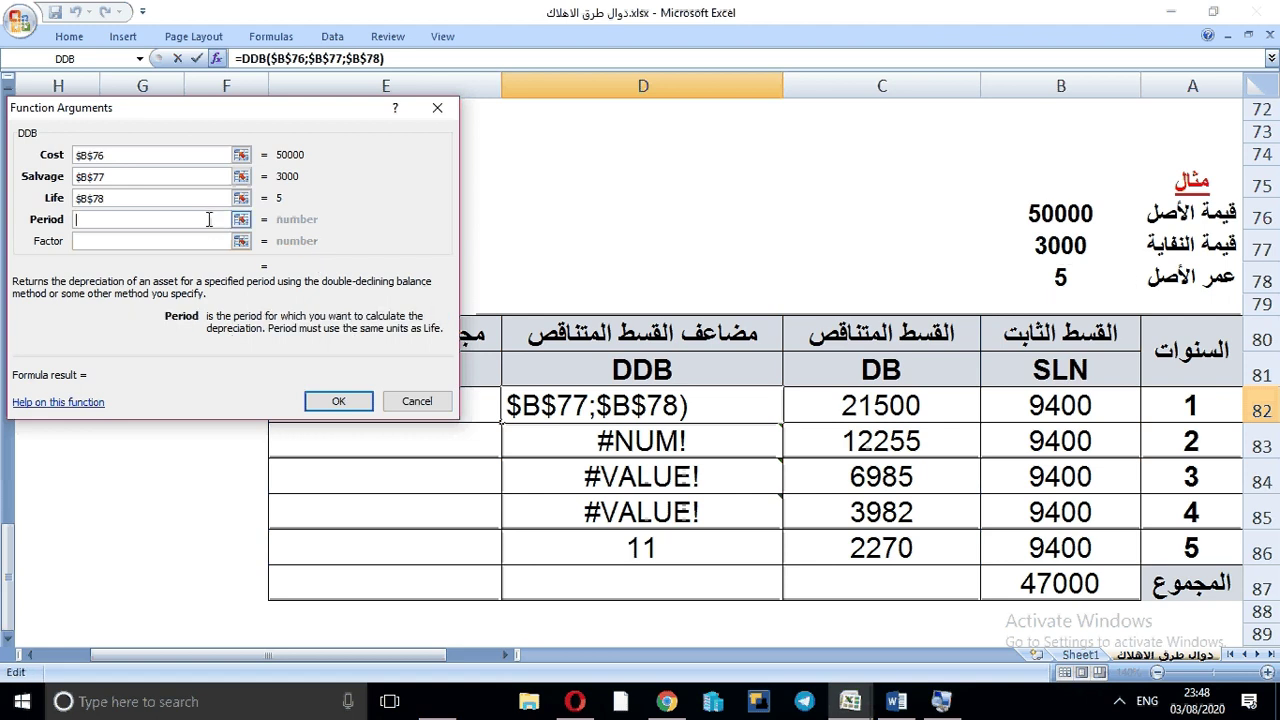
left_click(1210, 418)
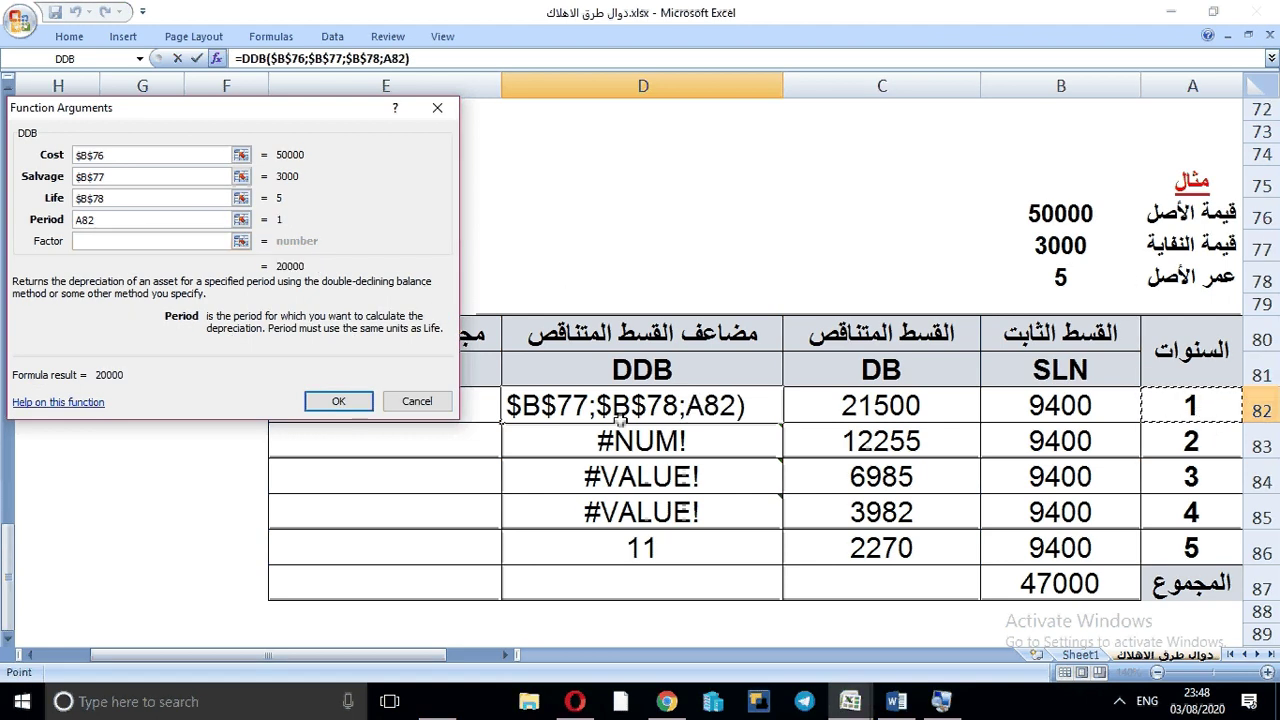
left_click(338, 401)
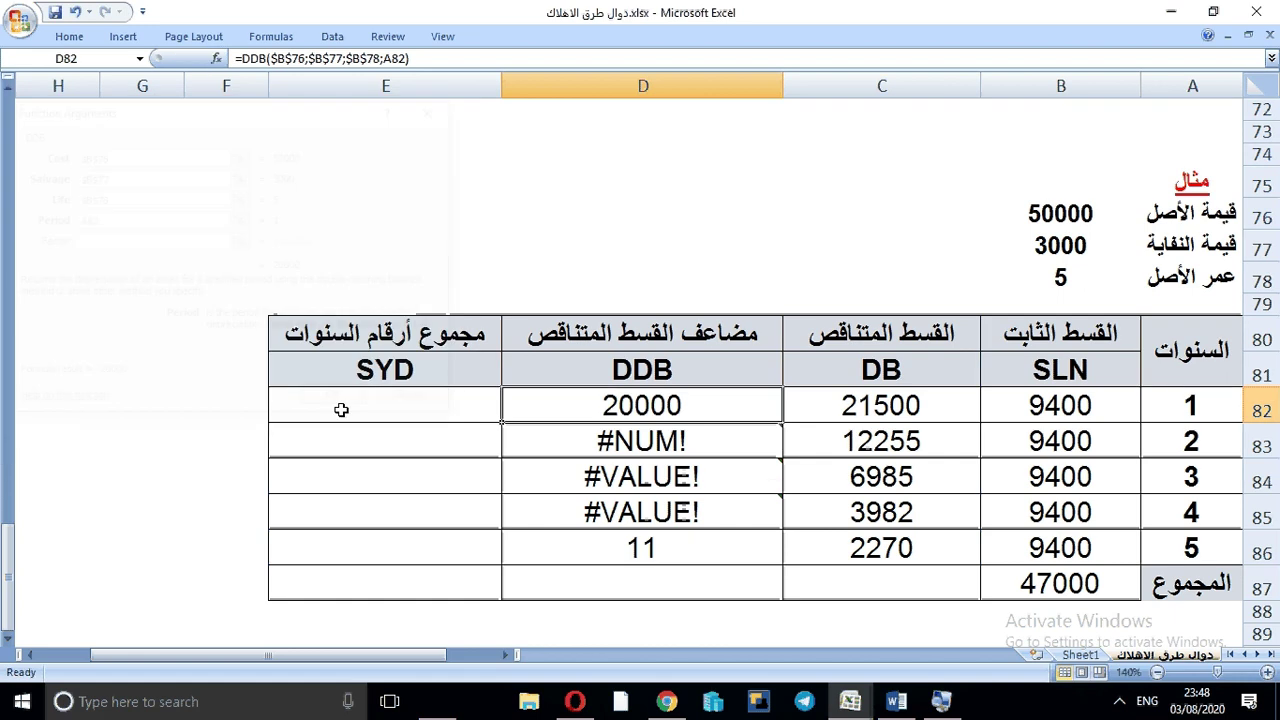
double_click(502, 423)
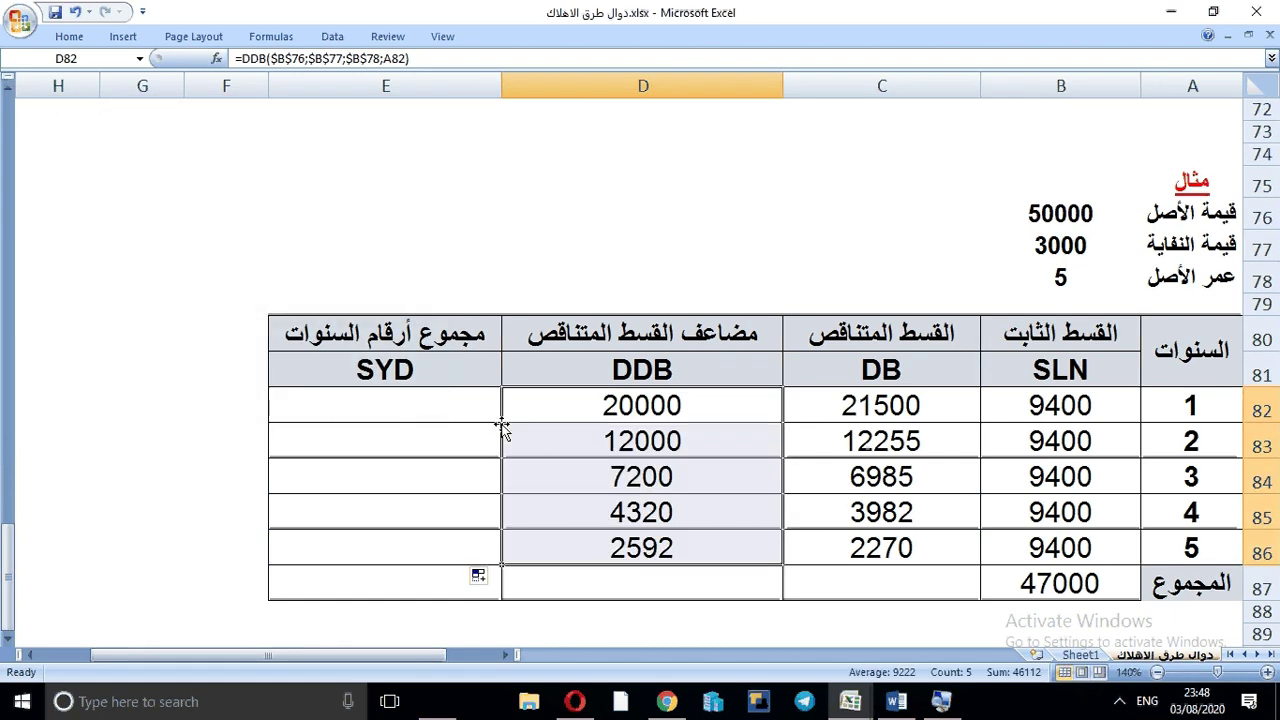
- Start an SYD formula in E82 with the absolute references $B$76 as cost and $B$77 as salvage
left_click(480, 415)
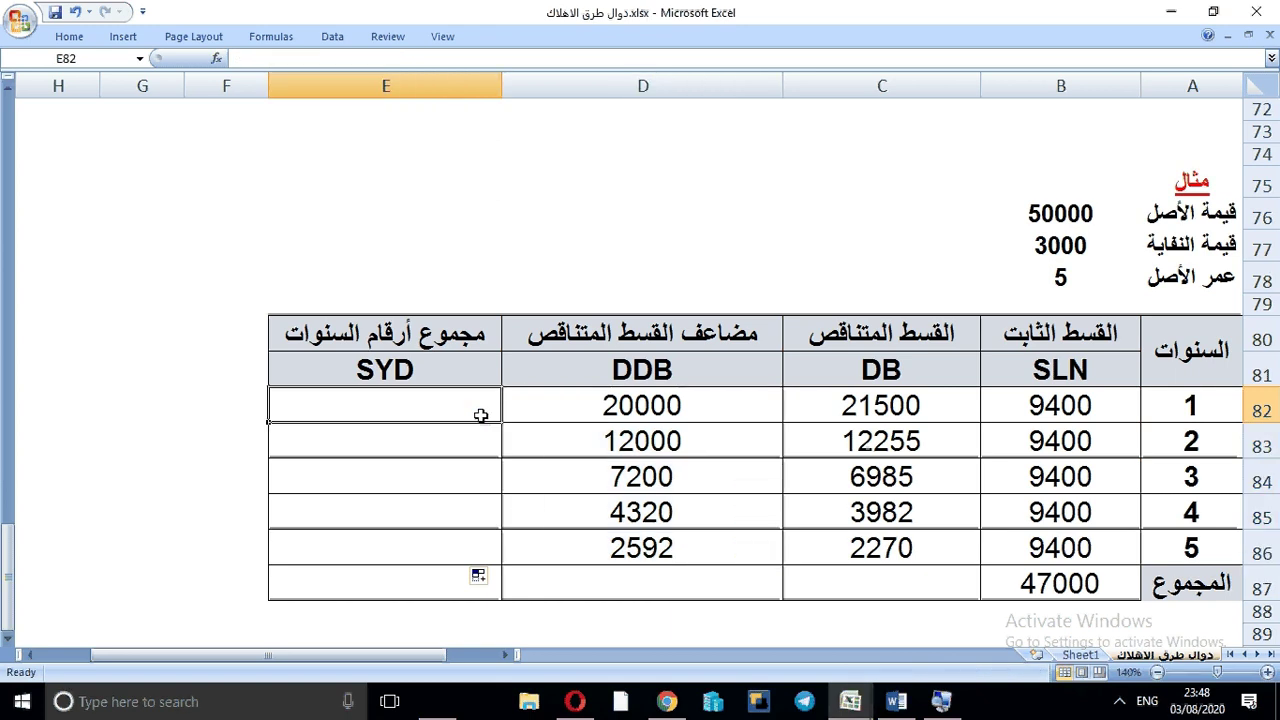
left_click(219, 61)
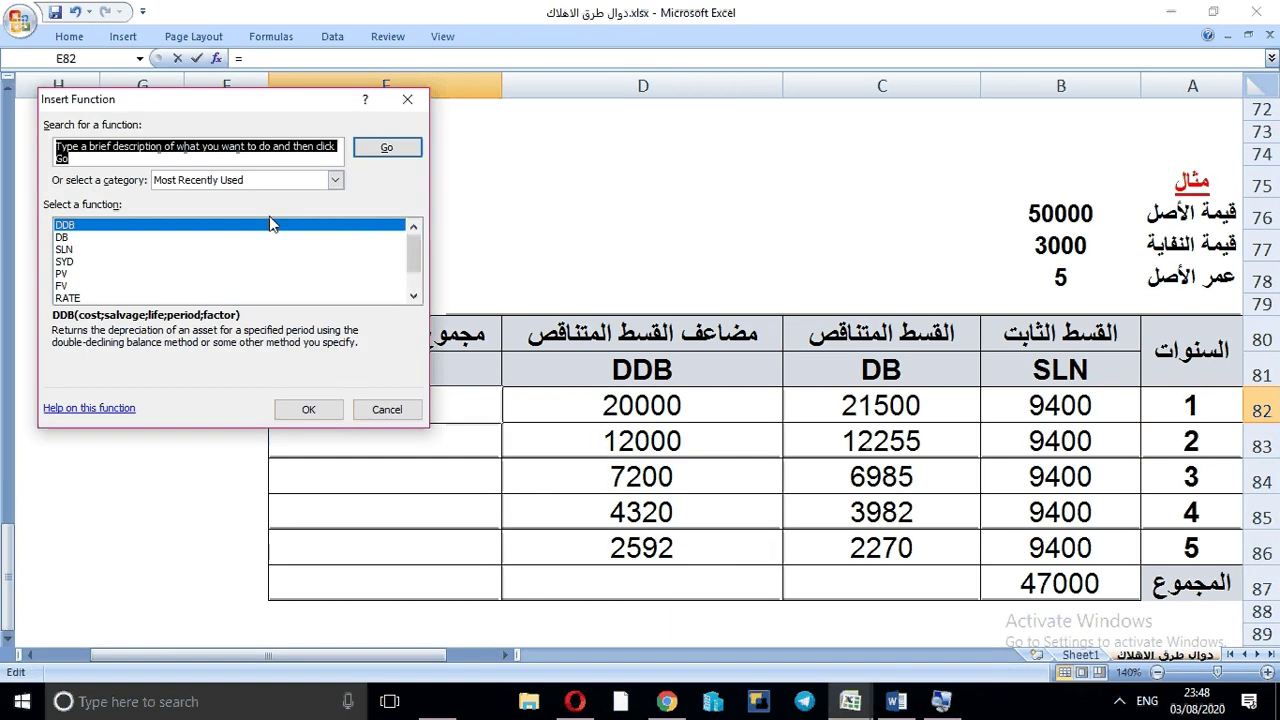
left_click(66, 263)
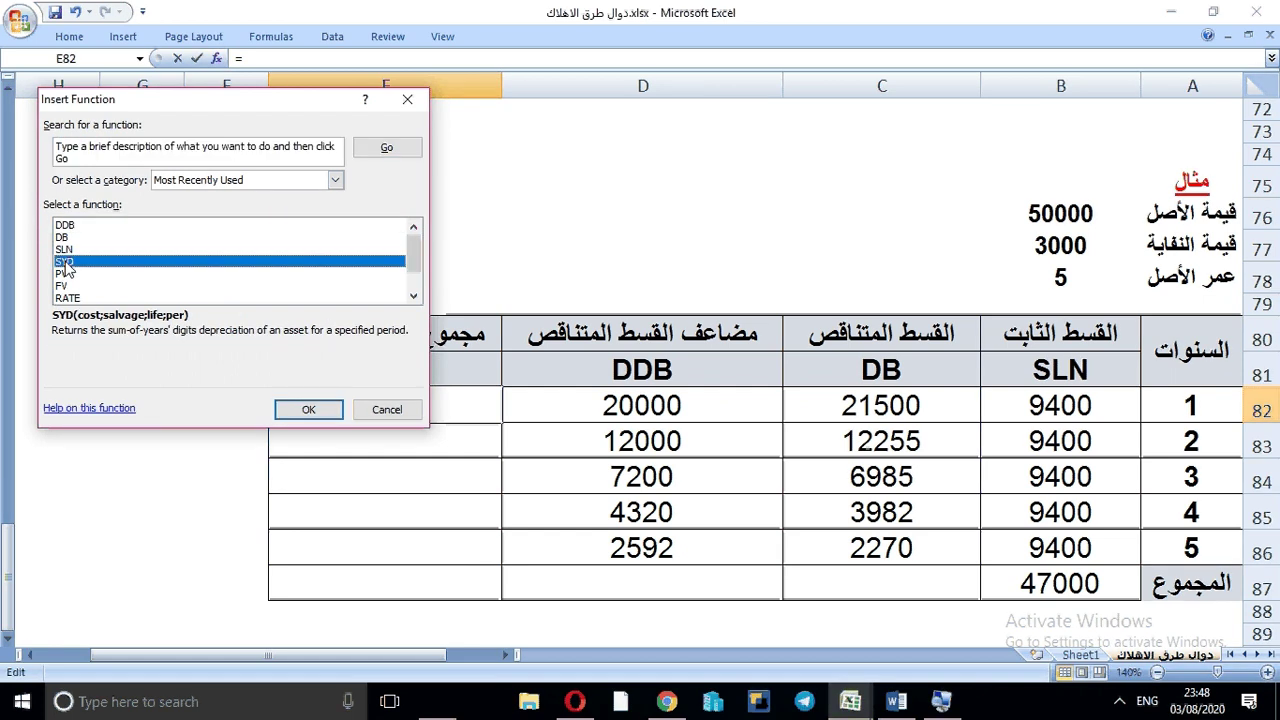
left_click(328, 411)
left_click(1040, 215)
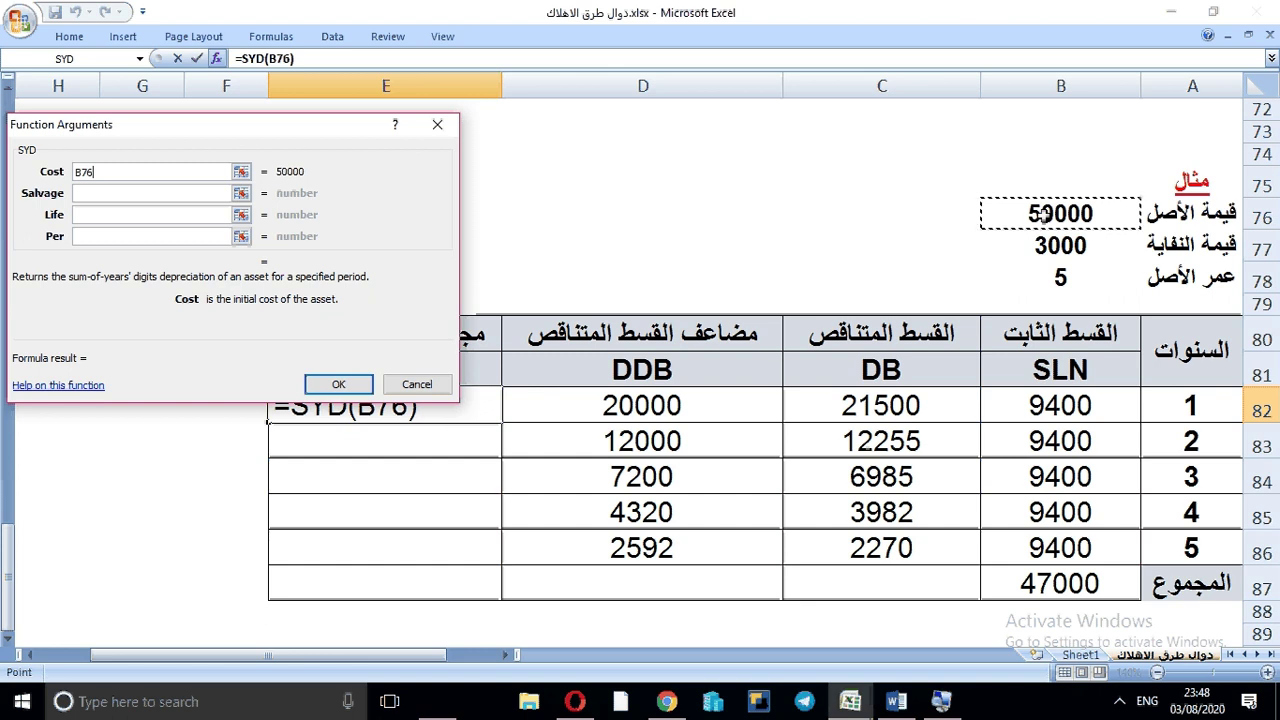
key("F4")
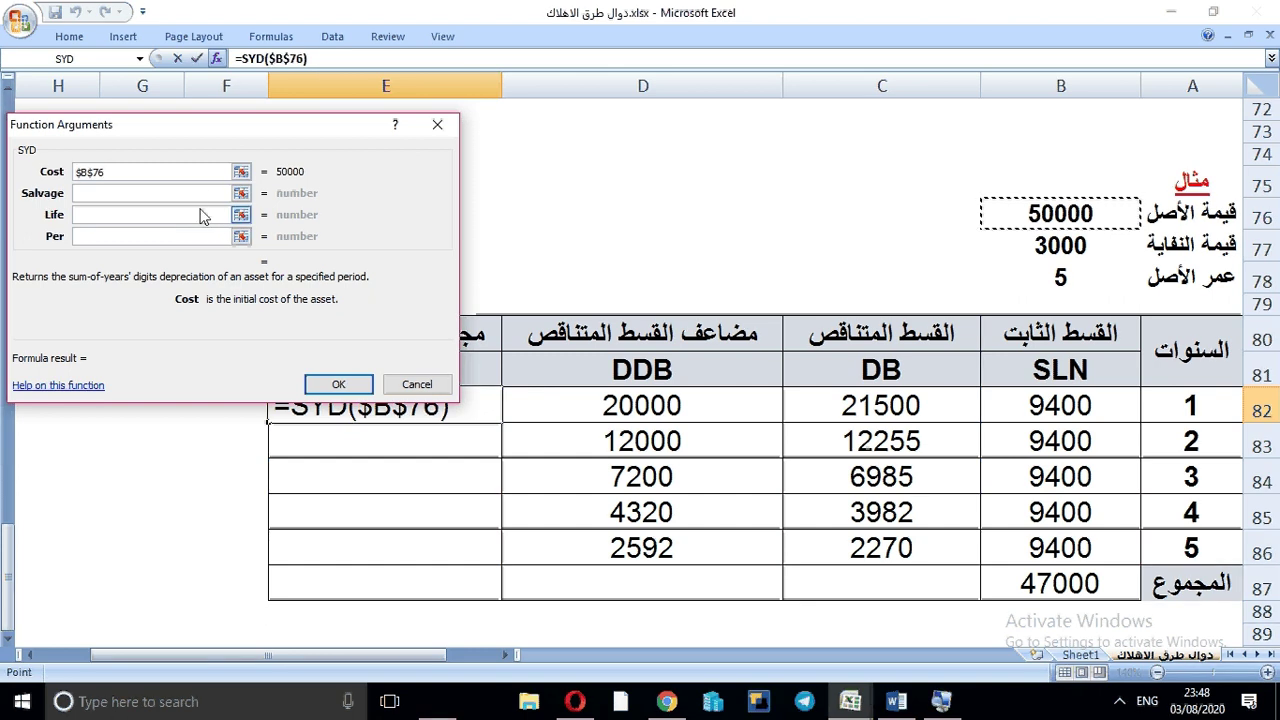
left_click(200, 193)
left_click(1070, 248)
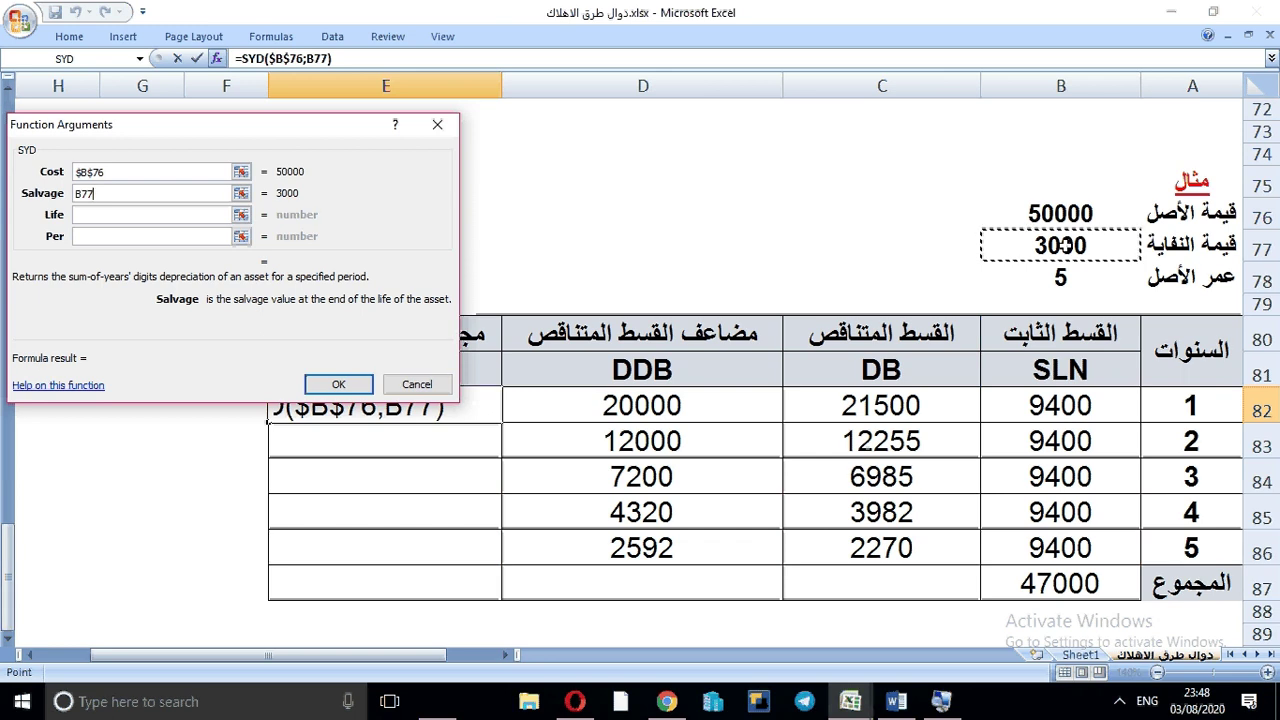
key("F4")
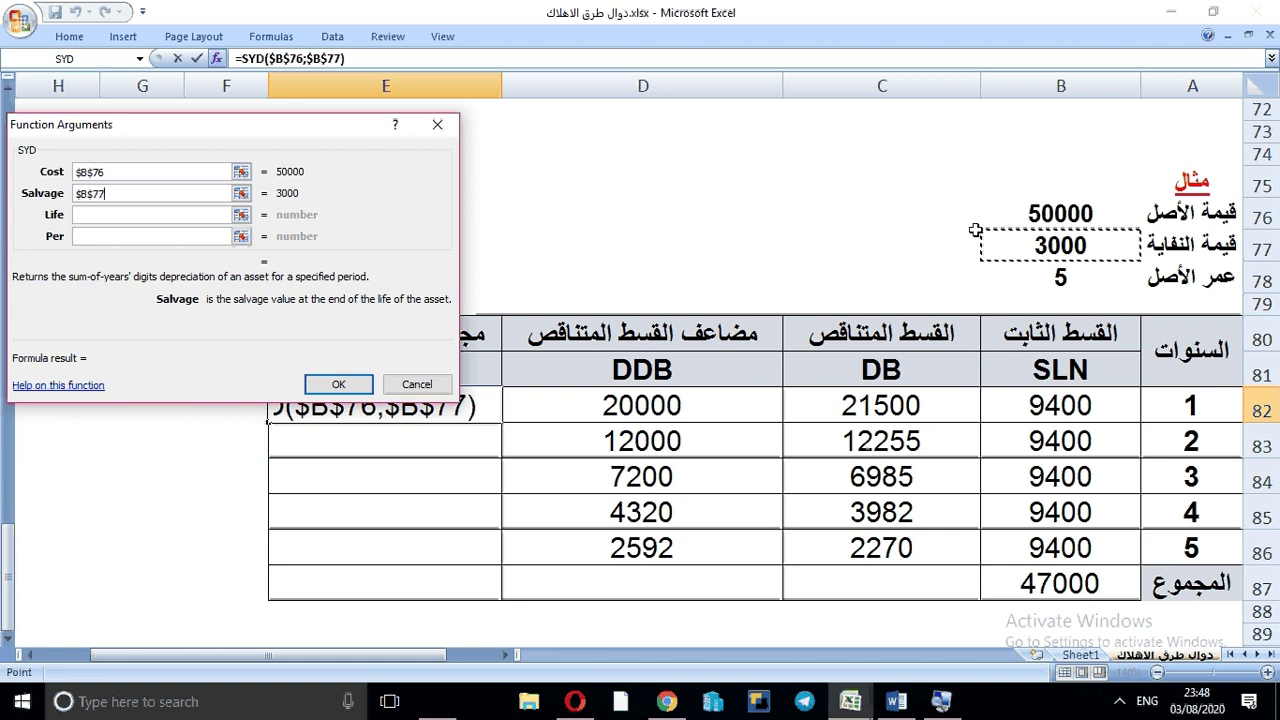
- Complete the SYD formula in E82 with $B$78 as life and A82 as period, and fill it down to E86
left_click(182, 219)
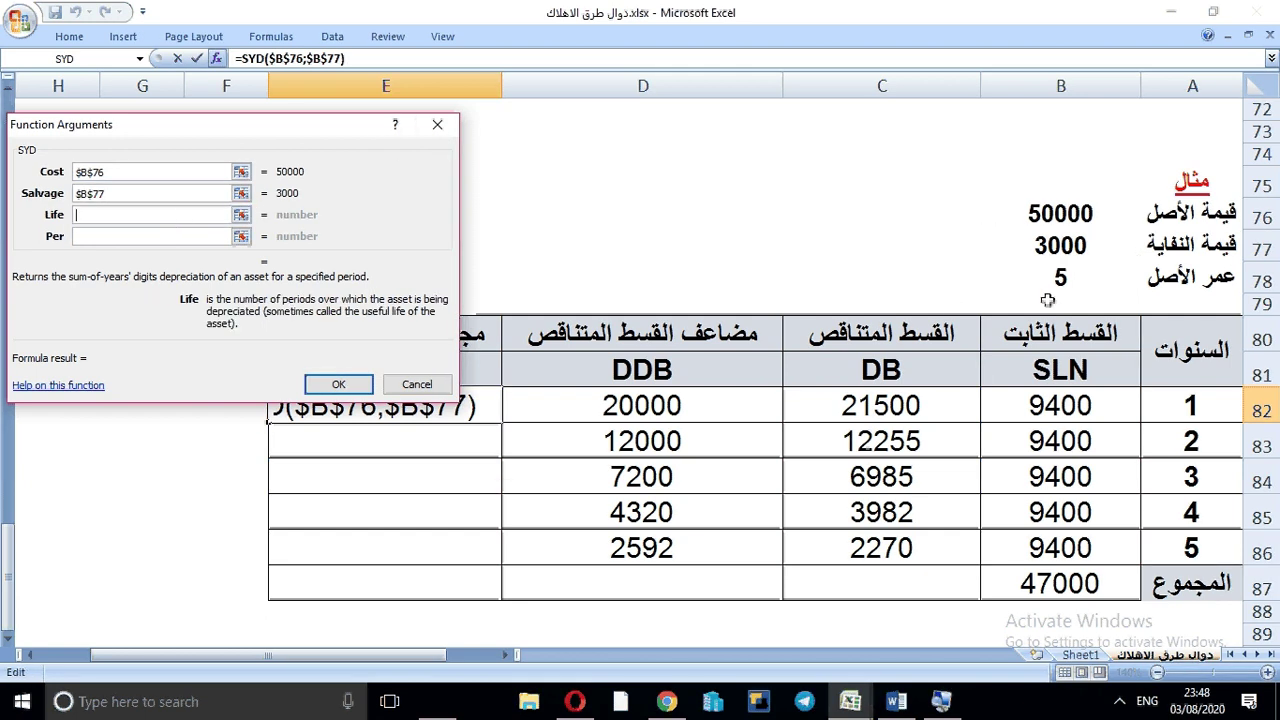
left_click(1076, 283)
key("F4")
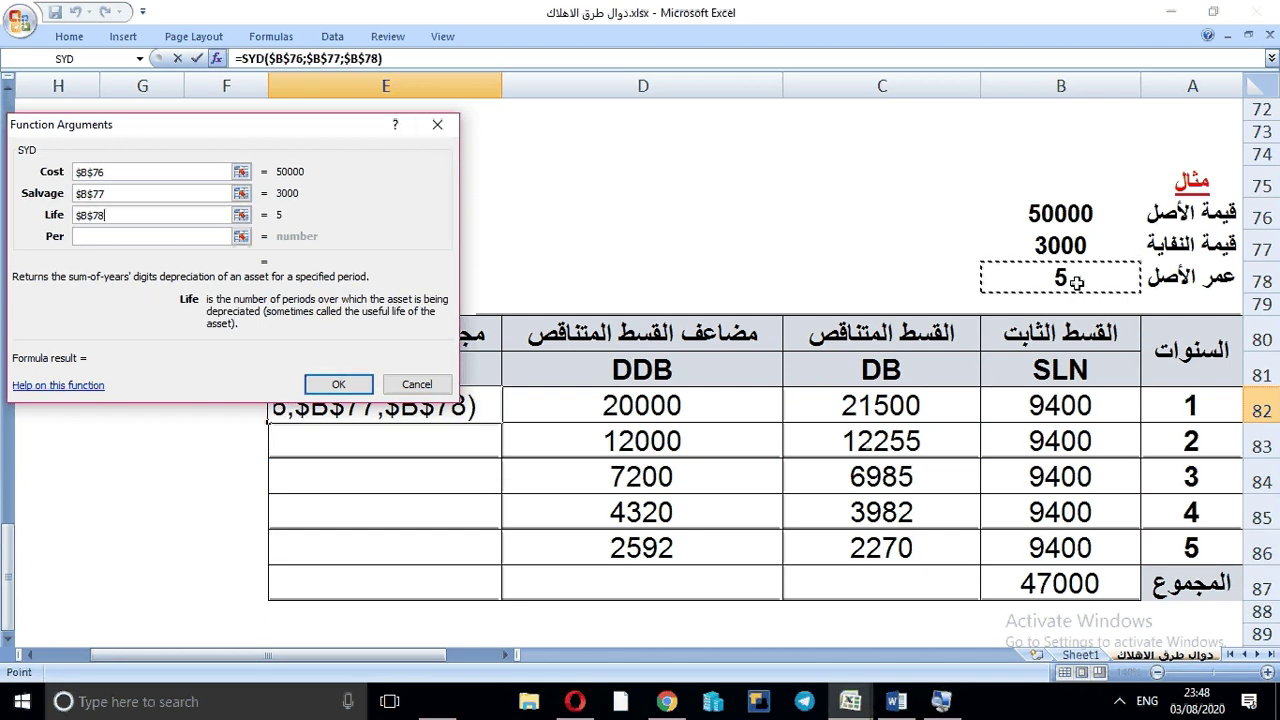
left_click(180, 236)
left_click(1191, 410)
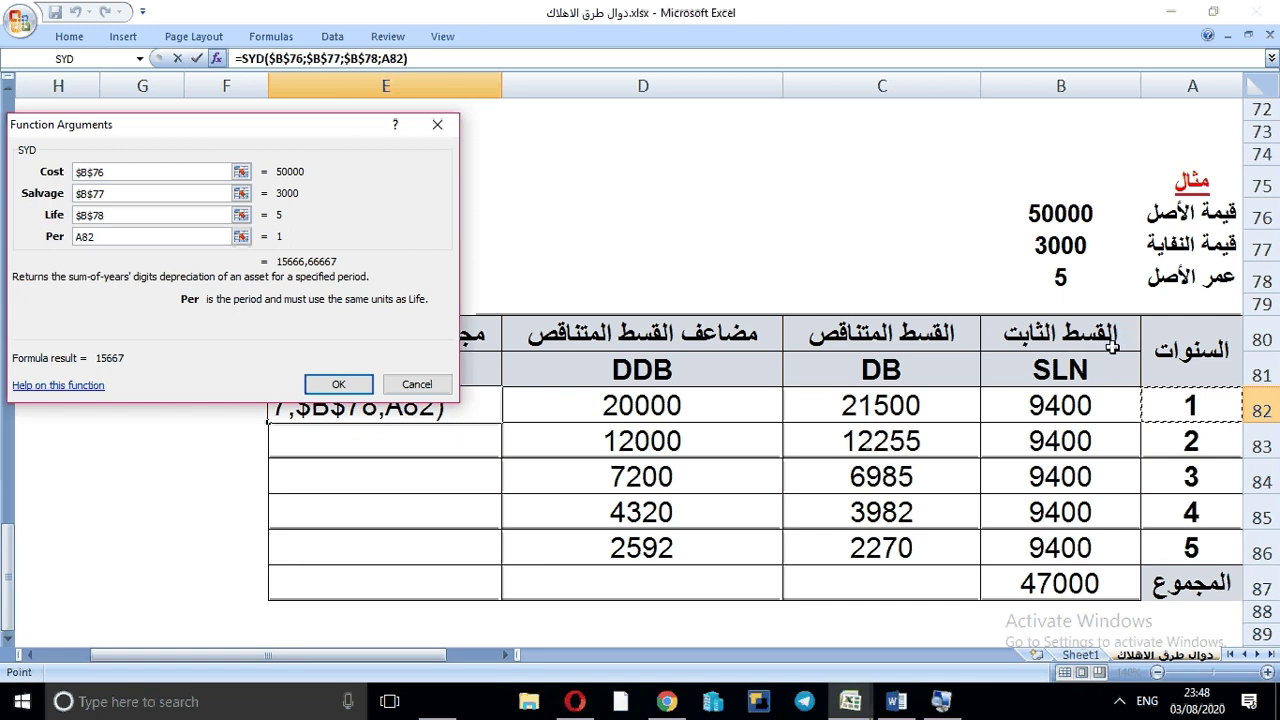
left_click(360, 384)
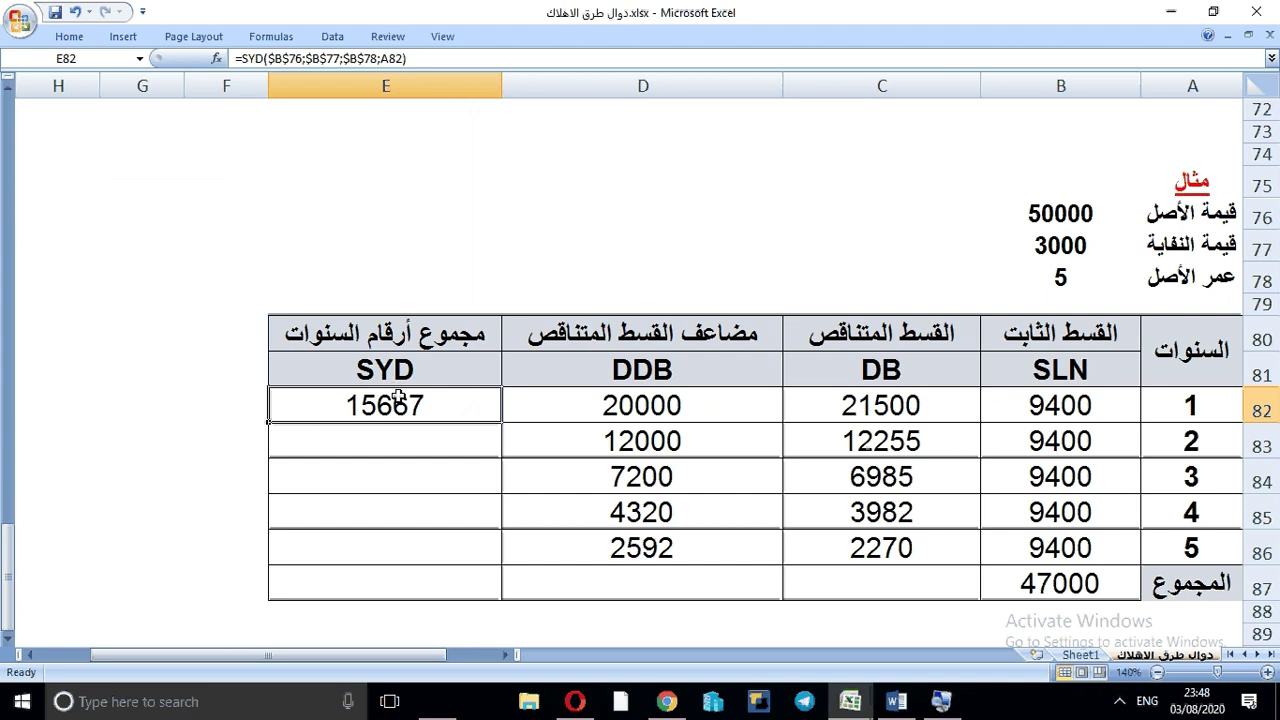
double_click(270, 423)
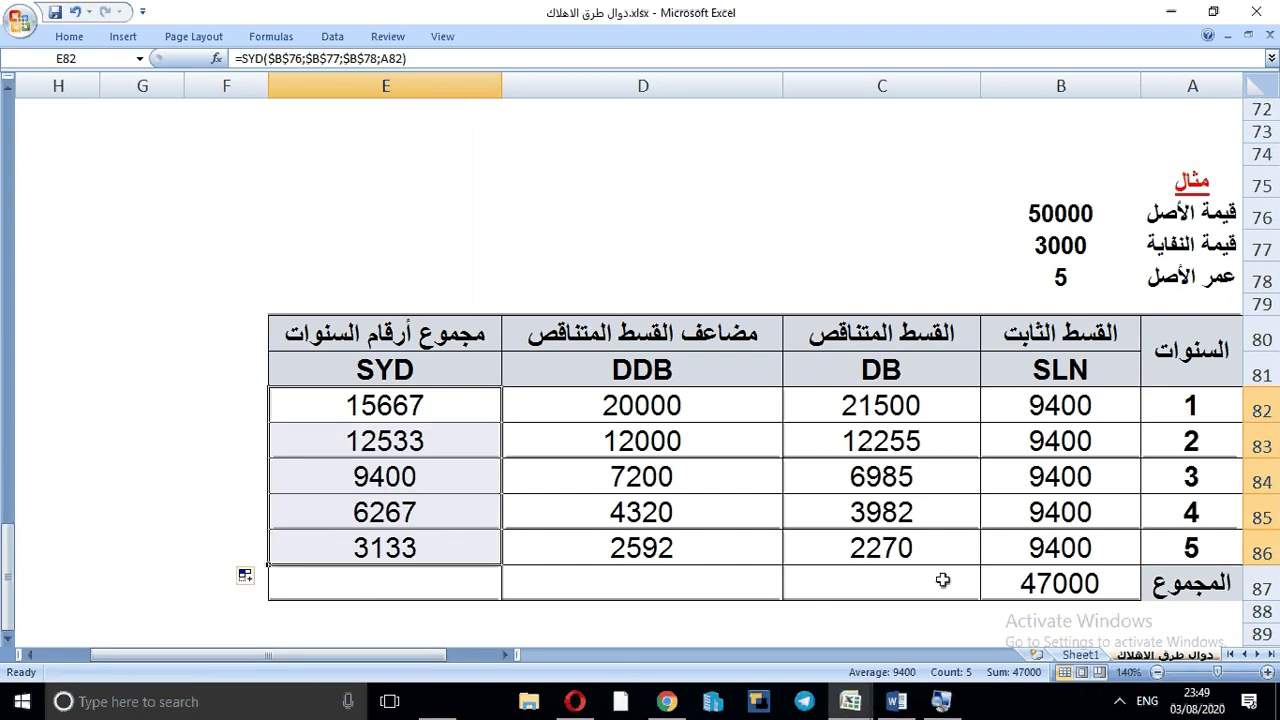
- Copy the SUM total in B87 across to C87:E87 and check the copied total formulas
left_click(720, 588)
left_click(468, 580)
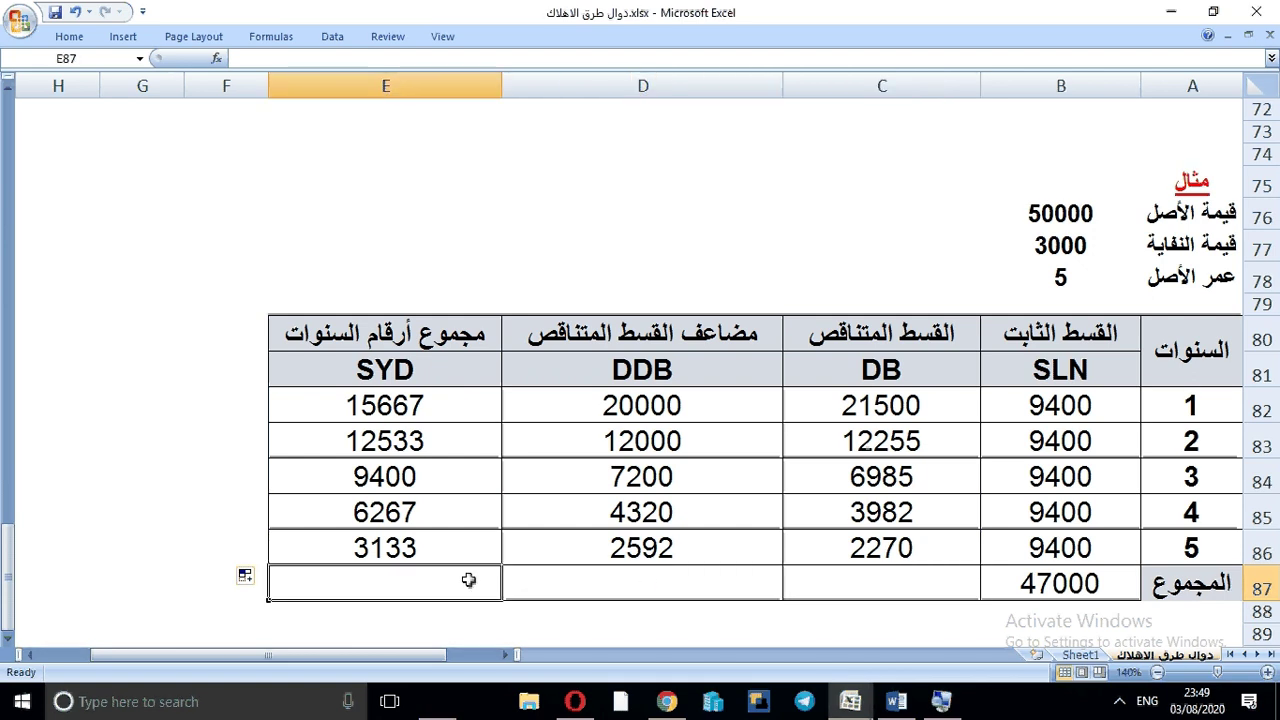
left_click(1092, 588)
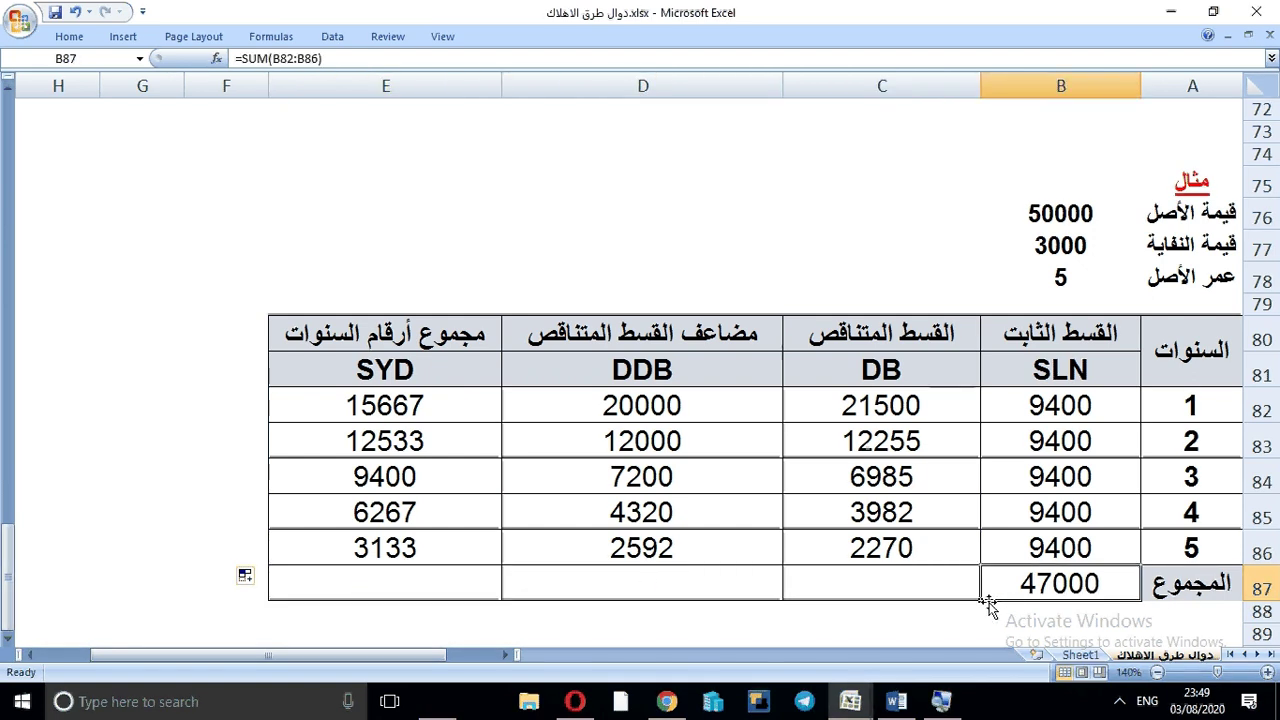
left_click_drag(982, 603, 331, 581)
left_click(400, 588)
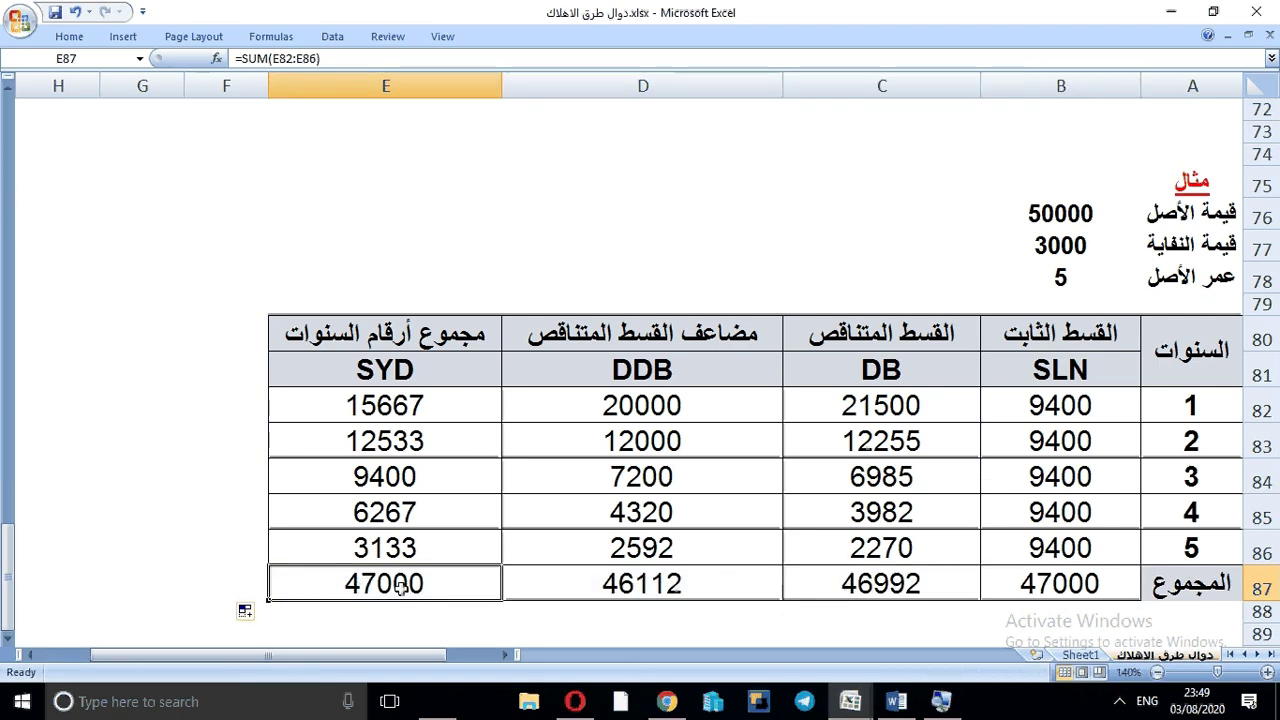
left_click(870, 588)
left_click(689, 584)
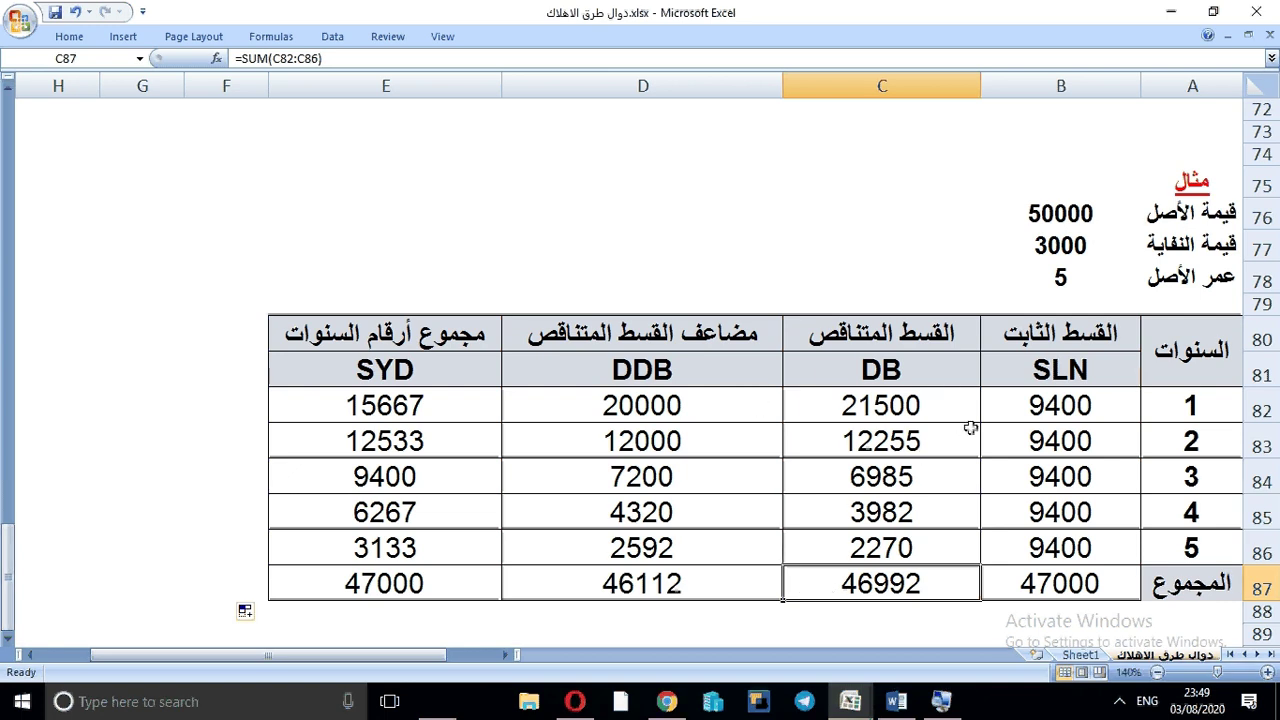
- Set the asset cost in B76 to 6000, the salvage value in B77 to 5000 and the life in B78 to 6
left_click(1053, 215)
type("6000")
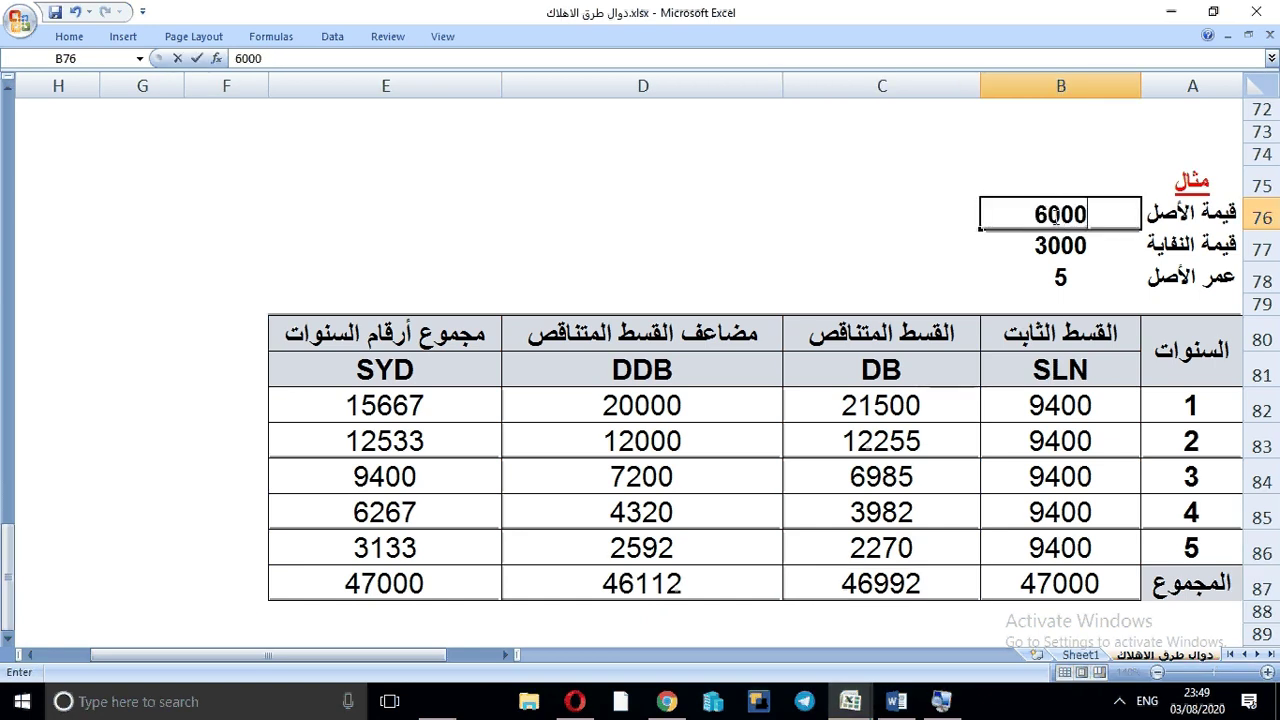
key("Return")
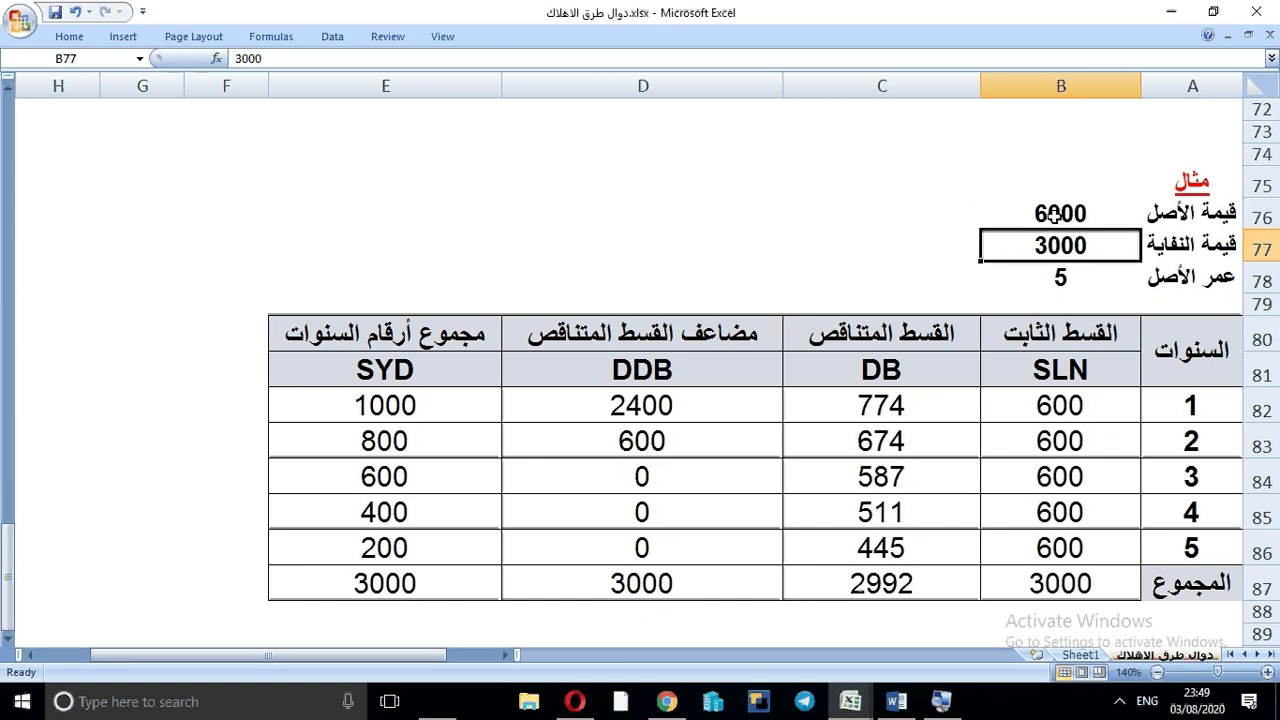
type("5000")
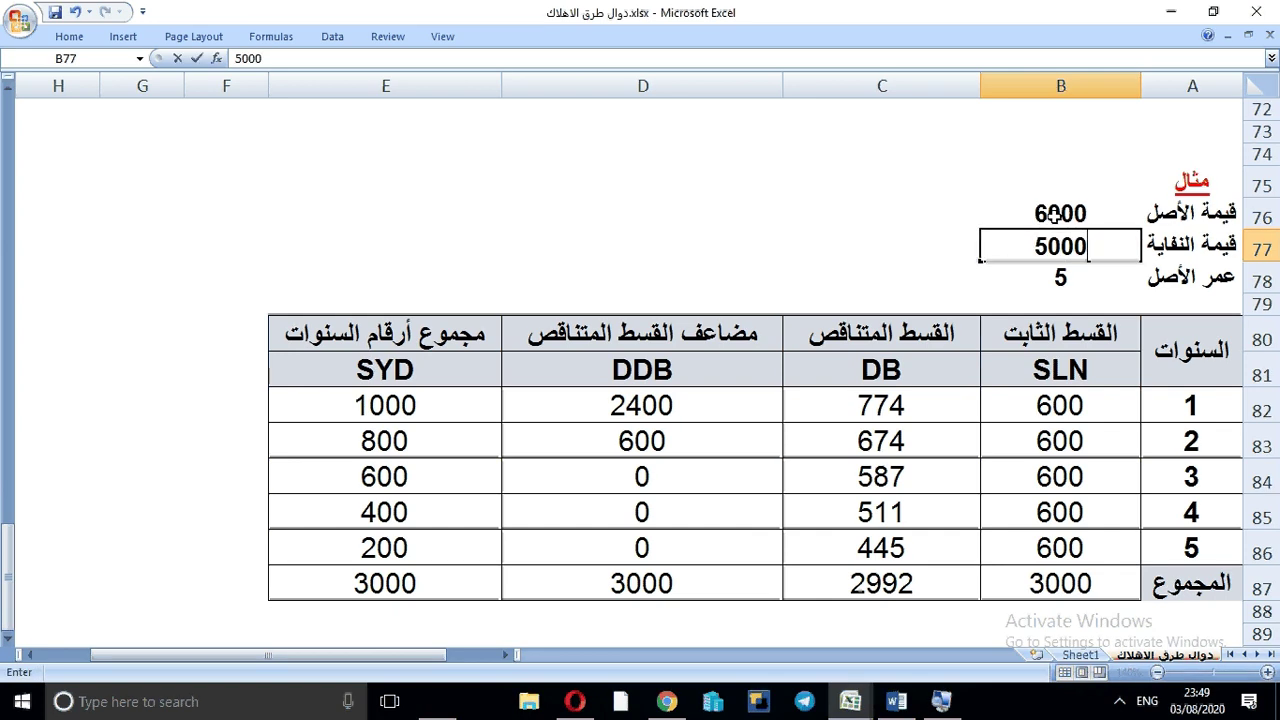
key("Return")
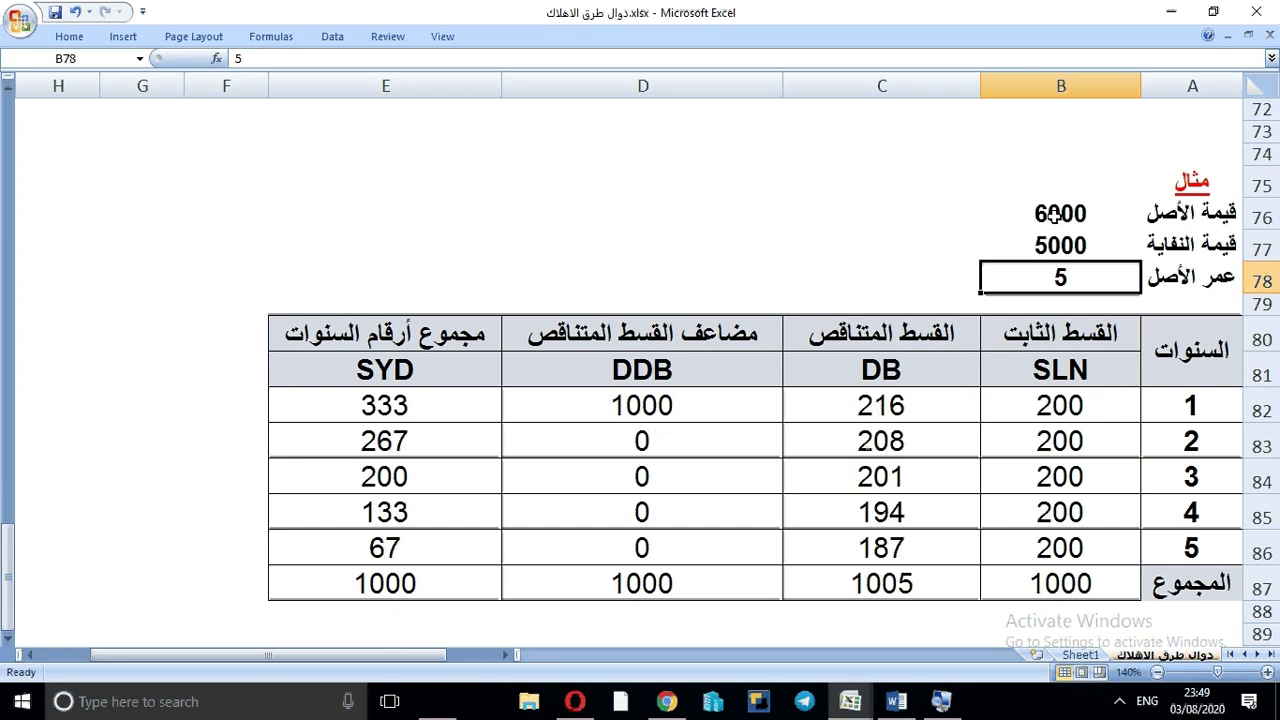
type("6")
key("Return")
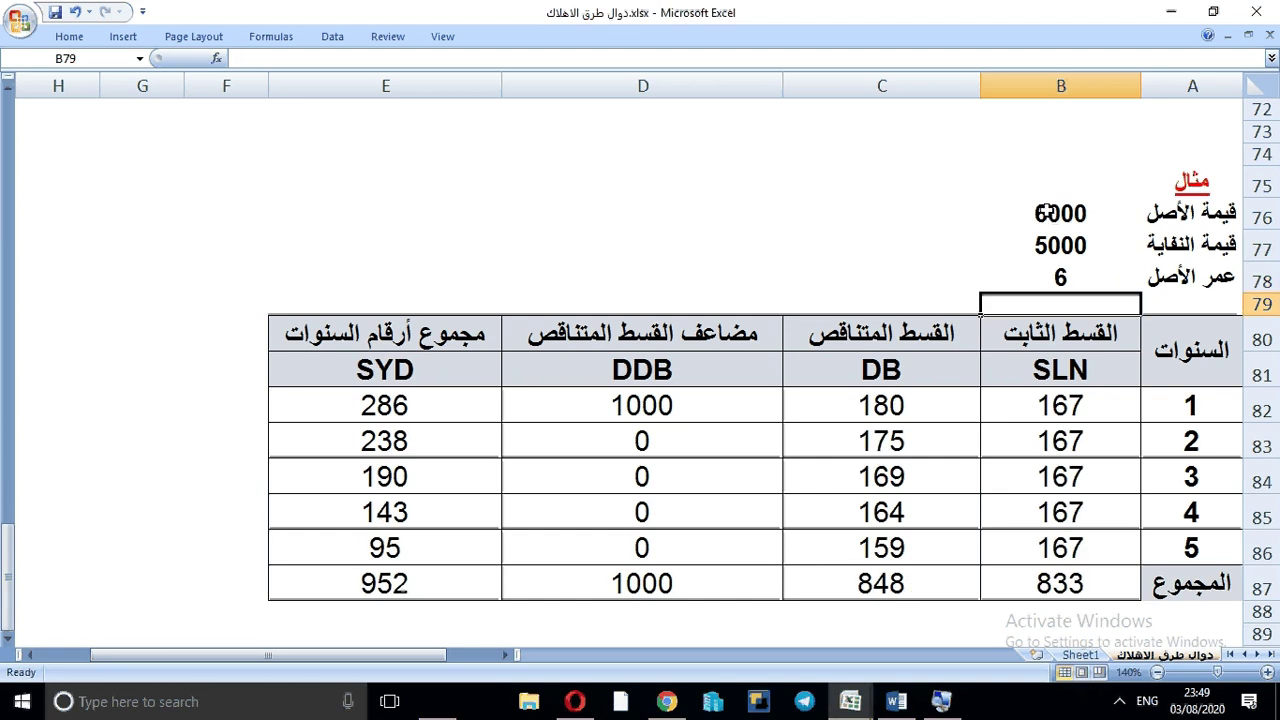
left_click(1045, 213)
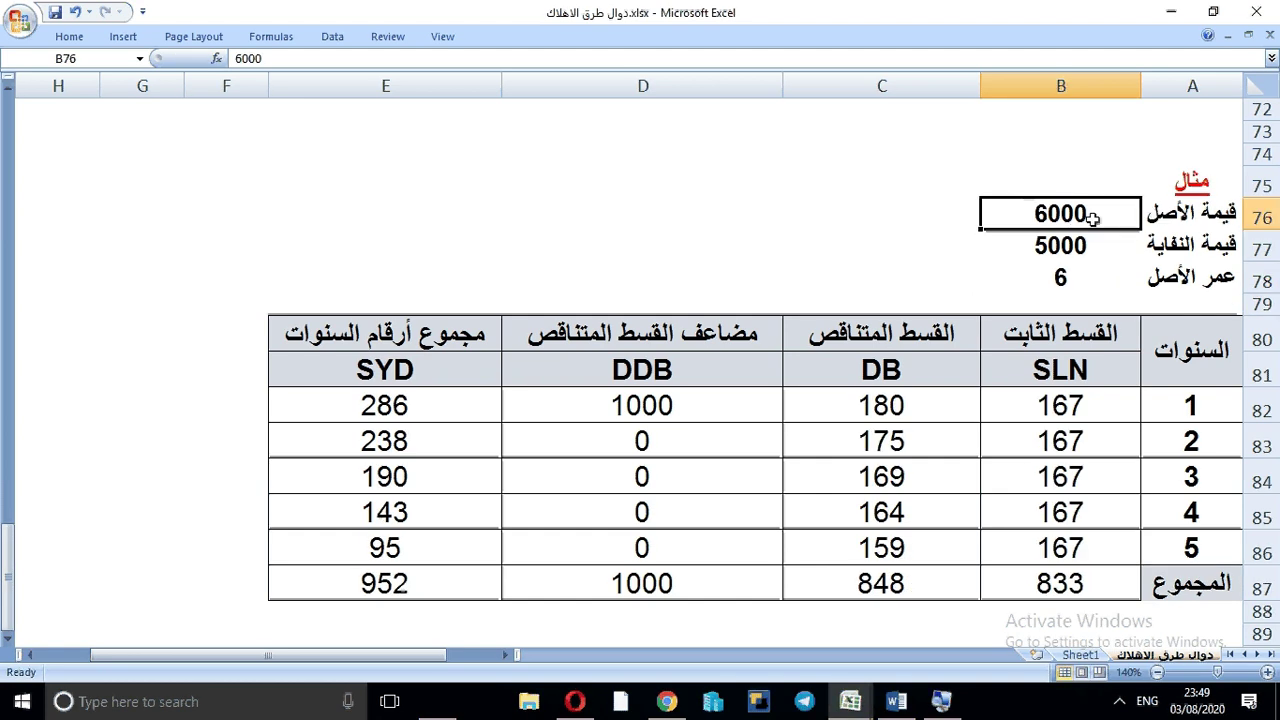
left_click(940, 214)
type("A")
key("BackSpace")
type("SD")
key("BackSpace")
key("BackSpace")
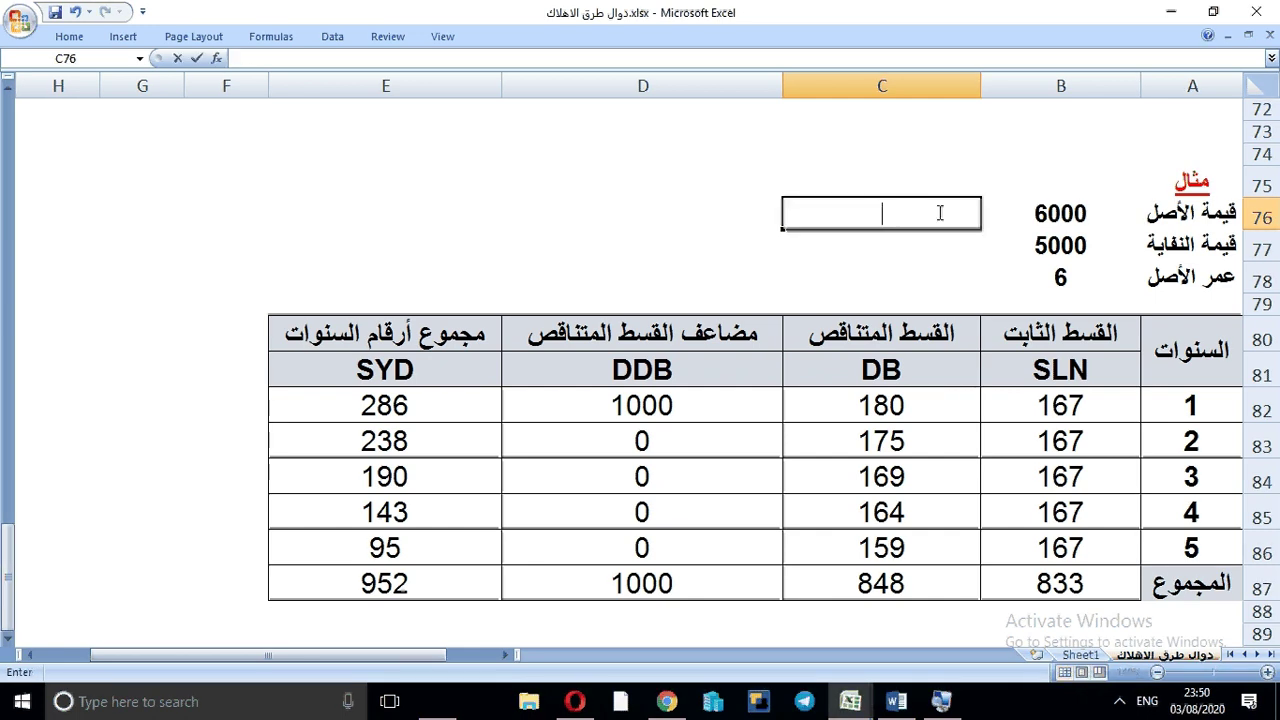
- Set the asset cost in B76 to 1000 and the salvage value in B77 to 400, and check the totals in row 87
left_click(1045, 212)
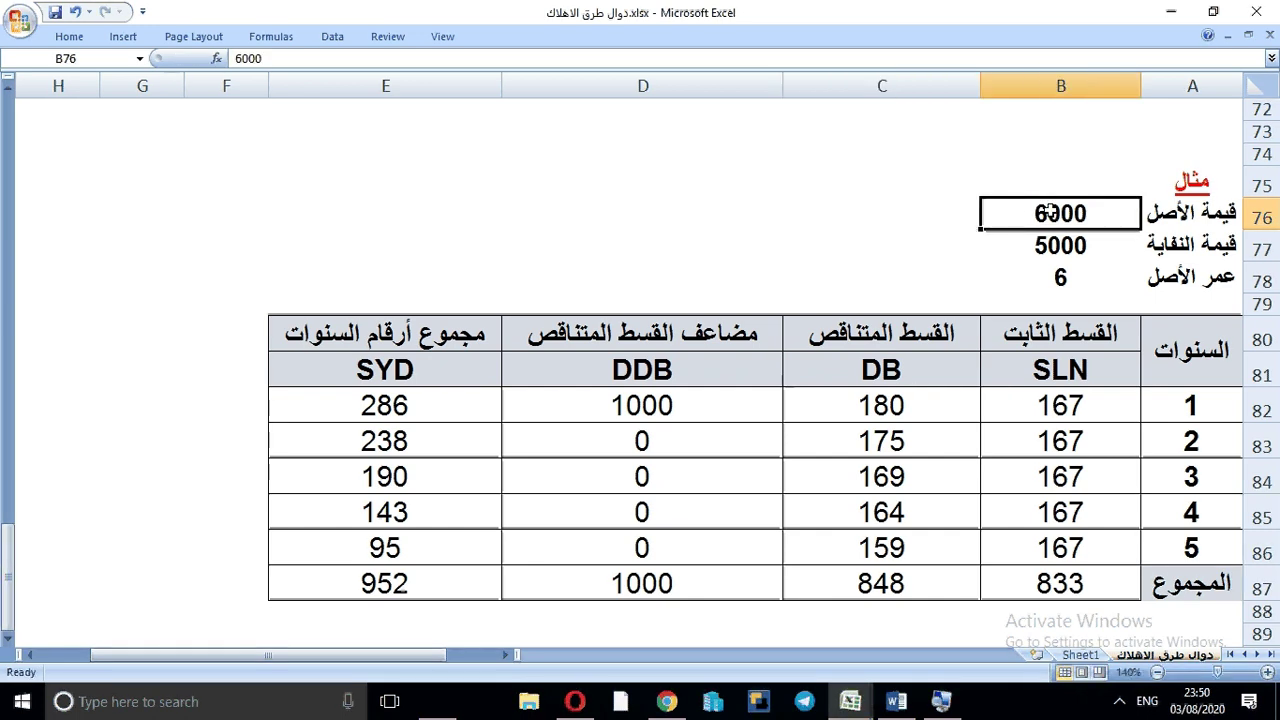
type("1000")
key("Return")
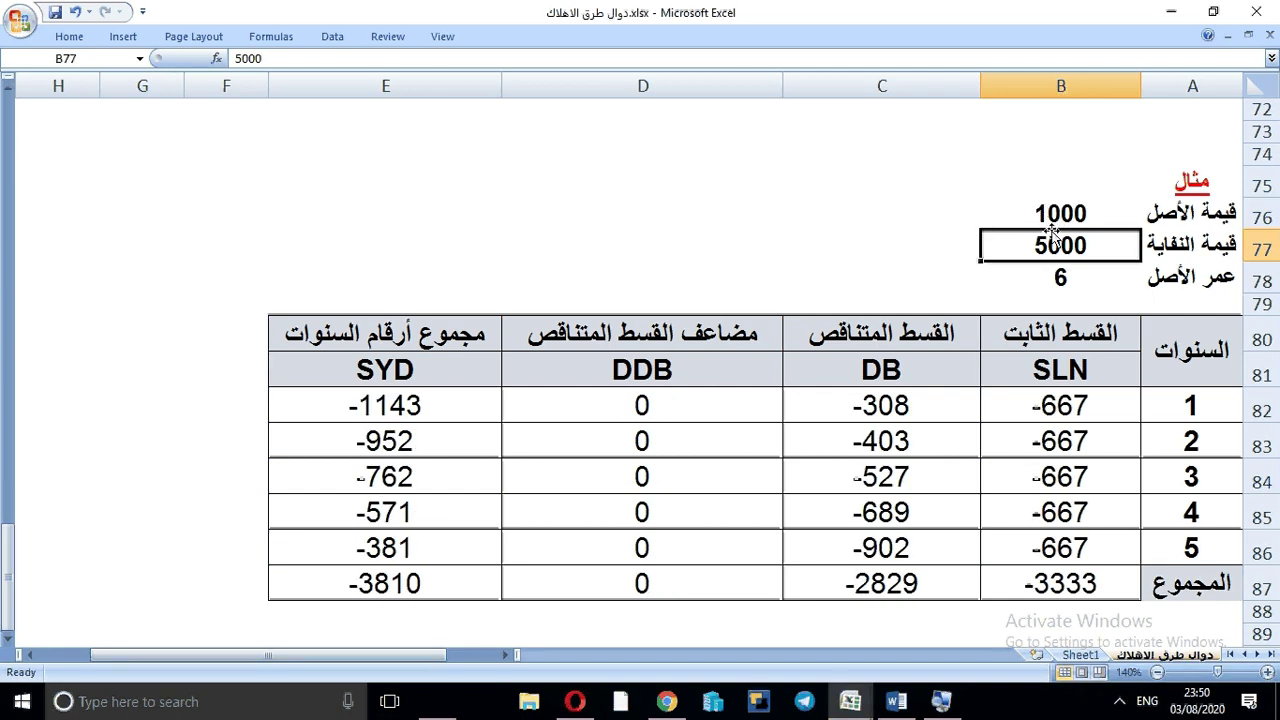
type("400")
key("Return")
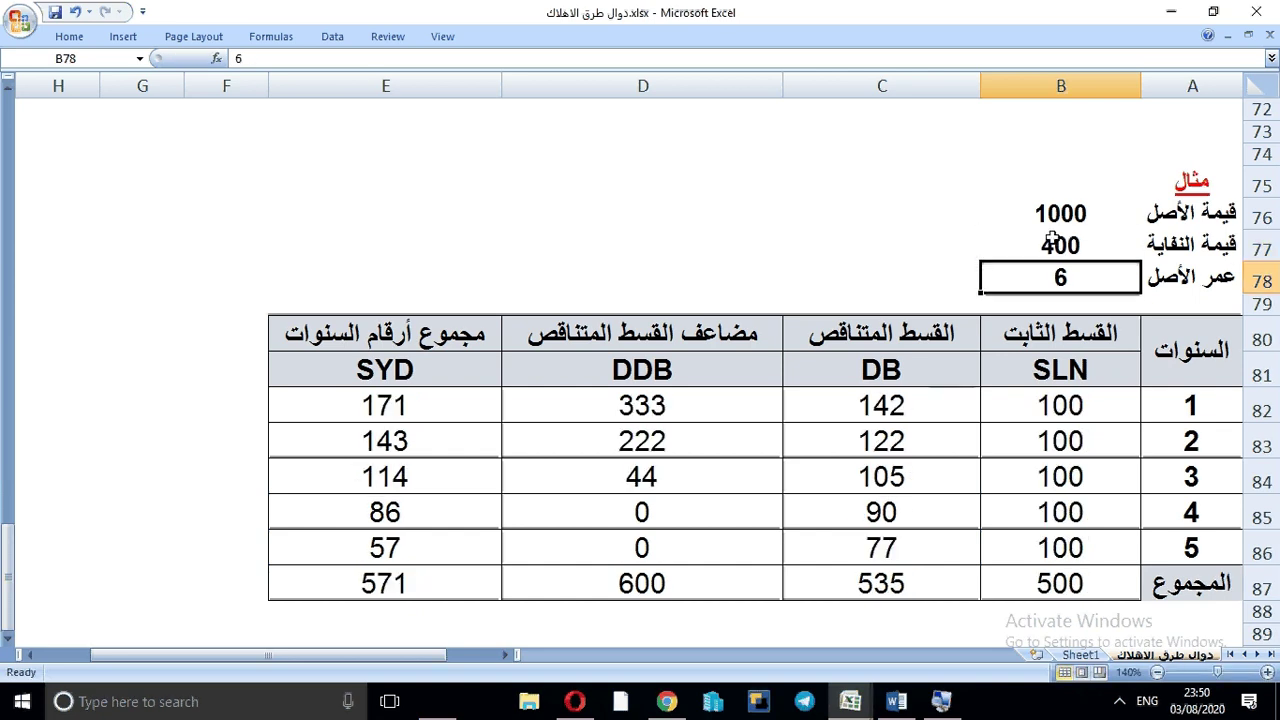
left_click(405, 578)
left_click(995, 595)
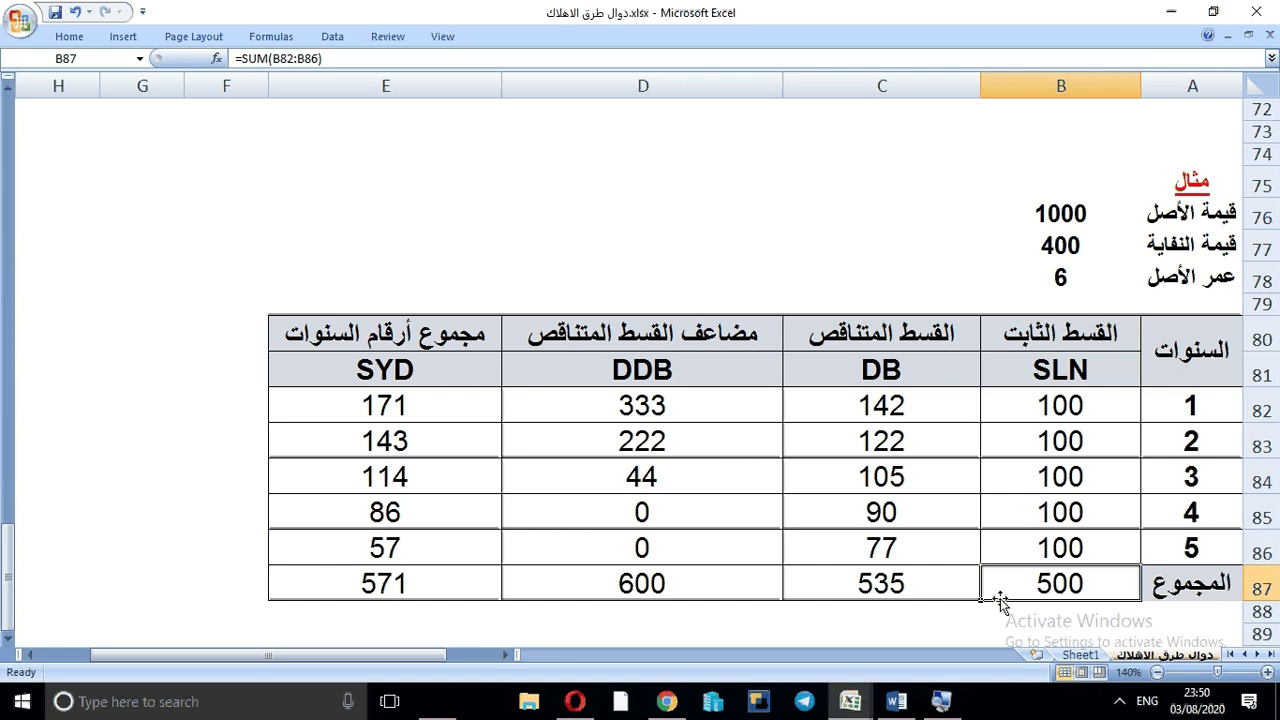
- Enter the text OMED ACCOUNTING in cell D77 above the depreciation table
left_click(535, 241)
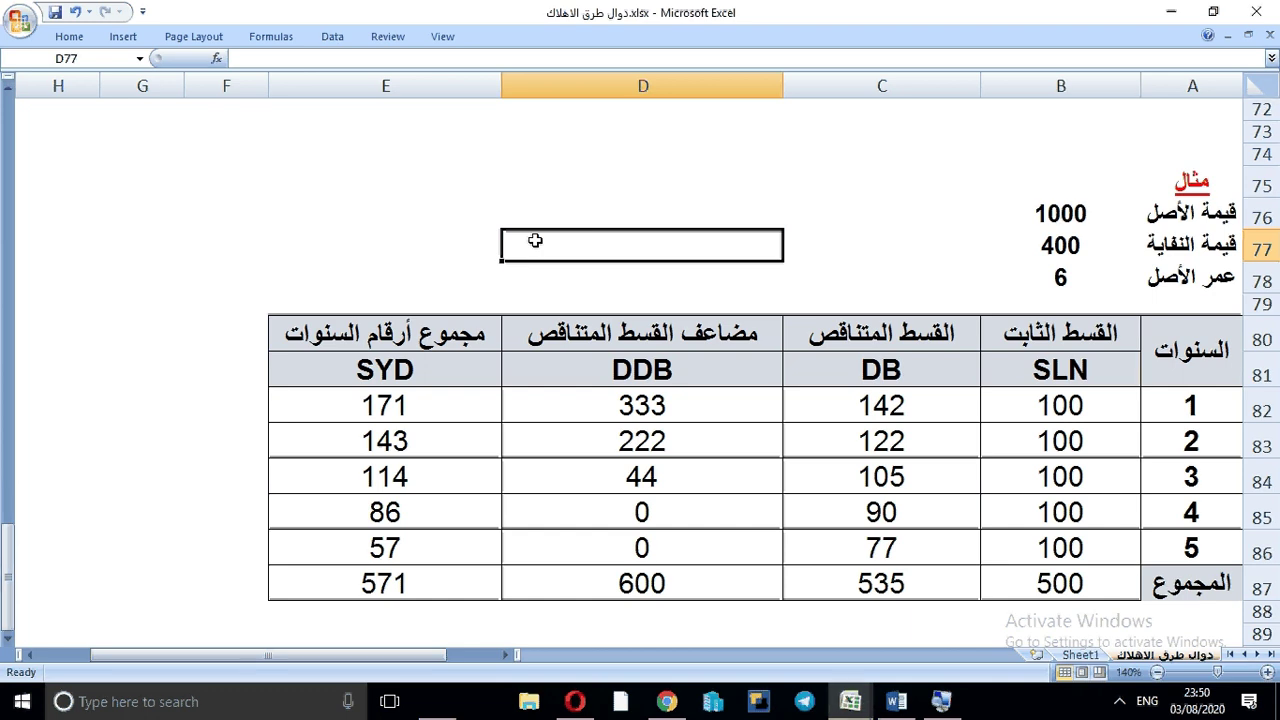
type("OMED ACCOUNTING")
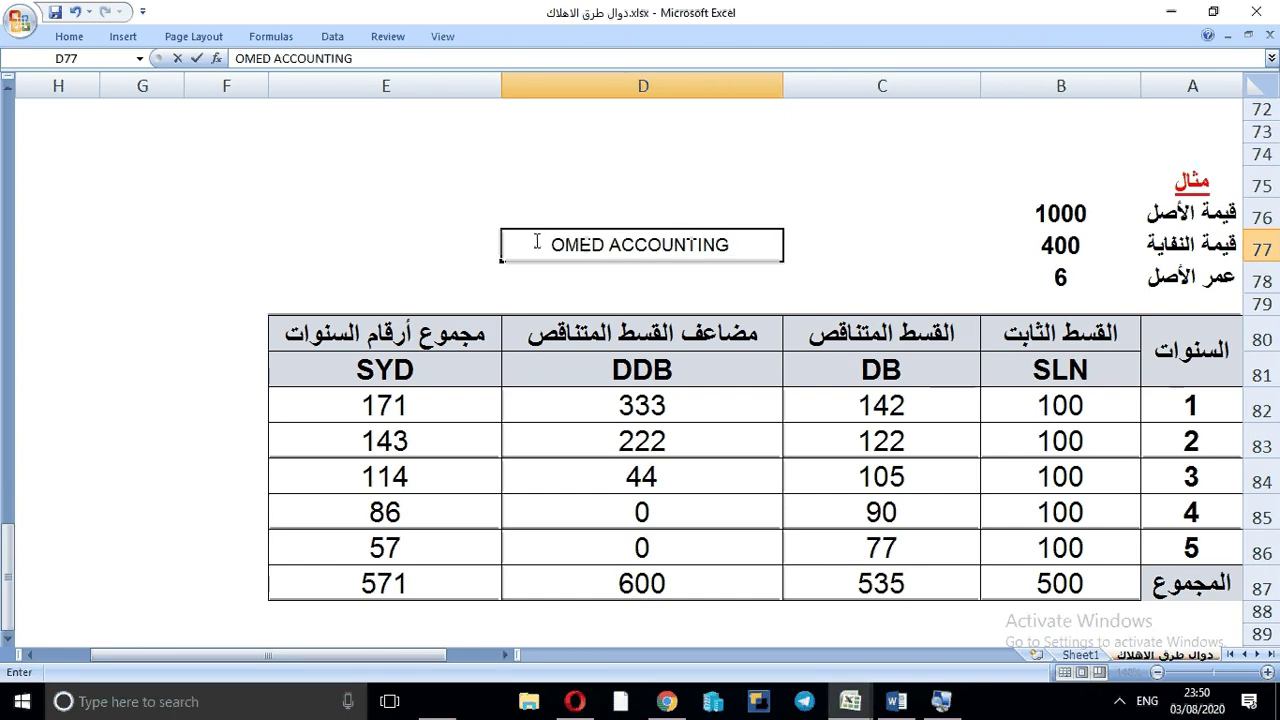